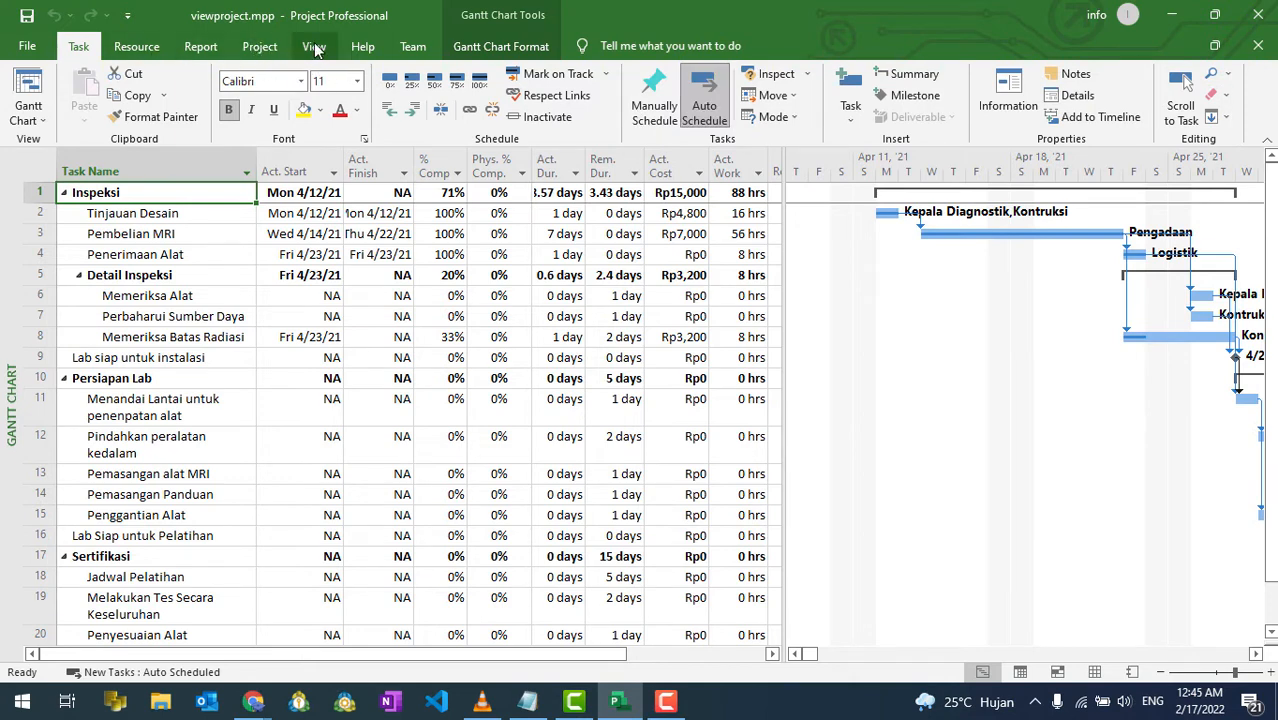
- Show the Timeline above the Gantt chart and enlarge its pane to make room for tasks
click(314, 47)
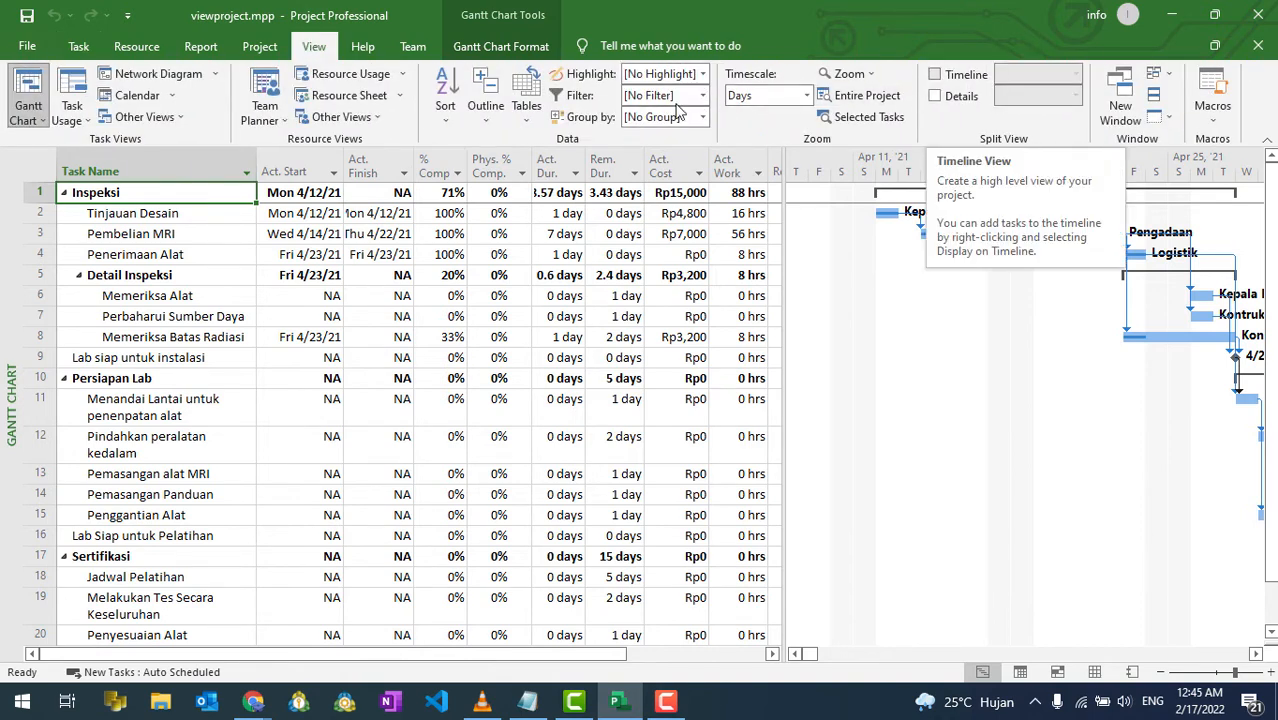
click(934, 74)
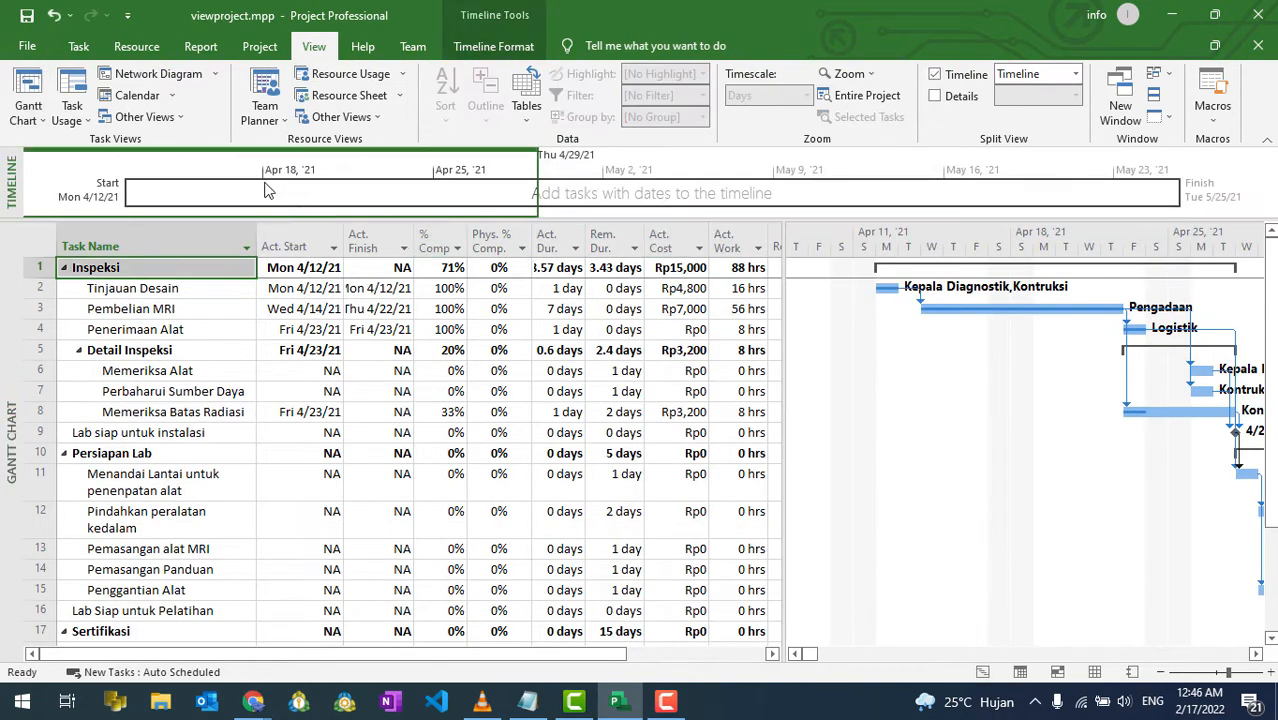
drag(571, 219, 571, 267)
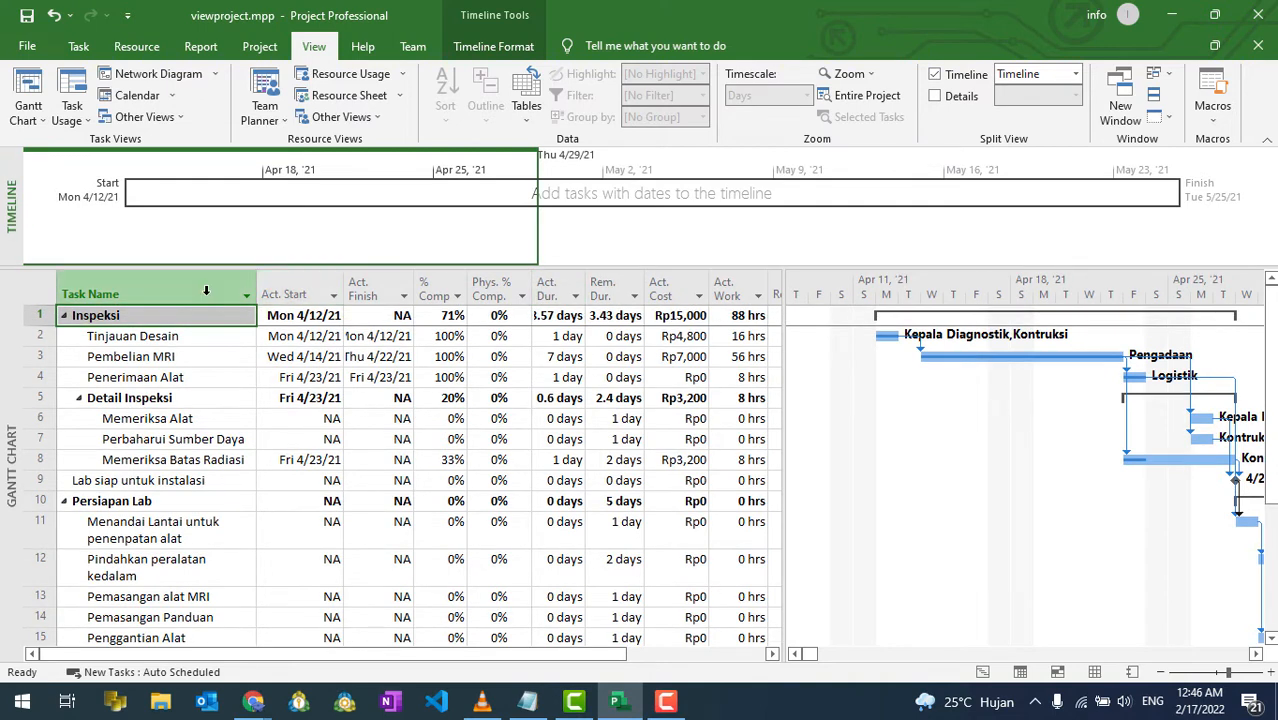
- Add the Tinjauan Desain task to the timeline
click(113, 339)
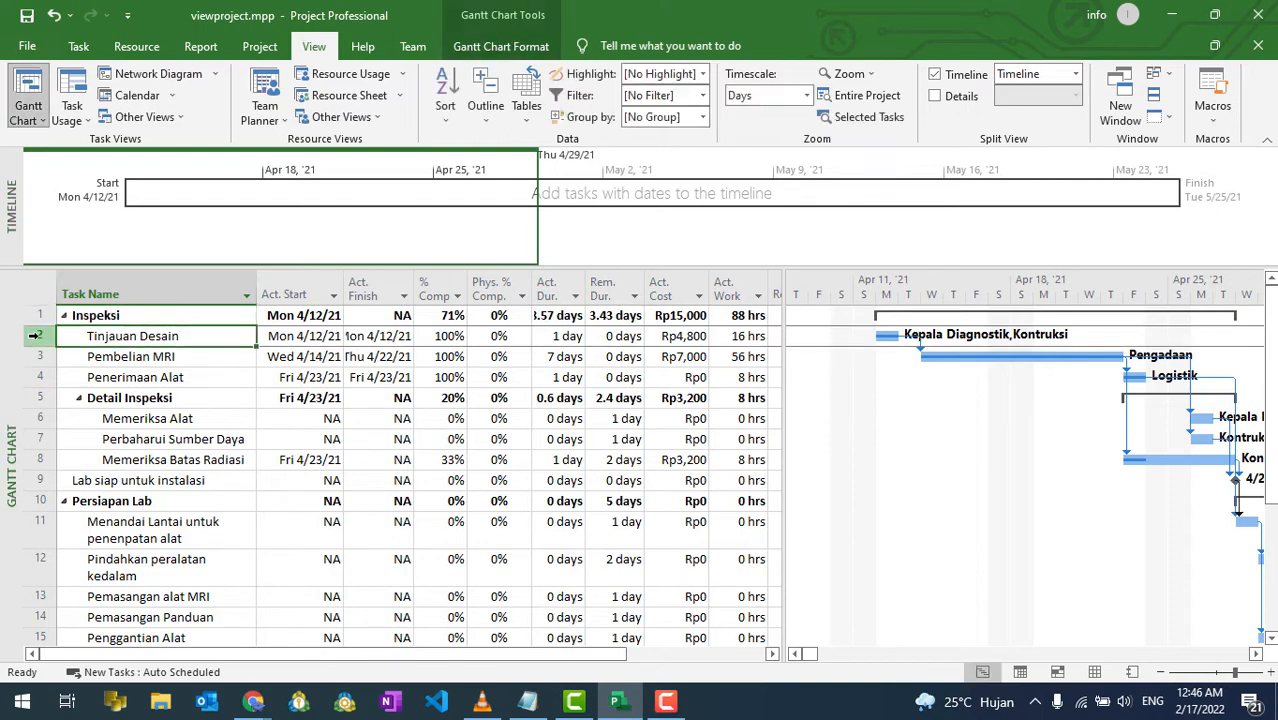
click(38, 338)
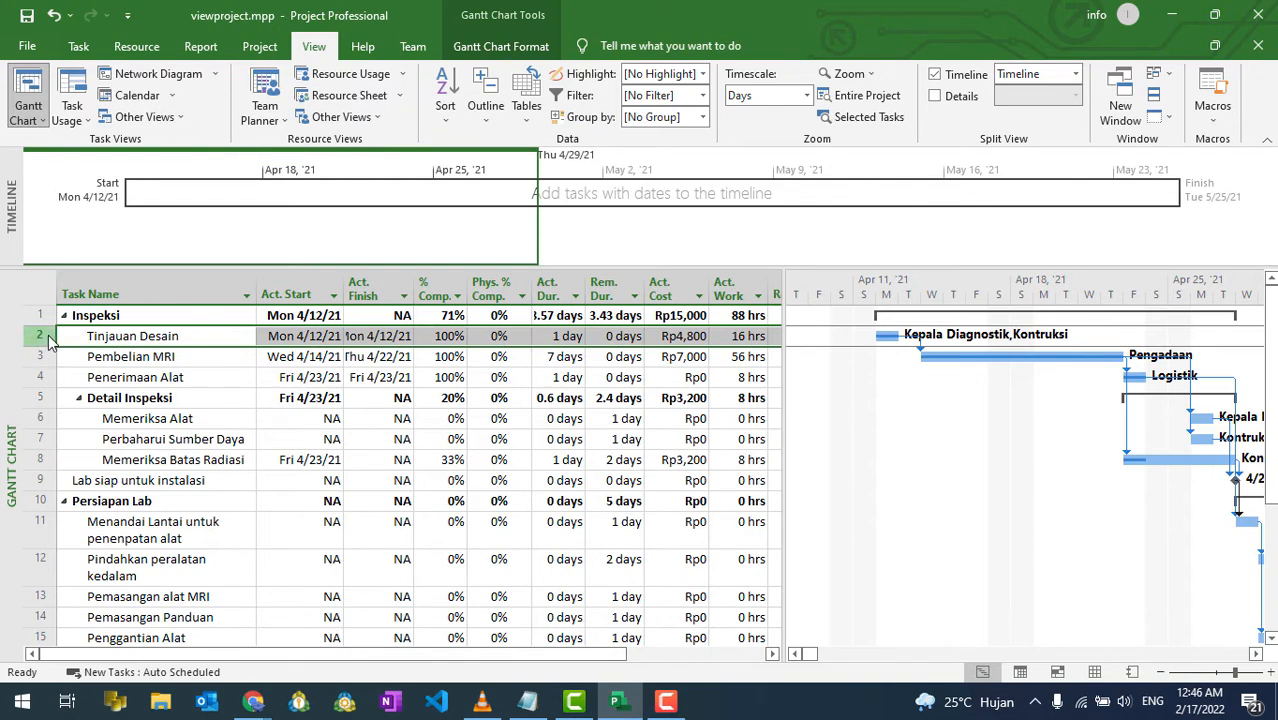
drag(40, 343, 191, 216)
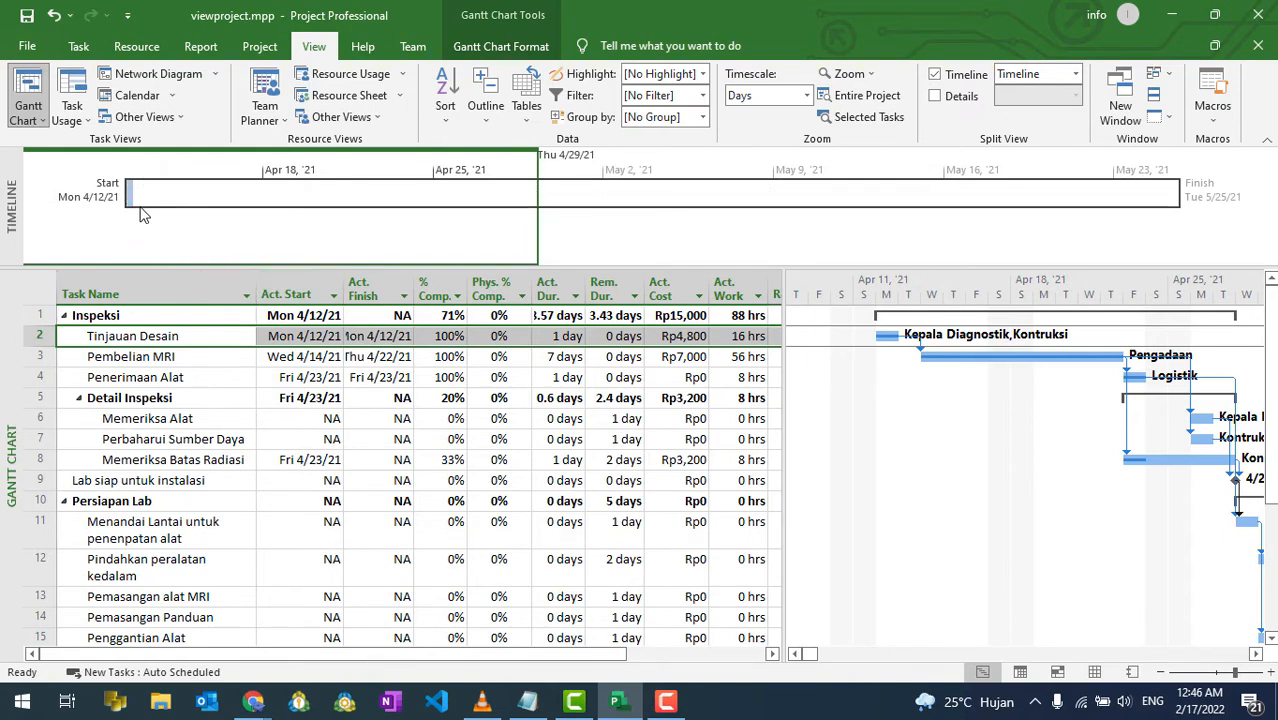
- Add the Memeriksa Batas Radiasi task to the timeline
click(145, 419)
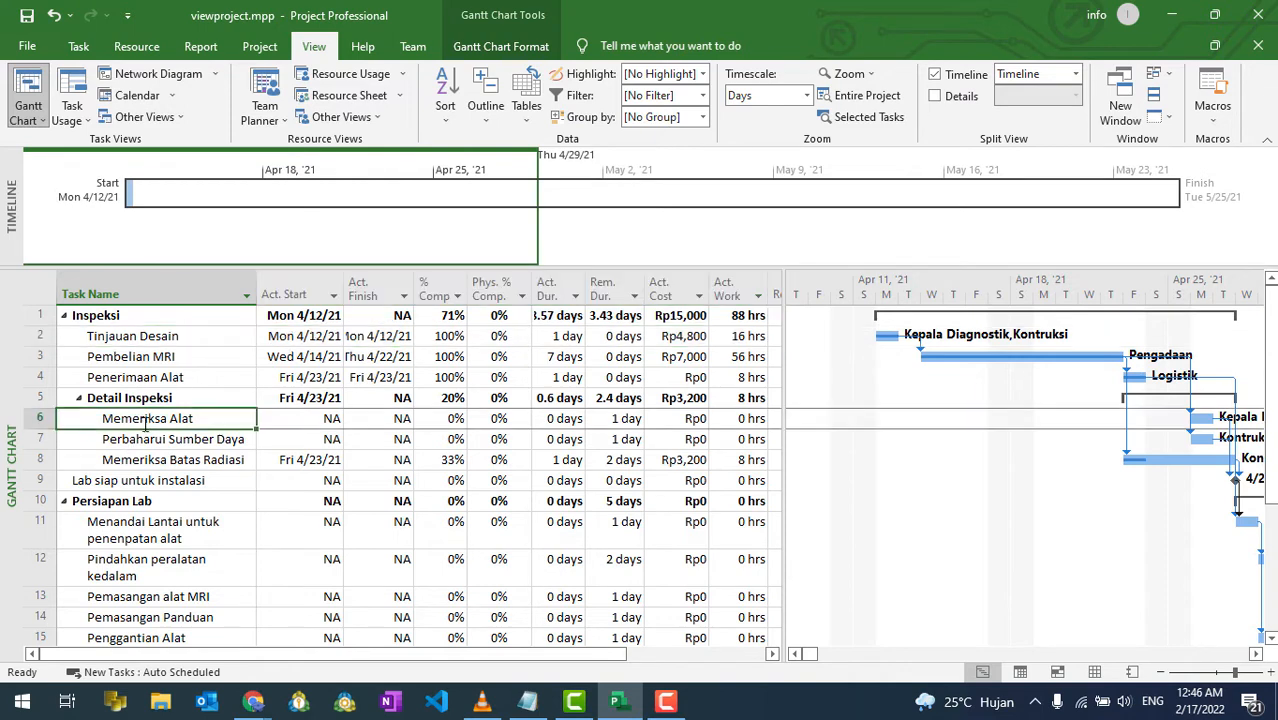
click(38, 460)
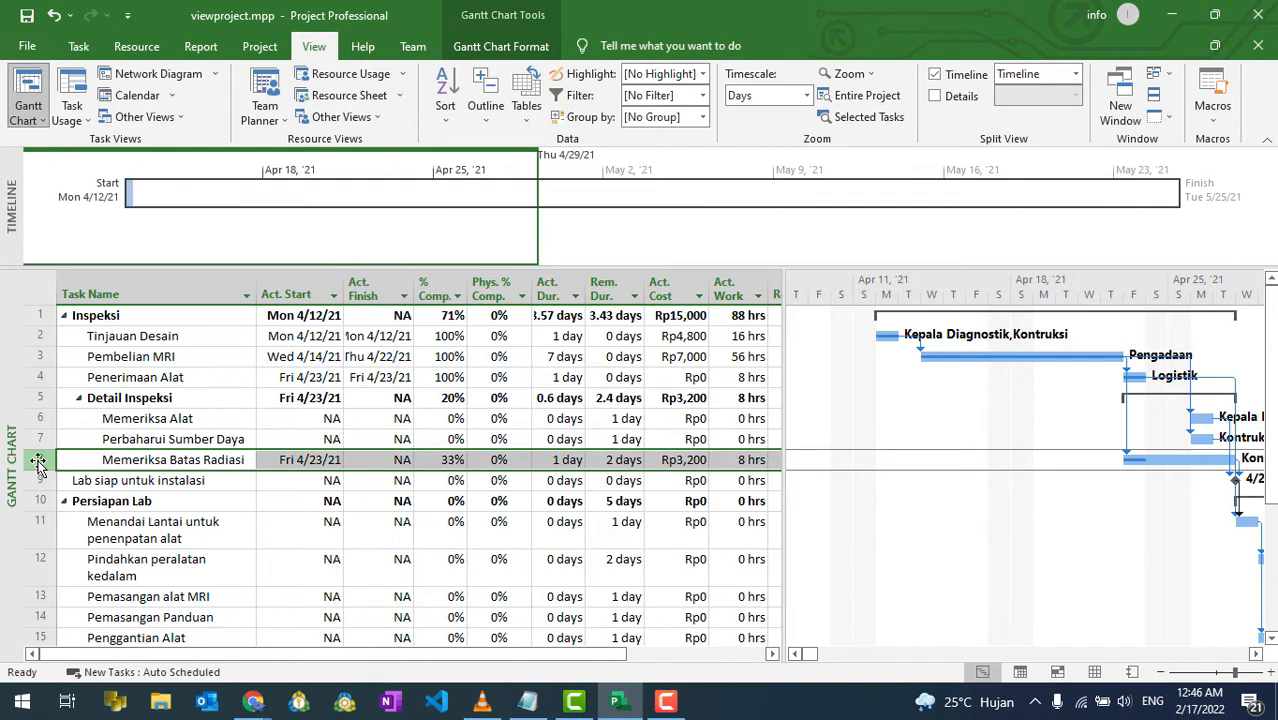
drag(38, 463, 278, 228)
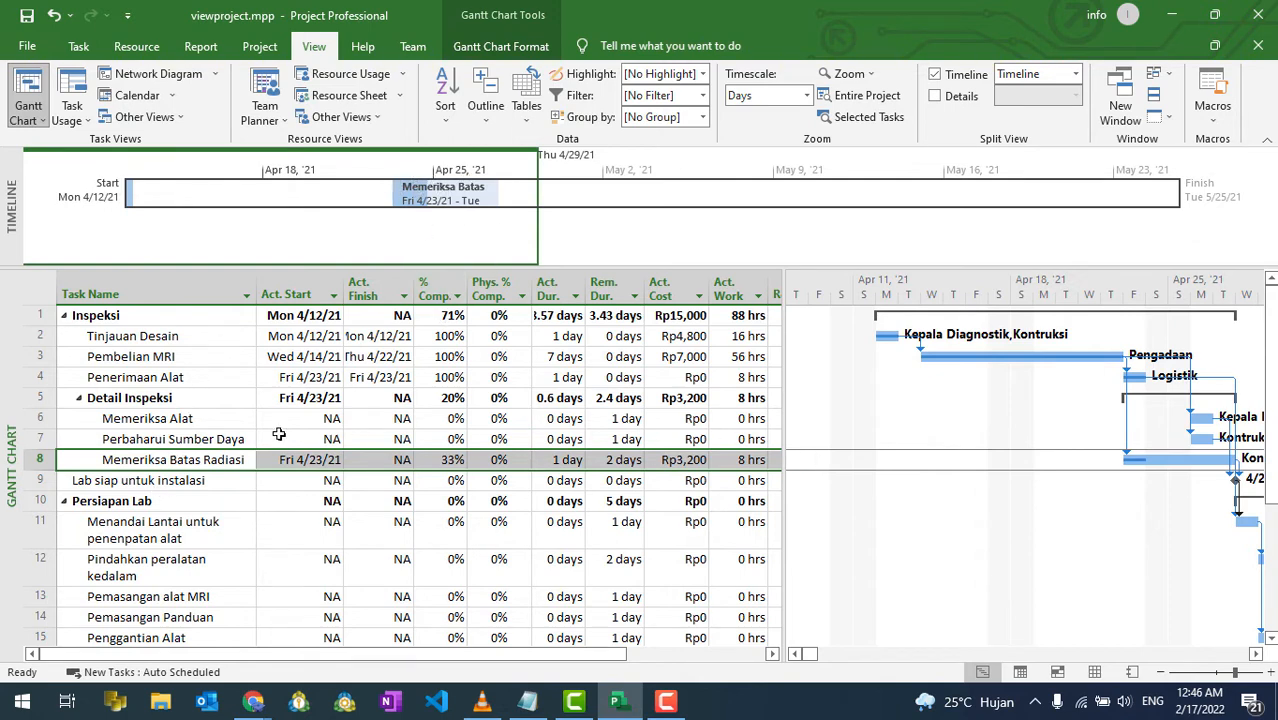
- Add the milestone Lab Siap untuk Pelatihan to the timeline
scroll(297, 537, down, 1)
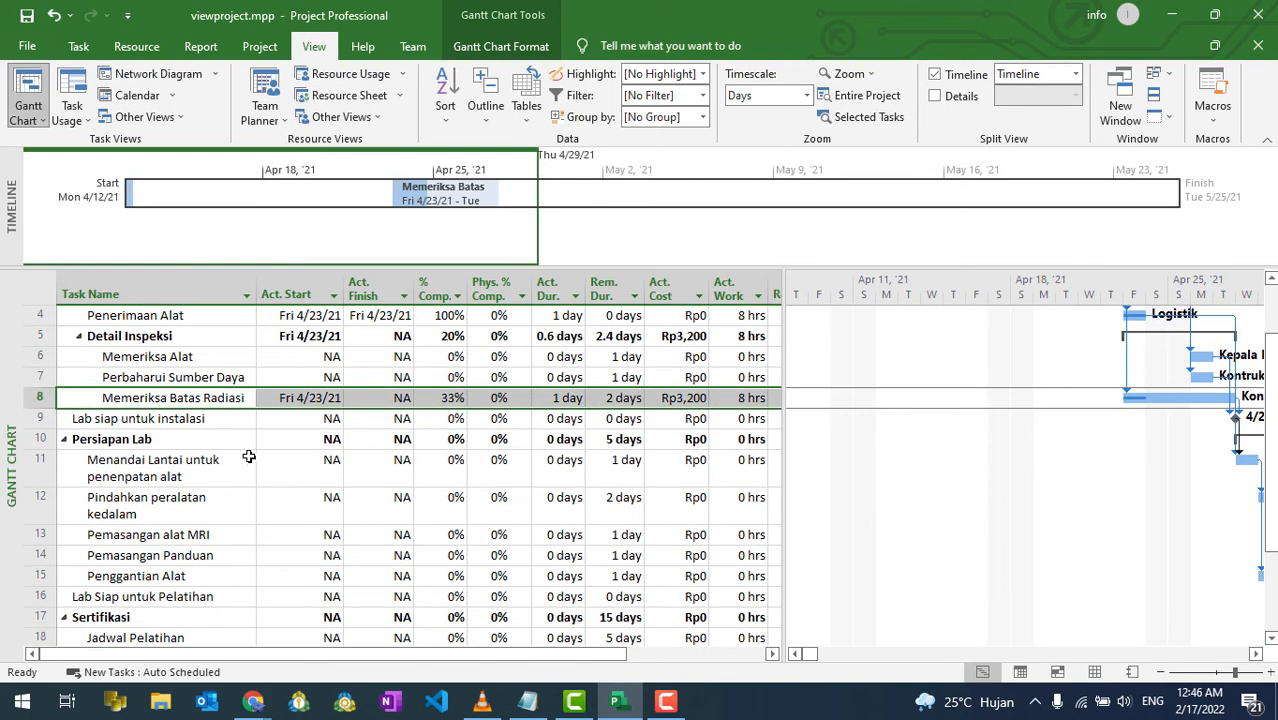
click(183, 600)
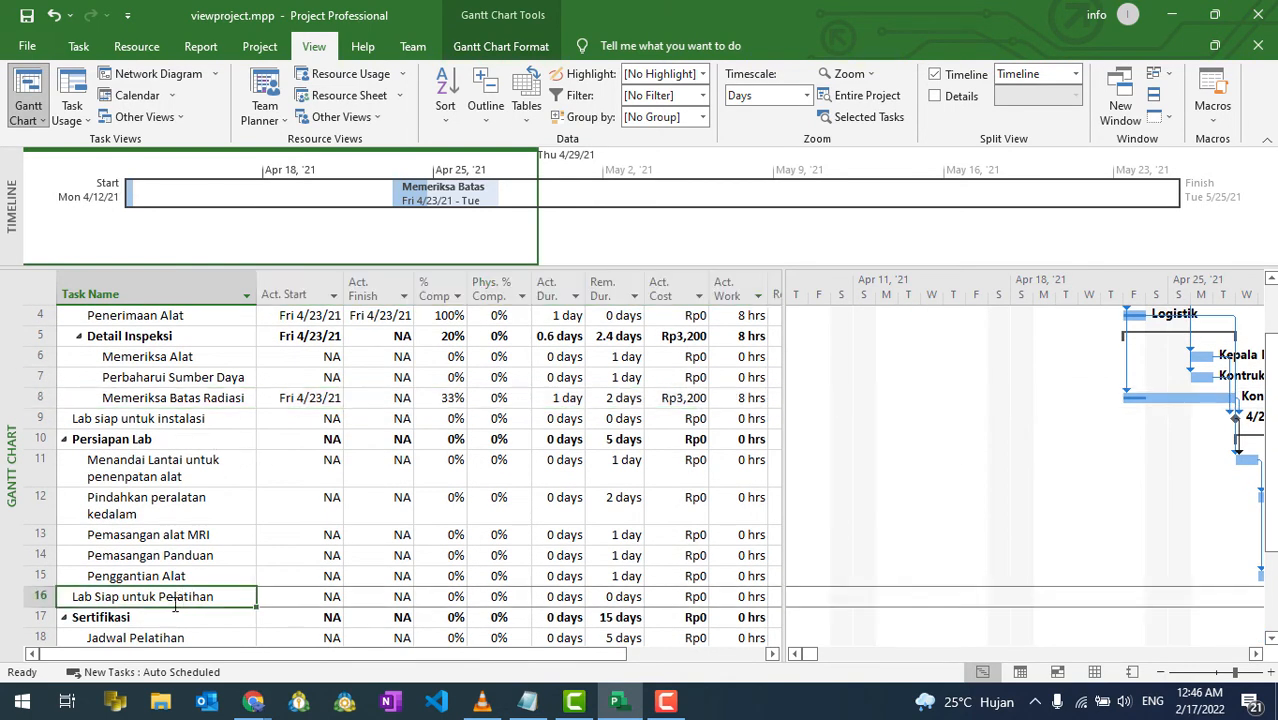
scroll(142, 612, up, 1)
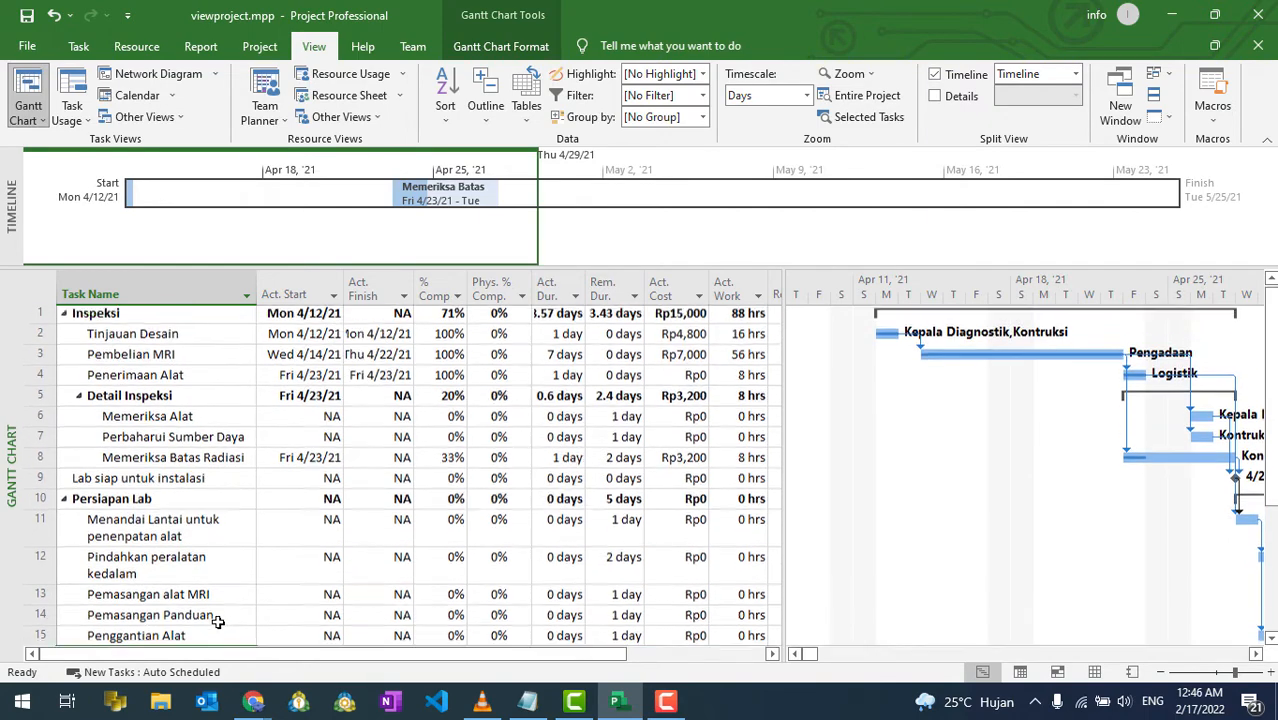
scroll(108, 605, down, 1)
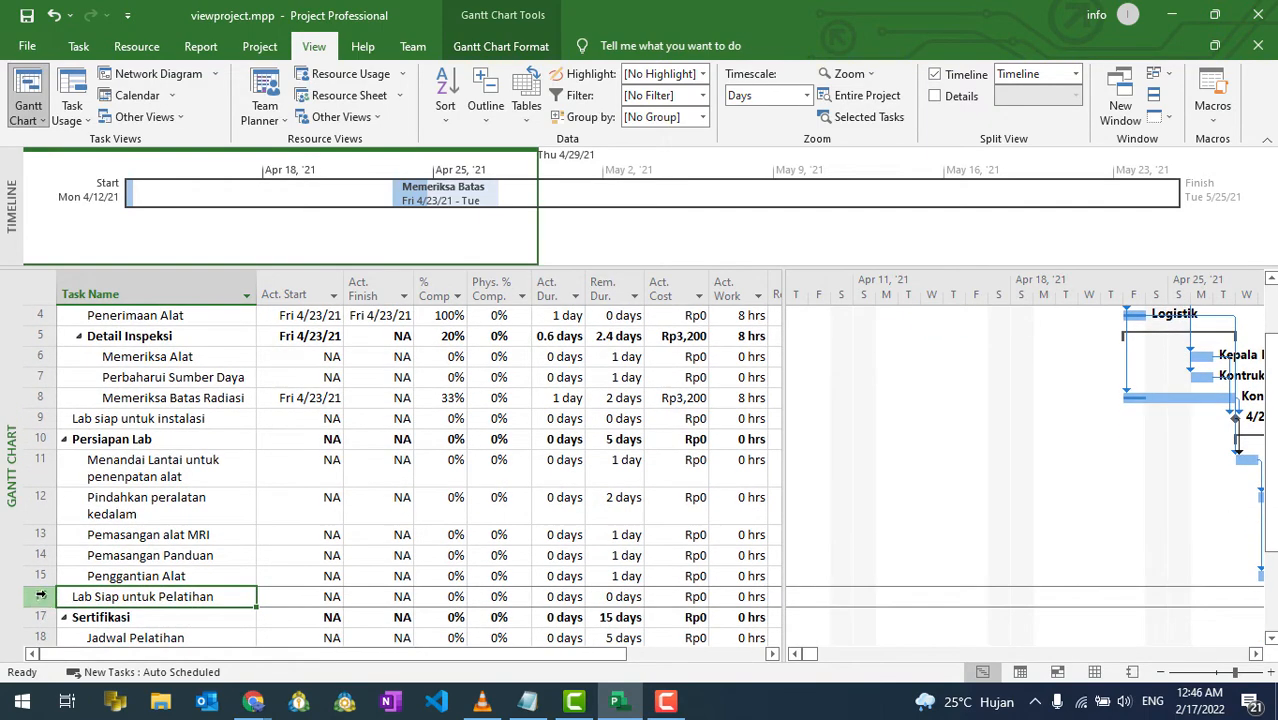
click(40, 596)
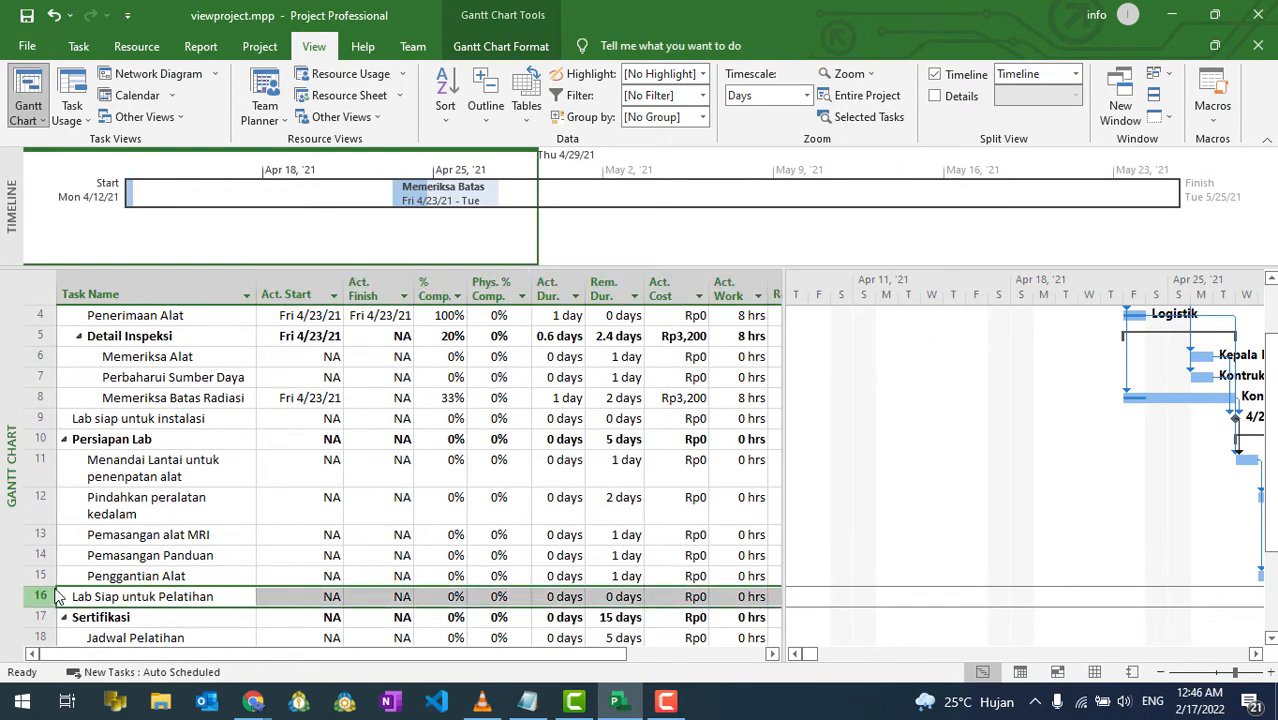
scroll(473, 290, up, 1)
scroll(473, 290, up, 1)
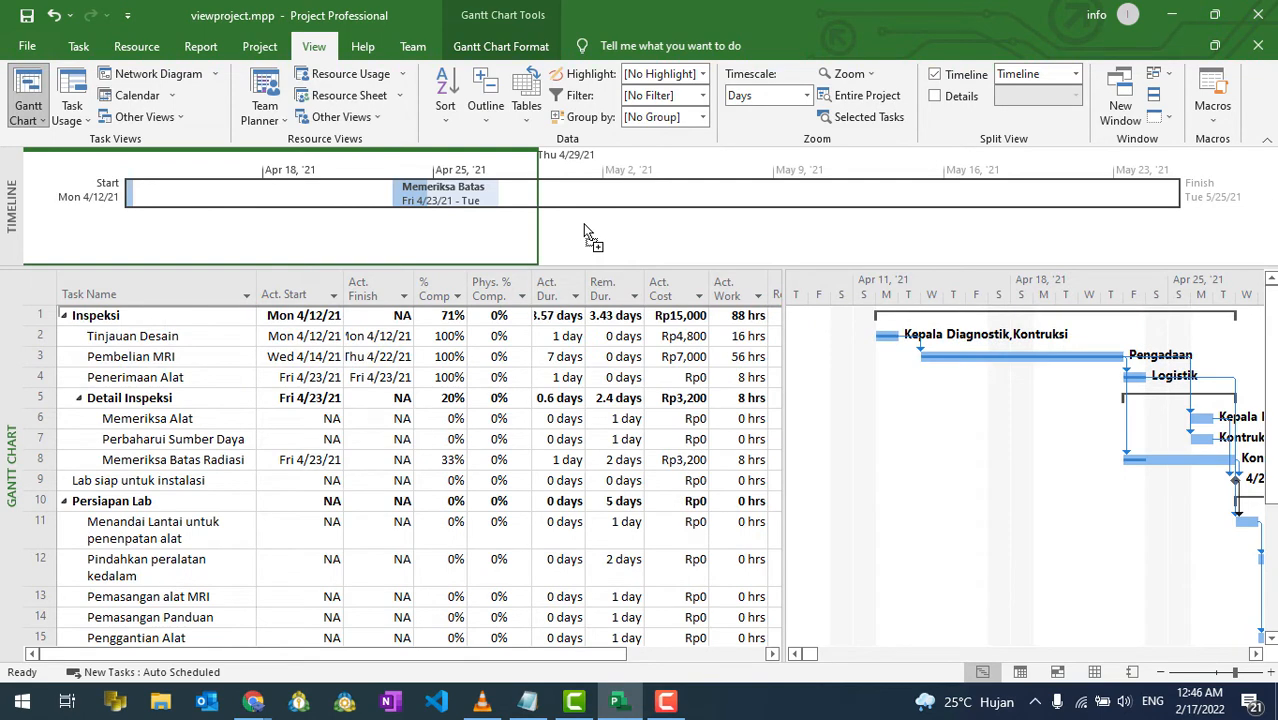
drag(584, 225, 585, 226)
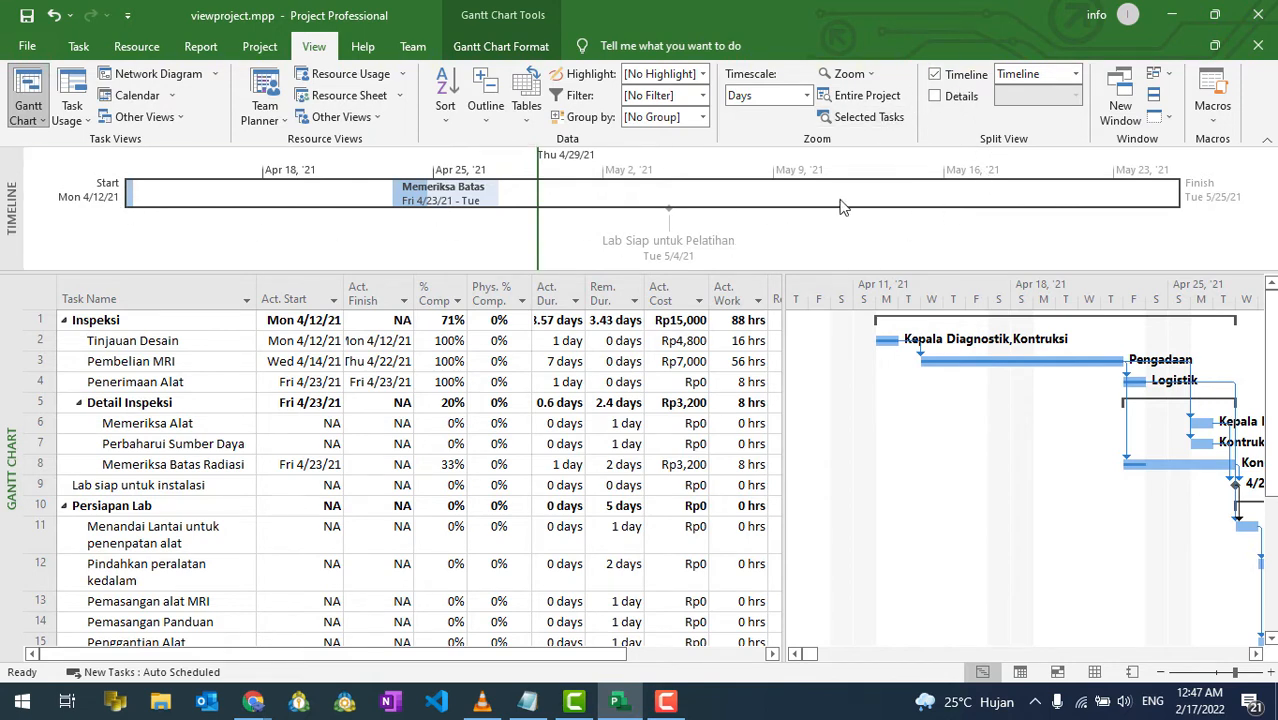
- Hide the timeline and switch to the Task Usage view, going to the first tasks of the project
click(937, 78)
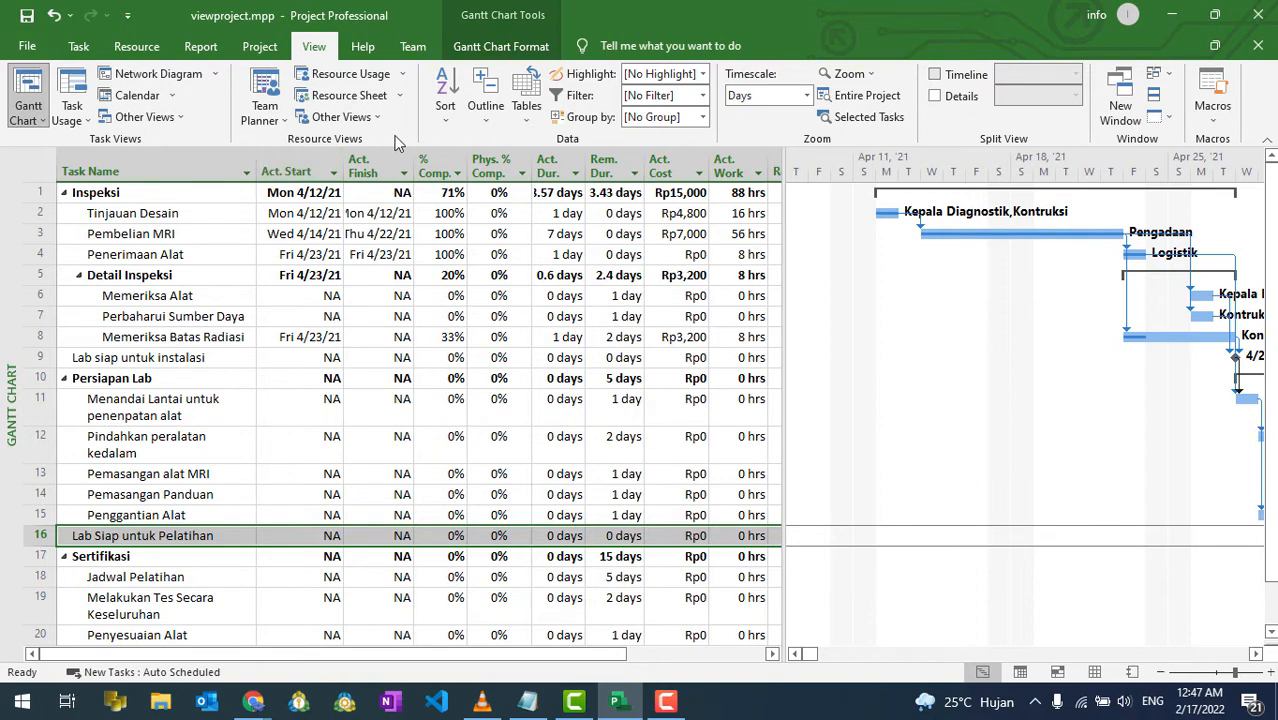
click(78, 95)
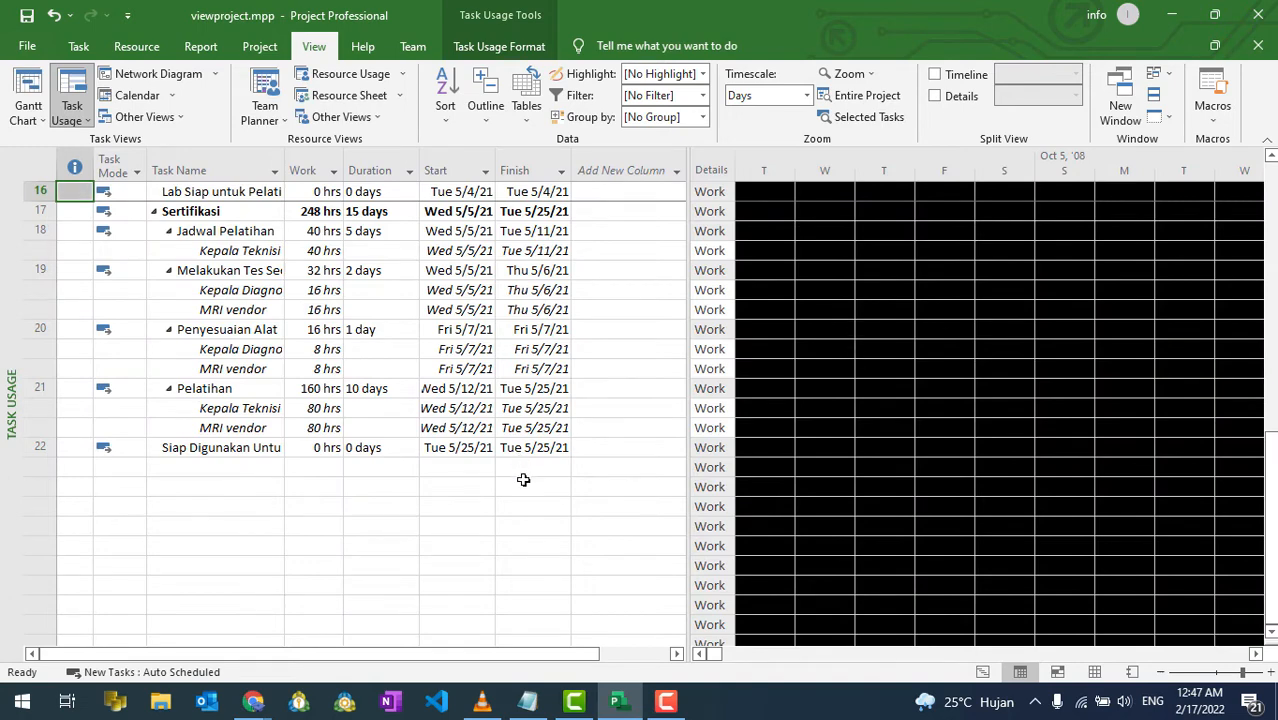
click(505, 540)
scroll(451, 511, up, 7)
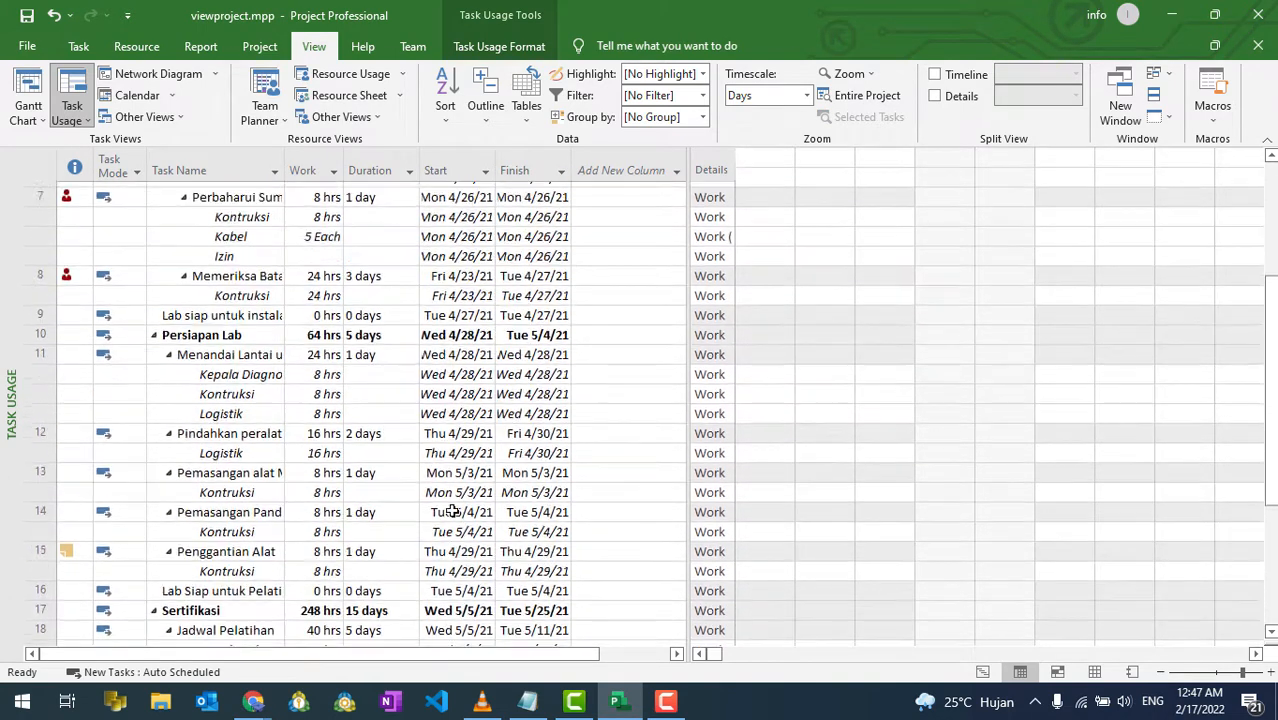
scroll(451, 511, up, 4)
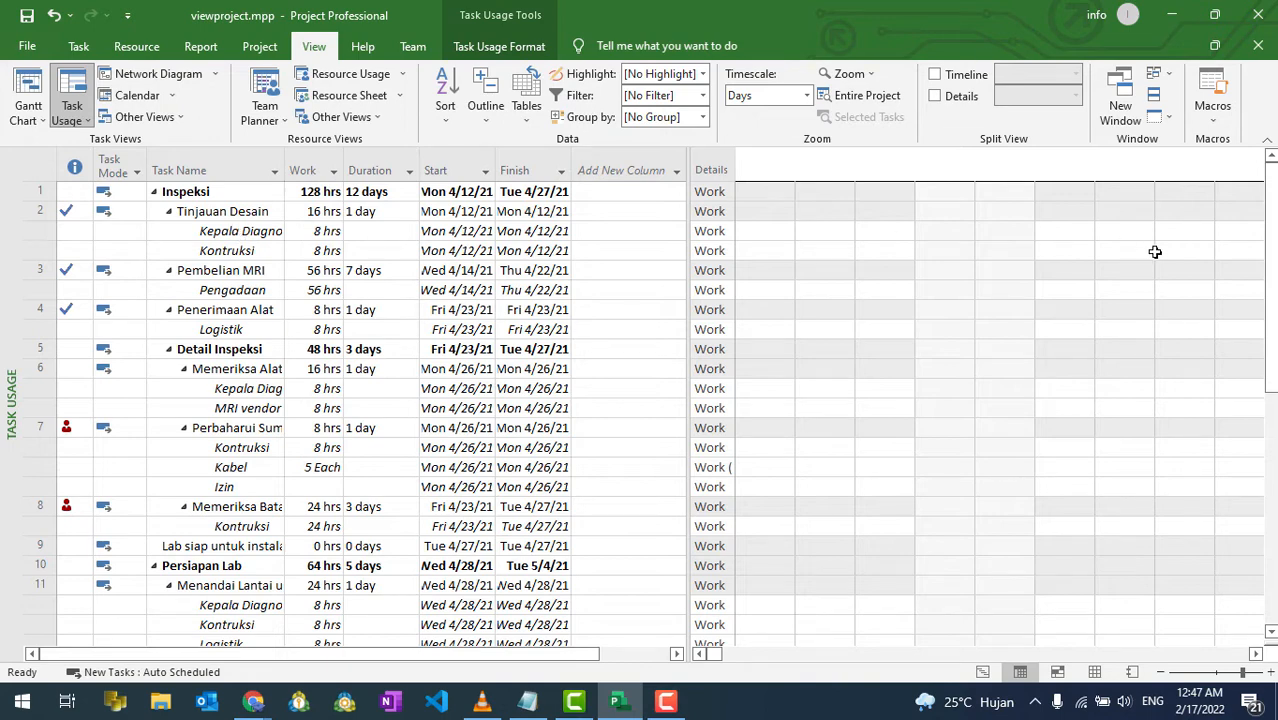
- Bring the scheduled work hours of the Tinjauan Desain task into the timesheet using Scroll to Task
click(947, 257)
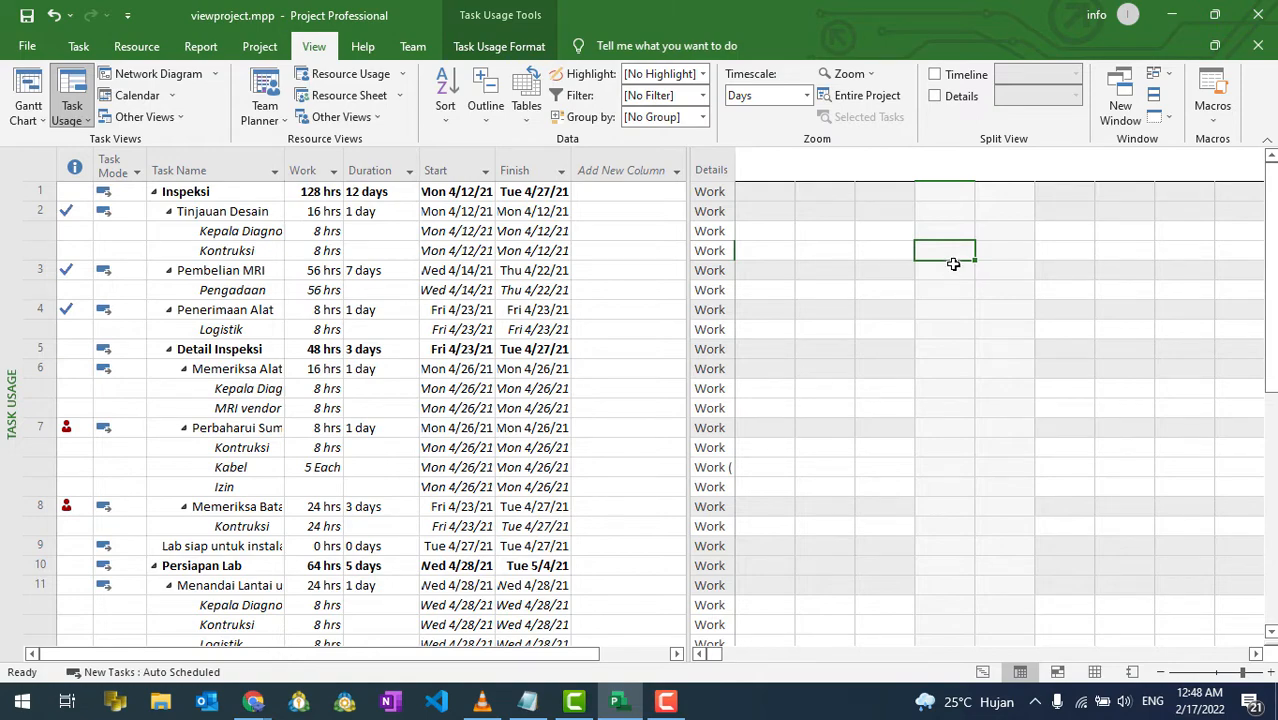
scroll(953, 263, down, 3)
scroll(960, 295, up, 3)
click(84, 48)
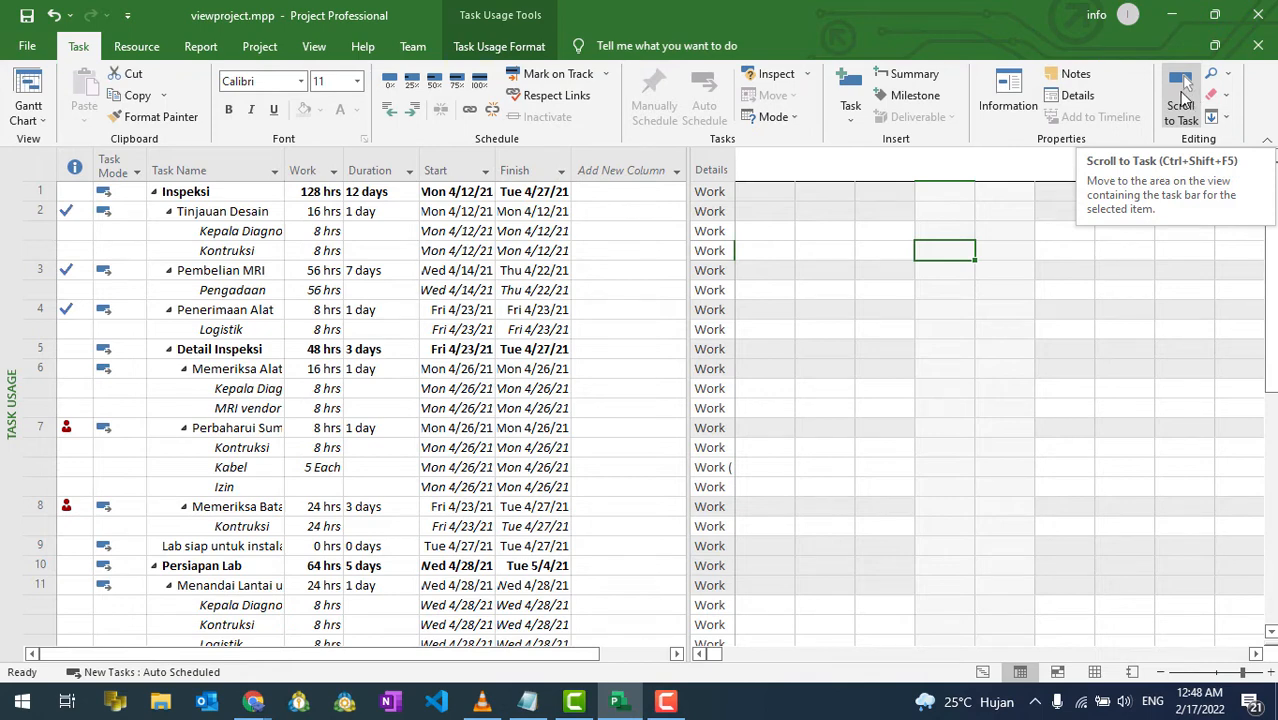
click(1185, 95)
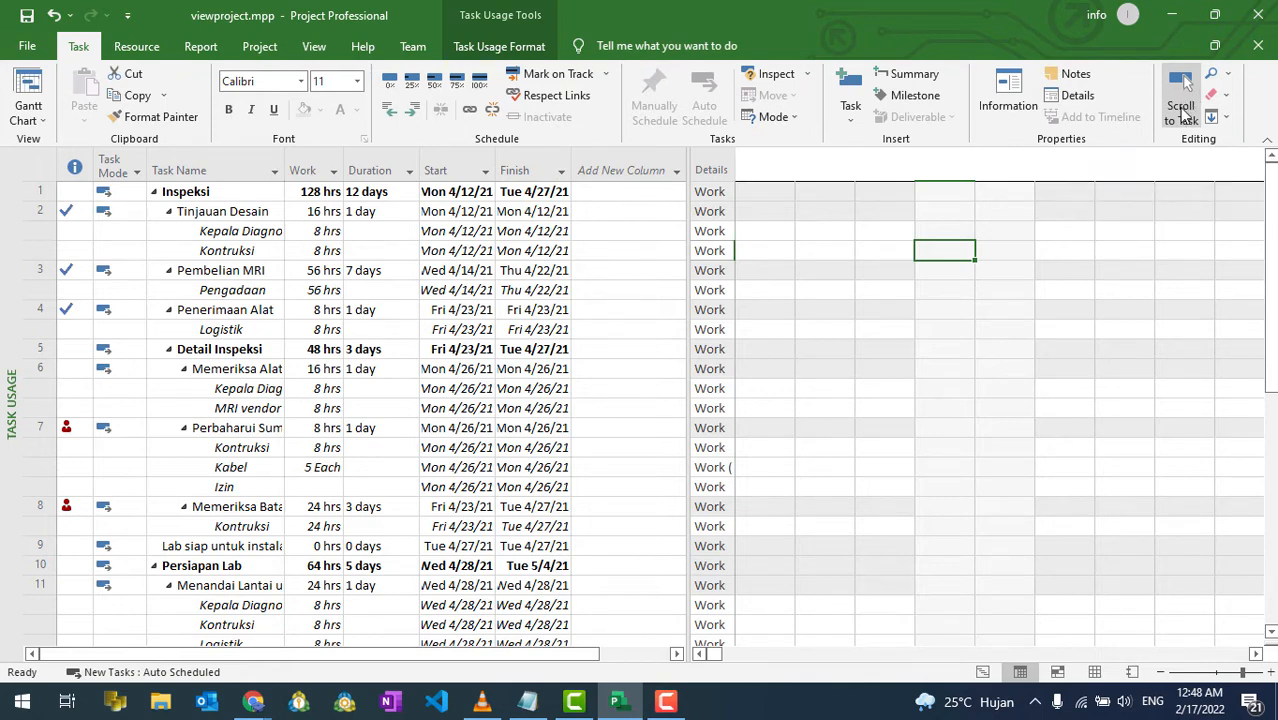
click(247, 212)
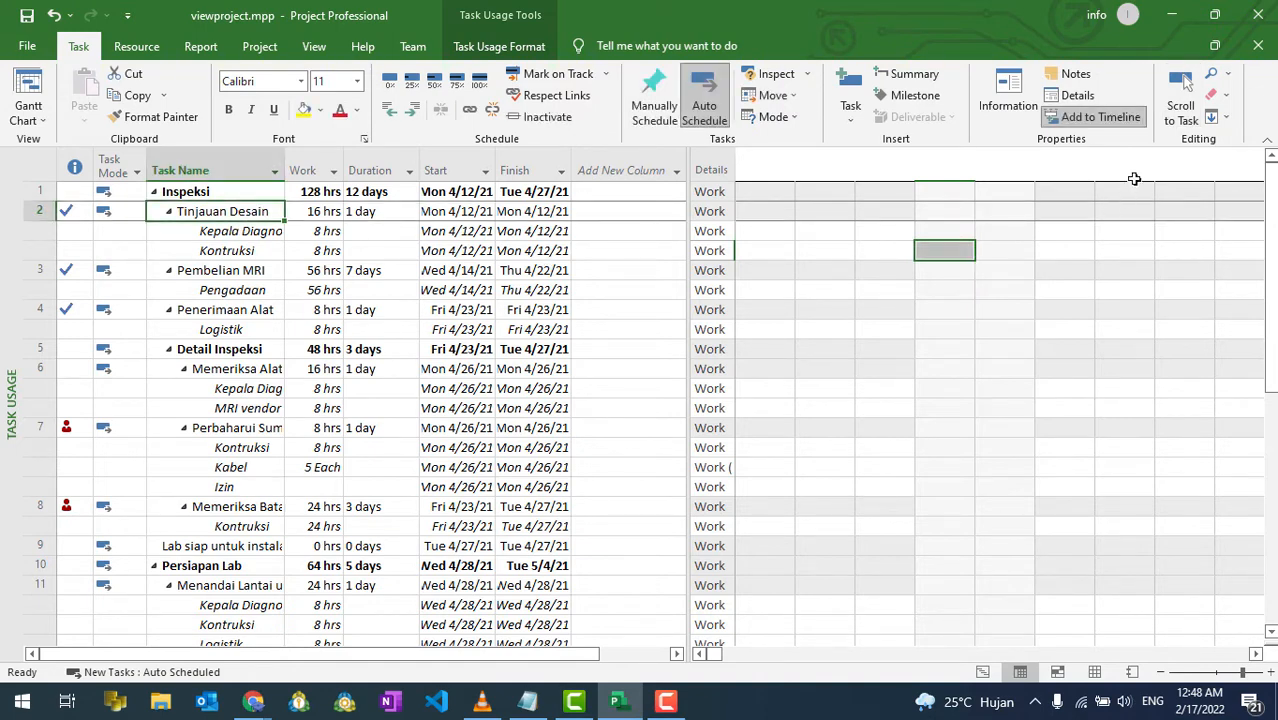
click(1181, 95)
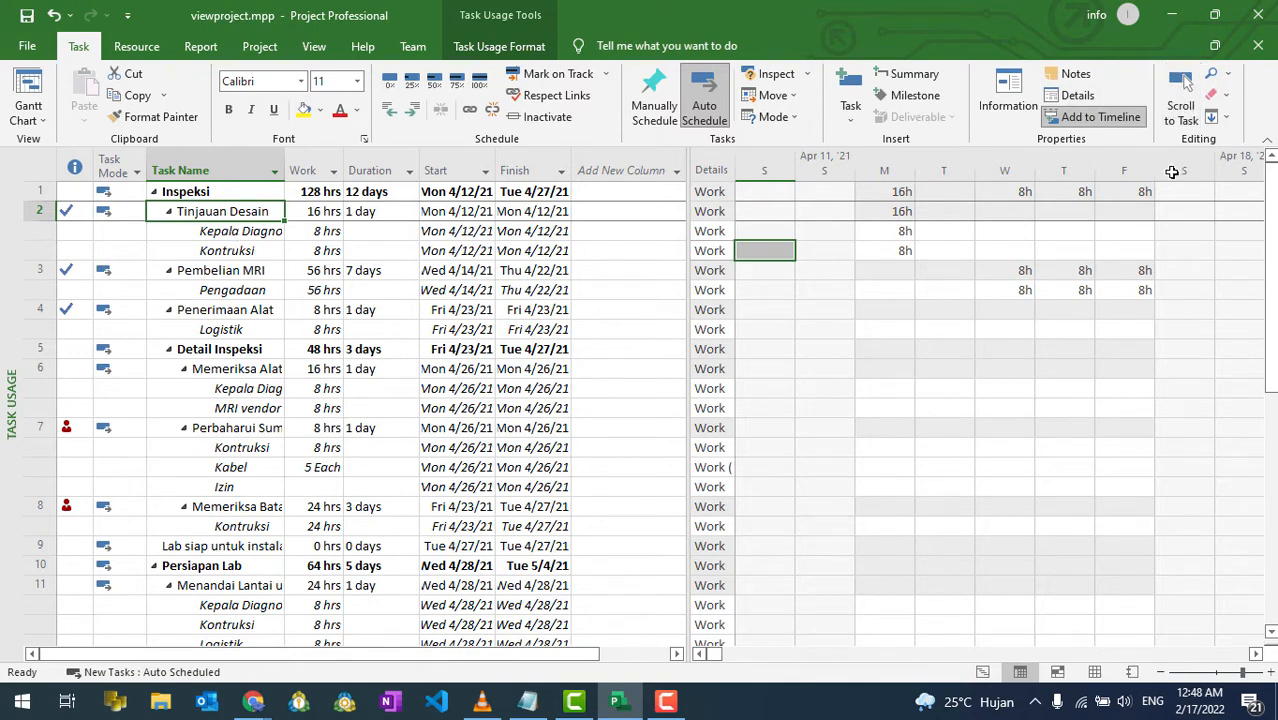
- Bring the scheduled work hours of the Memeriksa Alat task into the timesheet with Scroll to Task
click(233, 352)
click(238, 370)
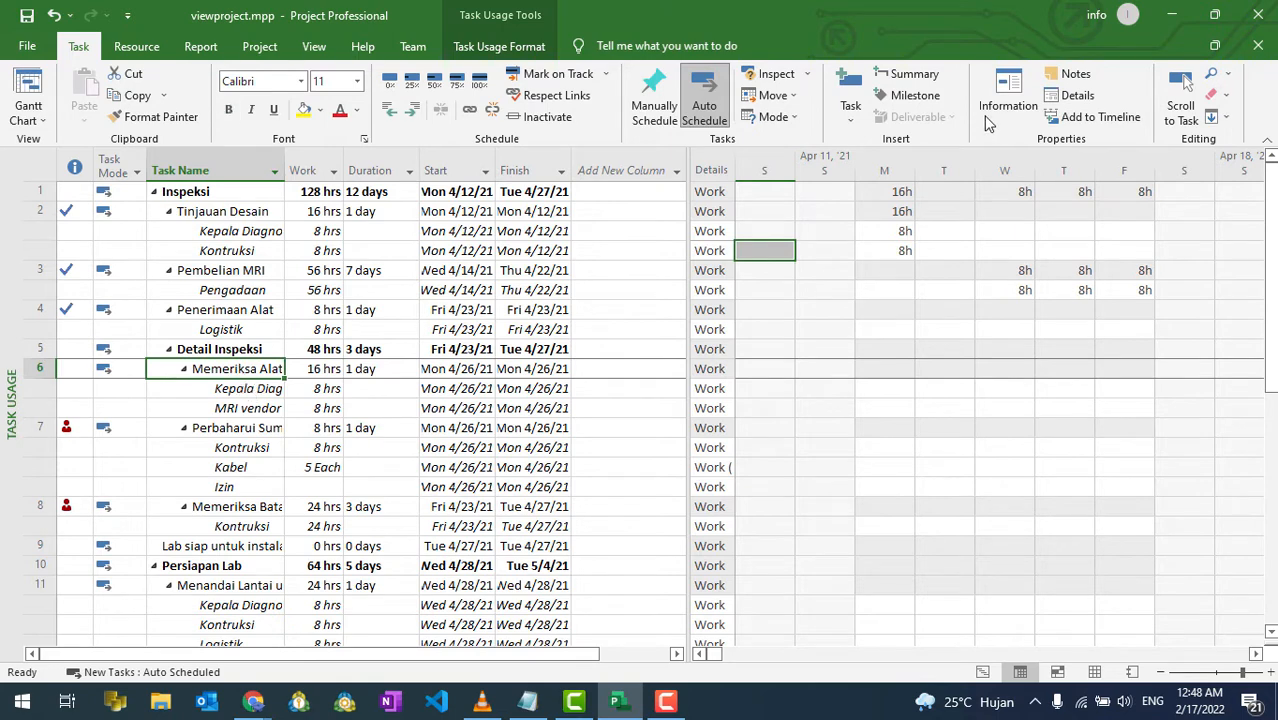
click(1180, 100)
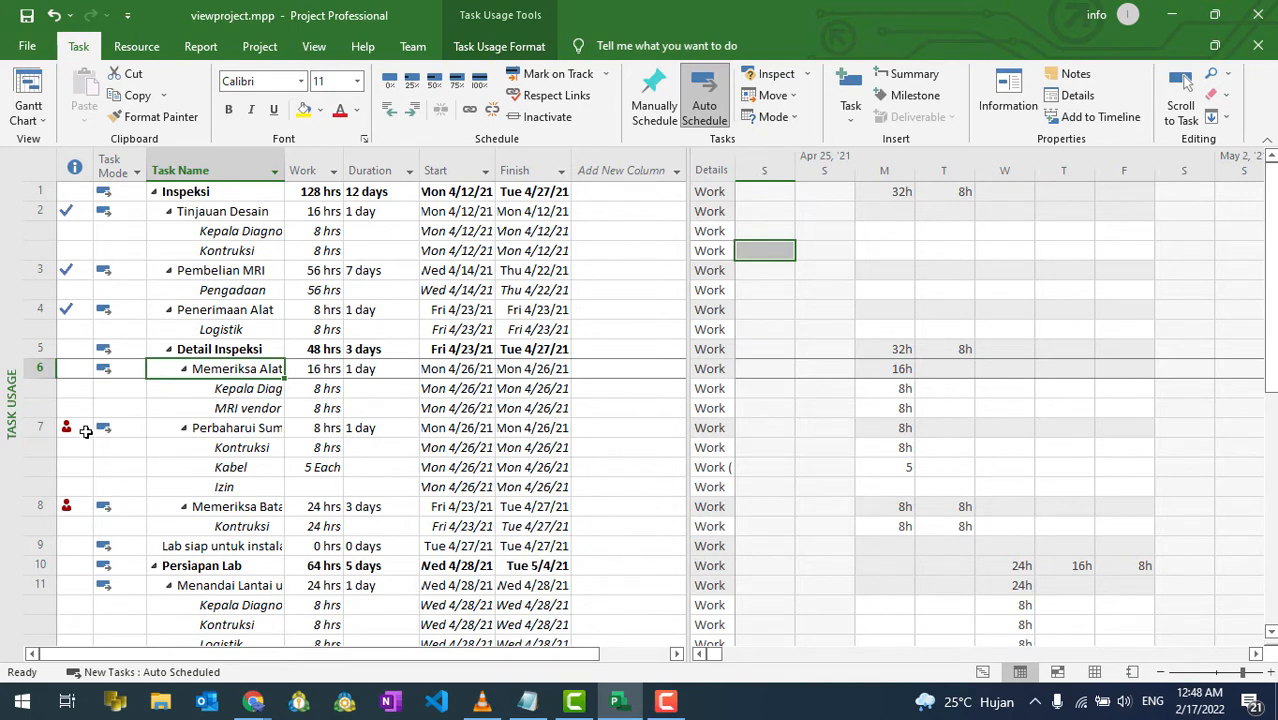
- Examine the daily work of the Perbaharui Sumber Daya task and its Kontruksi assignment in the timesheet
click(250, 430)
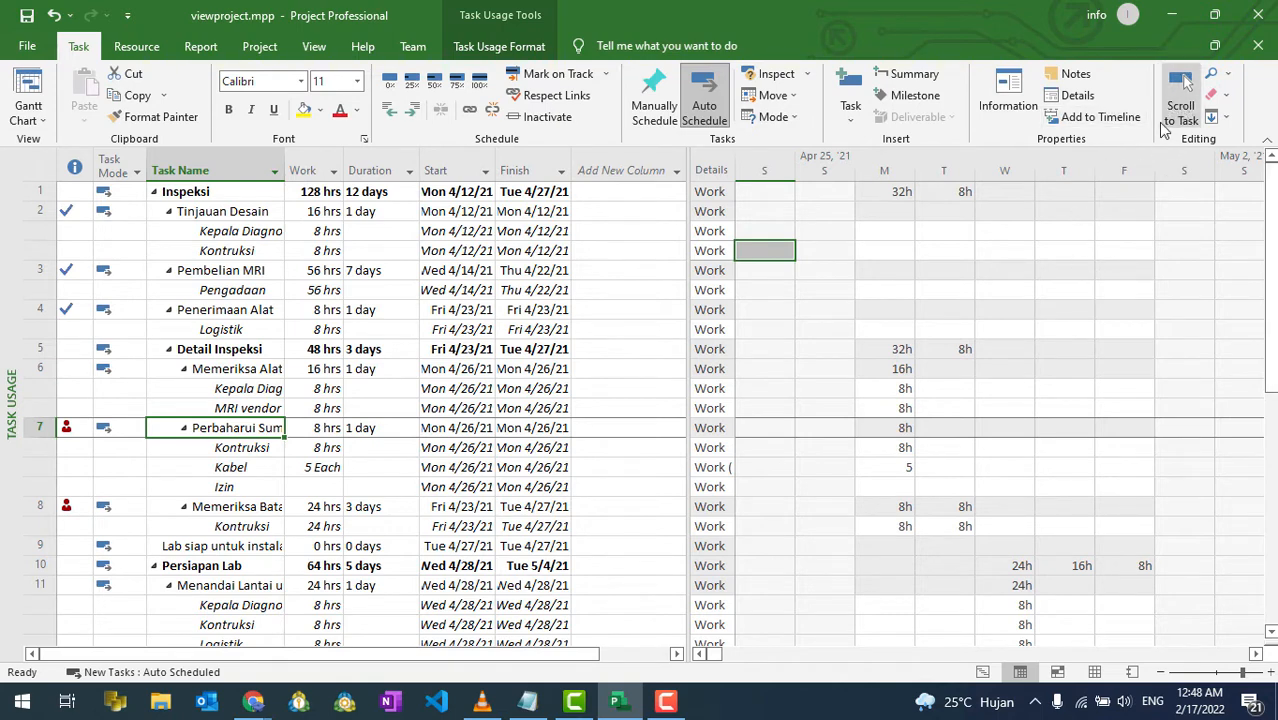
click(236, 446)
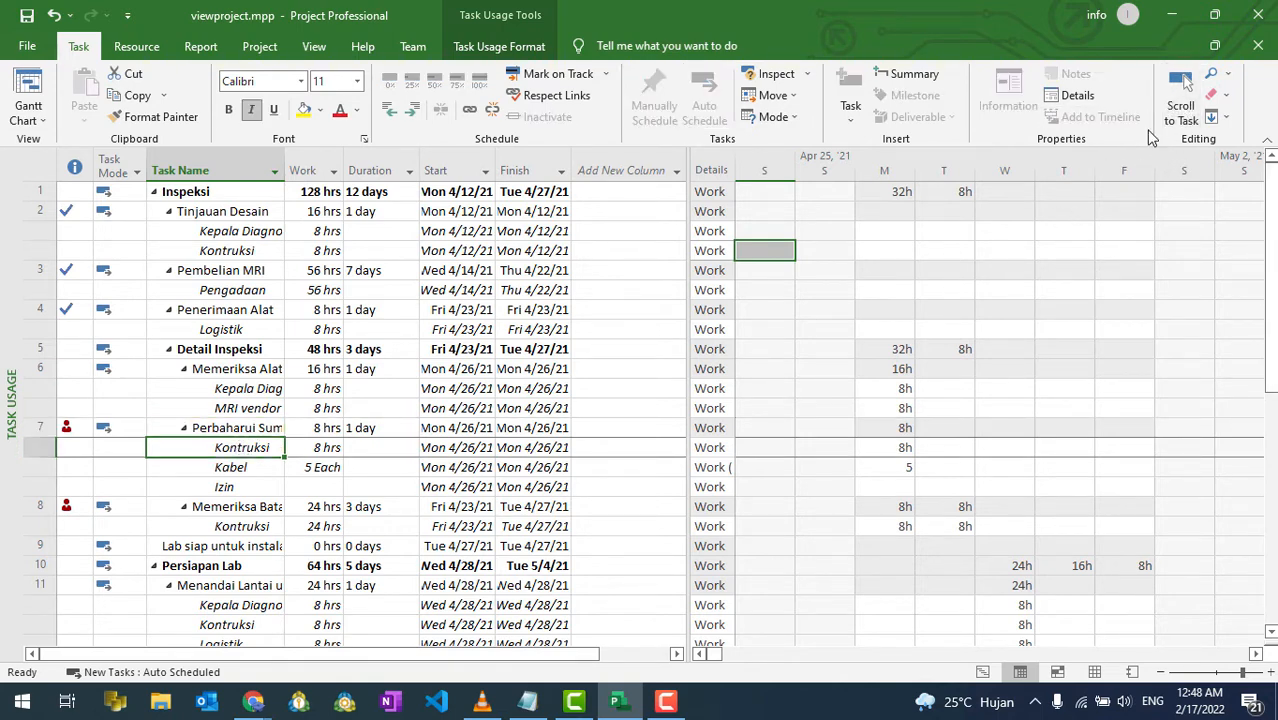
scroll(960, 475, down, 1)
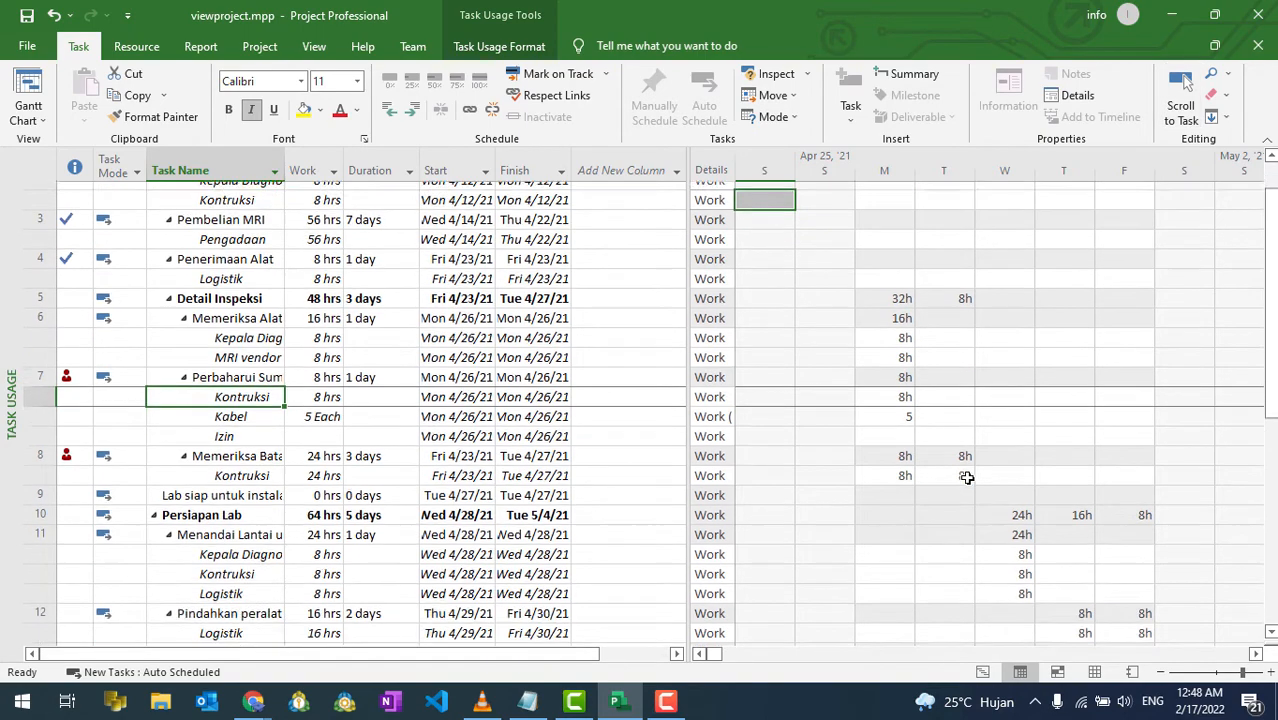
scroll(966, 477, up, 1)
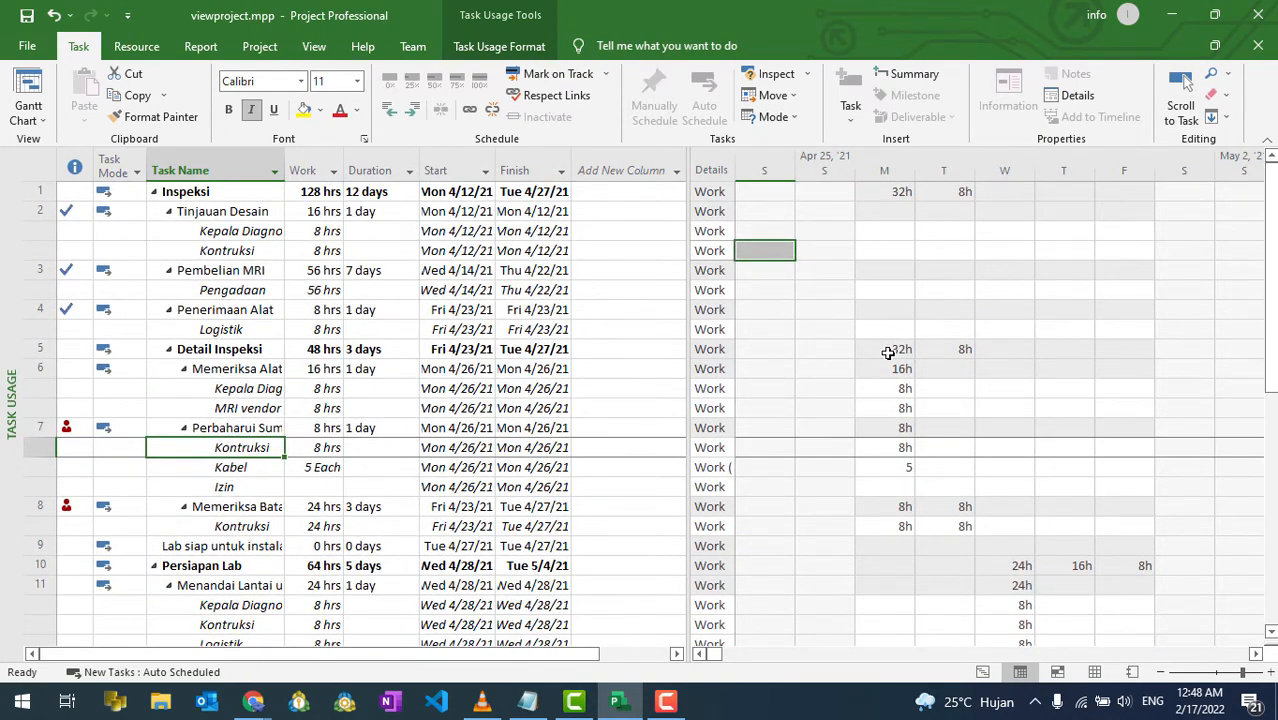
scroll(712, 505, down, 2)
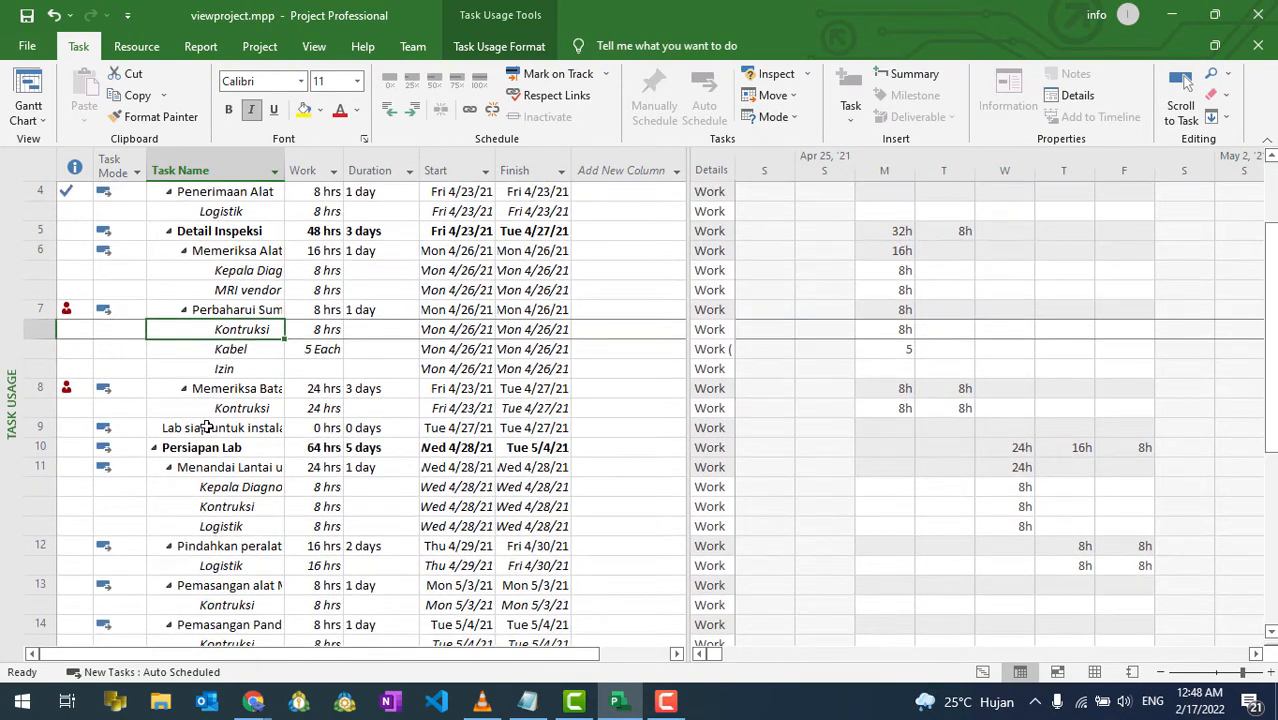
- Use Scroll to Task on the Kepala Diagnostik assignment under Menandai Lantai and review the surrounding work hours
click(214, 490)
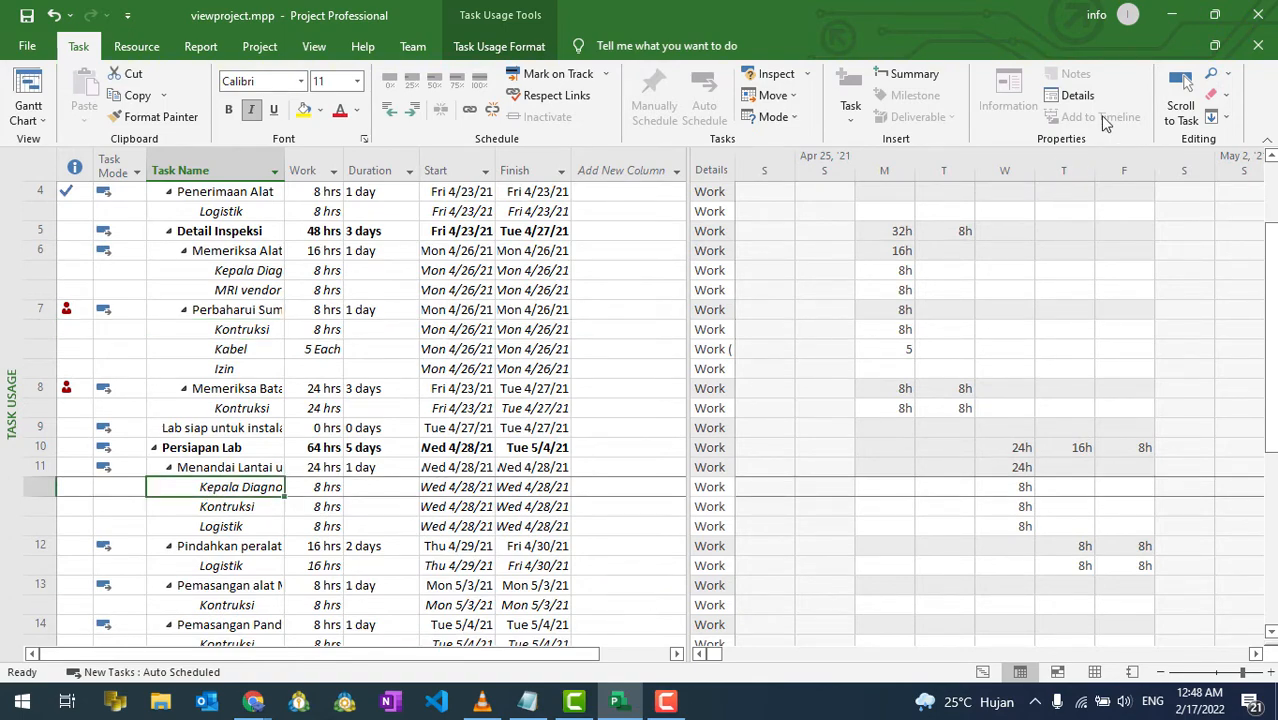
click(1181, 100)
scroll(1103, 513, down, 1)
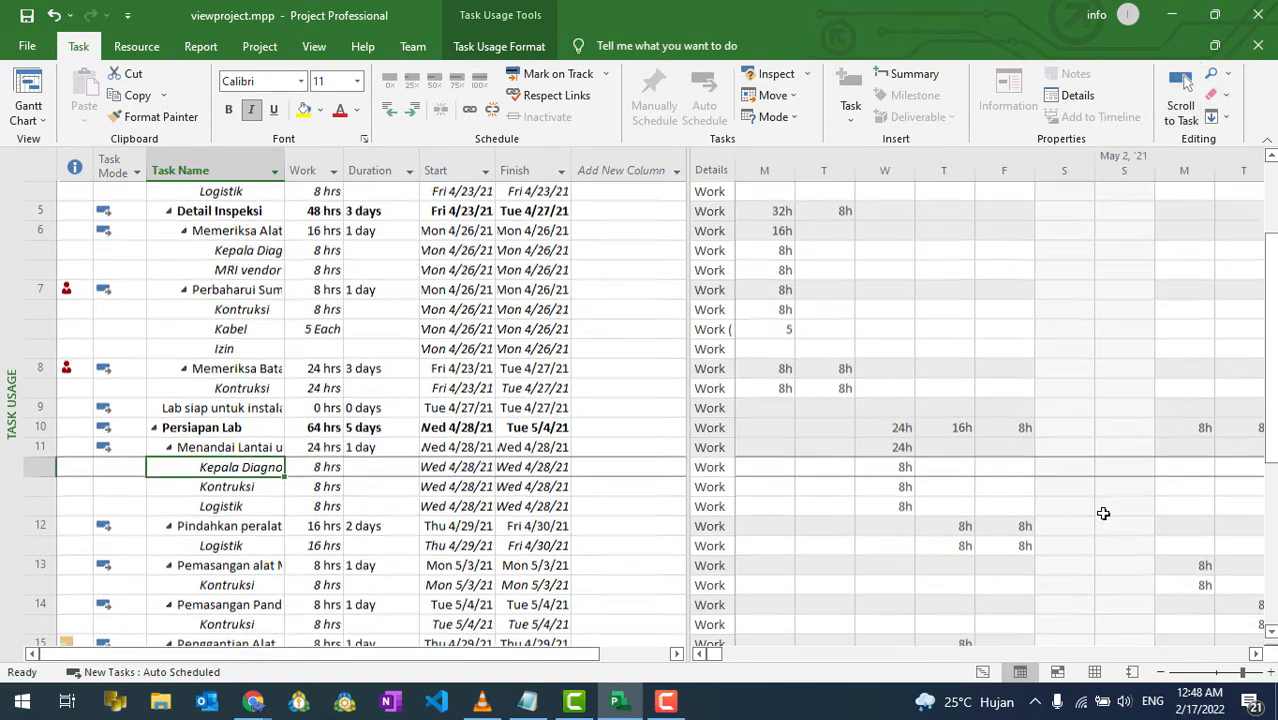
scroll(1103, 513, up, 3)
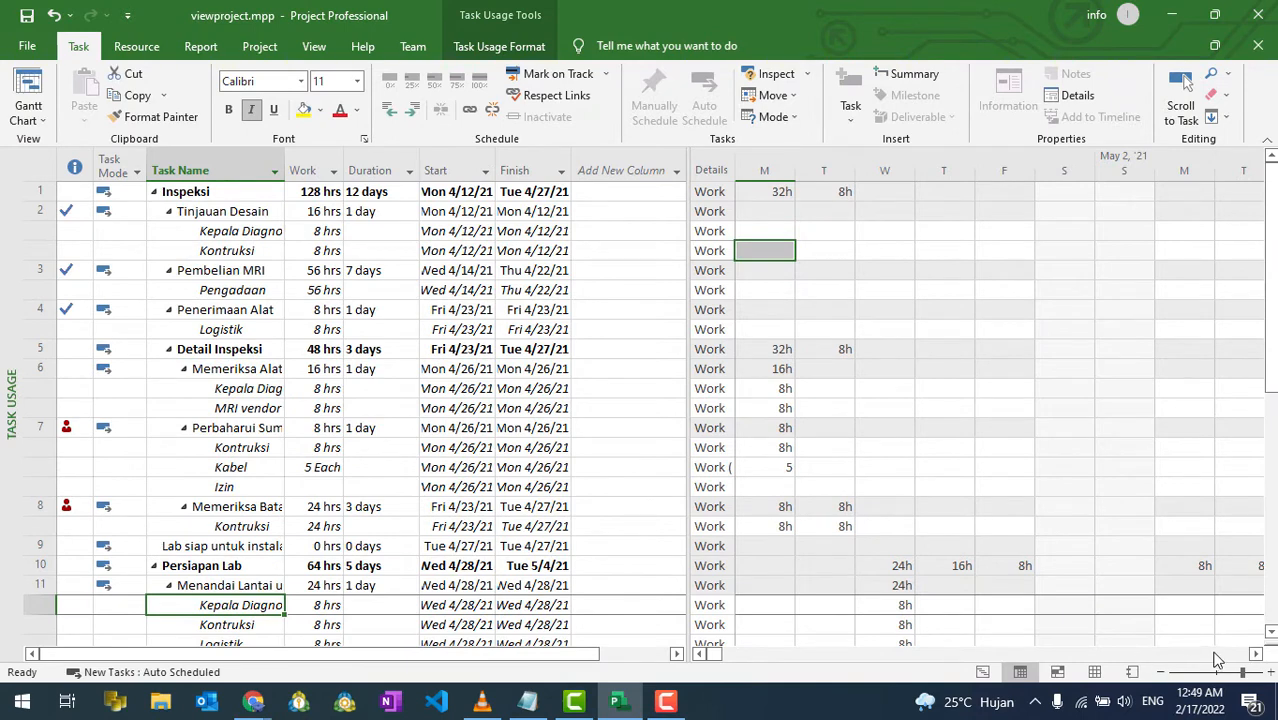
- Return the timesheet to the scheduled work hours of the Memeriksa Alat task with Scroll to Task
click(1255, 654)
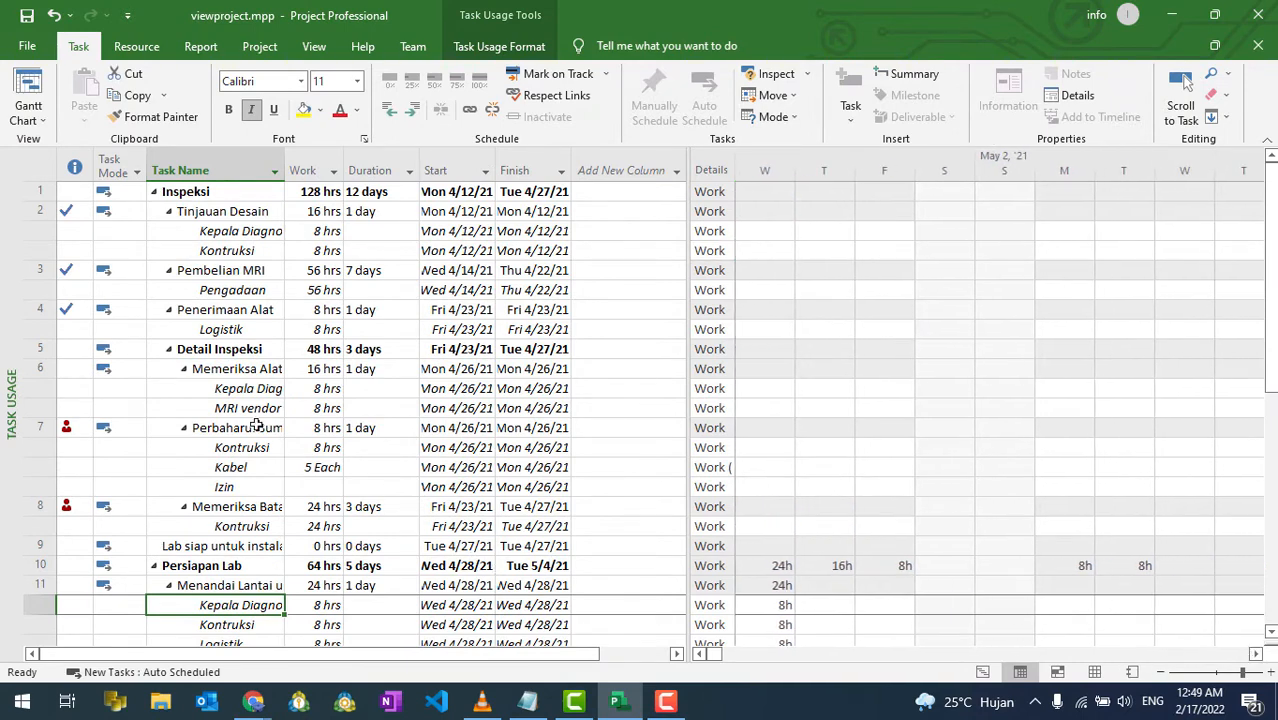
click(236, 370)
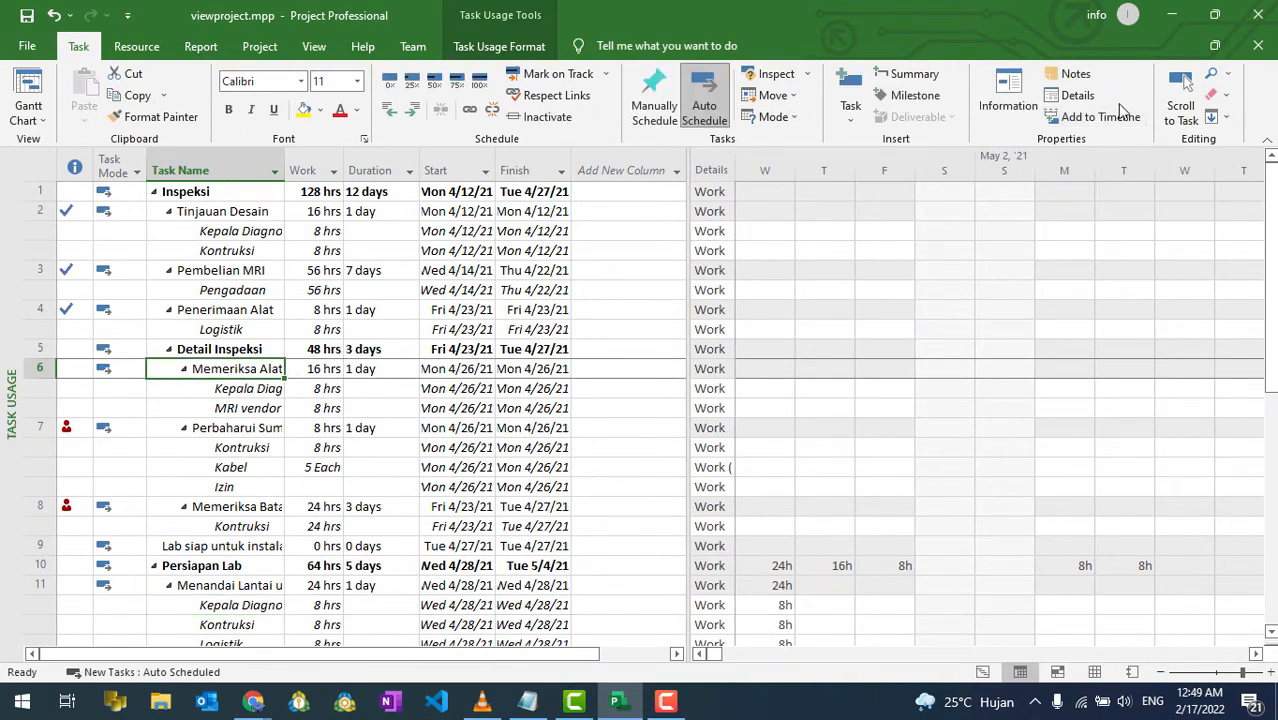
click(1175, 105)
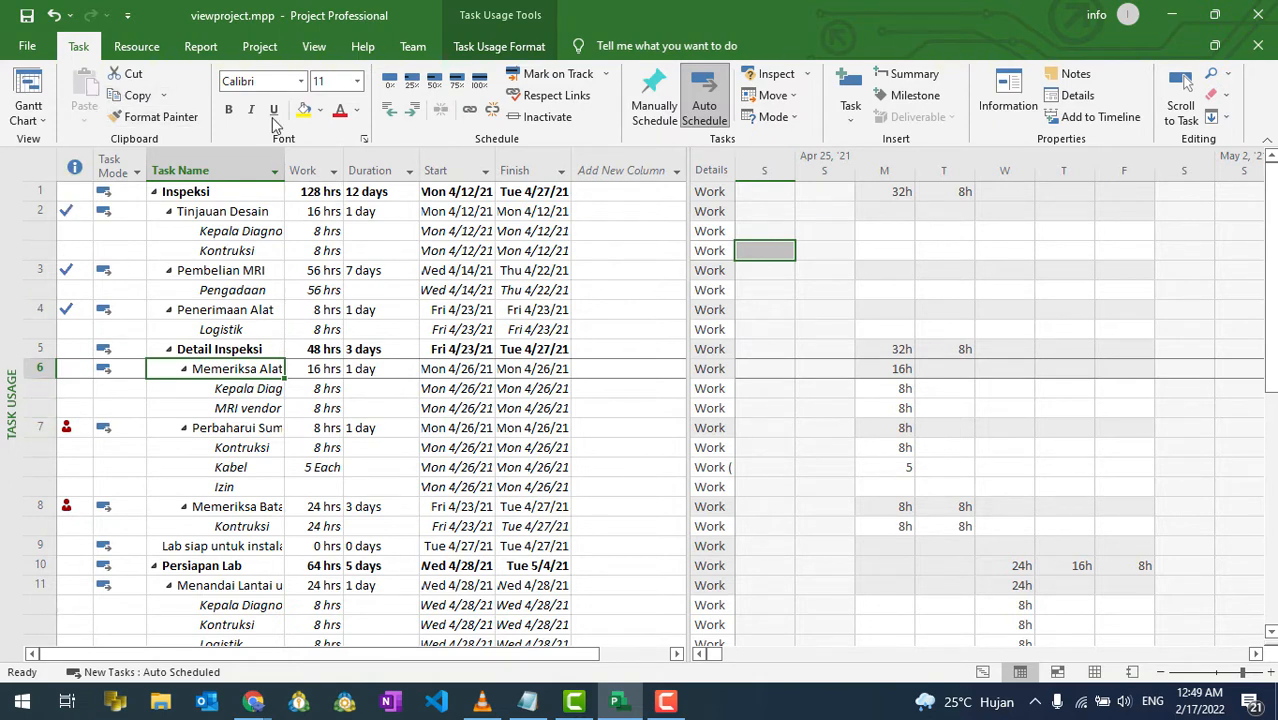
- Switch to the Resource Usage view and remove the Overallocated Resources filter by choosing [No Filter]
click(136, 46)
click(201, 46)
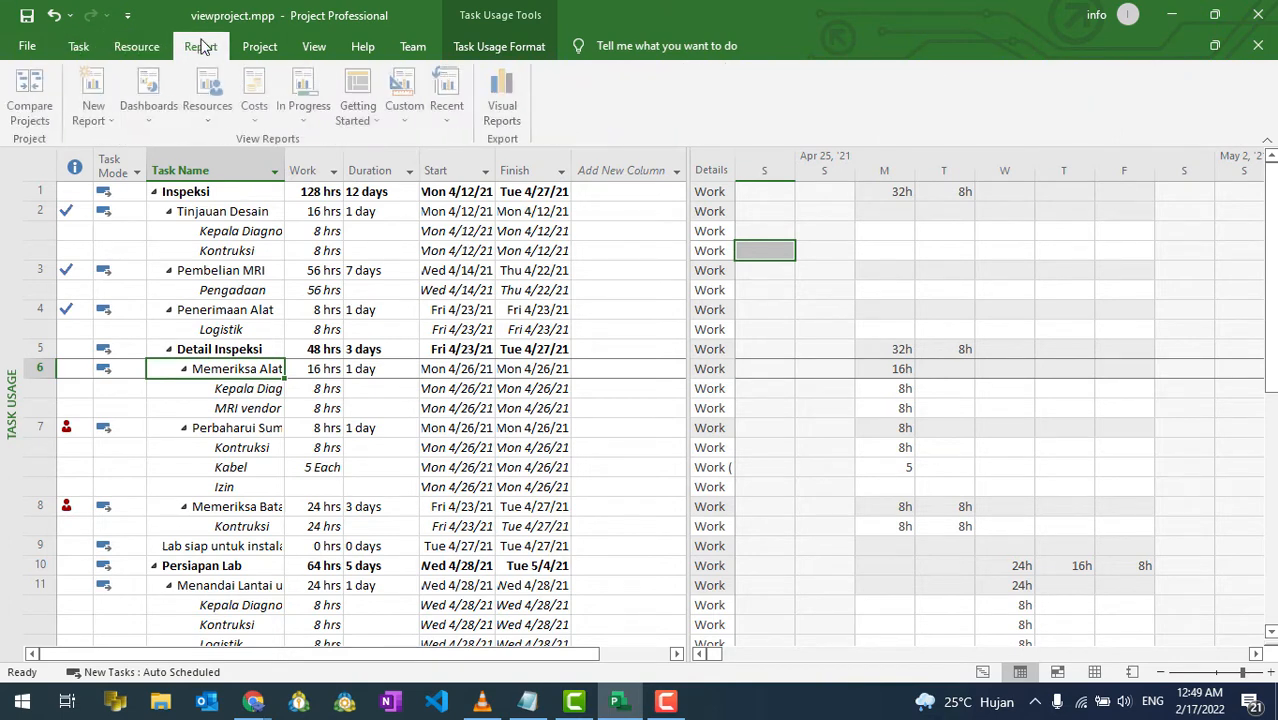
click(270, 46)
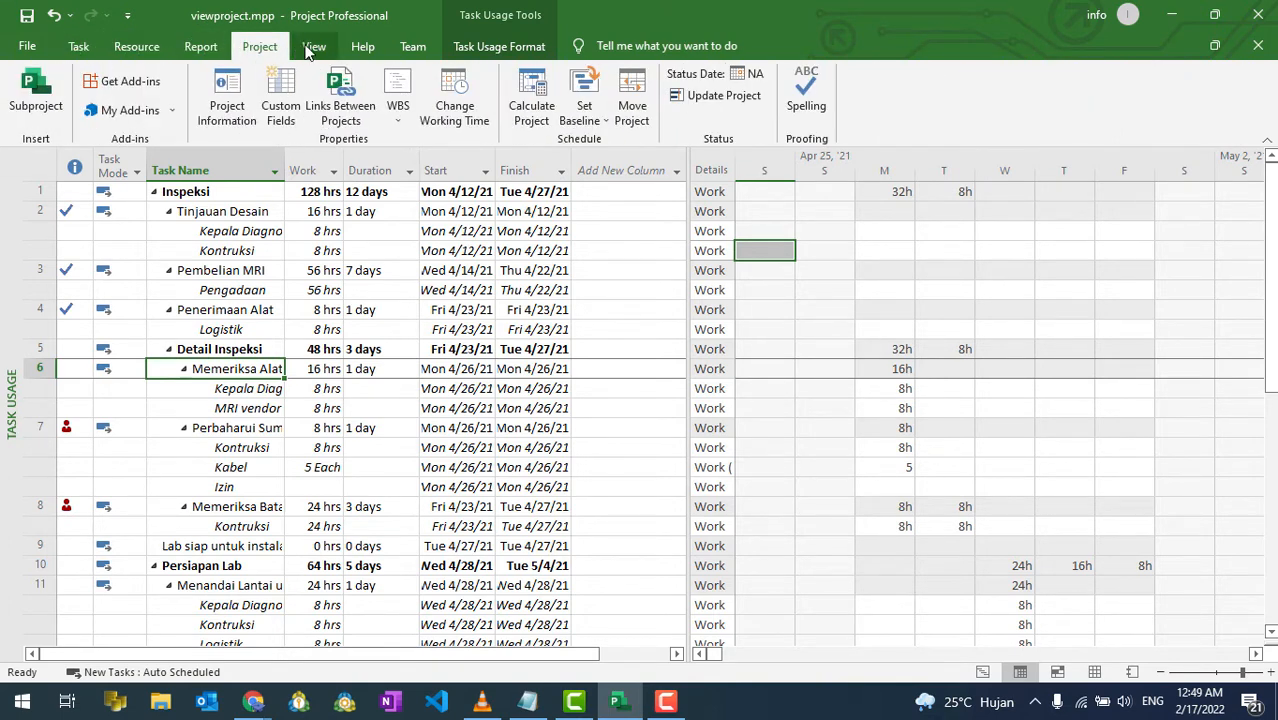
click(312, 47)
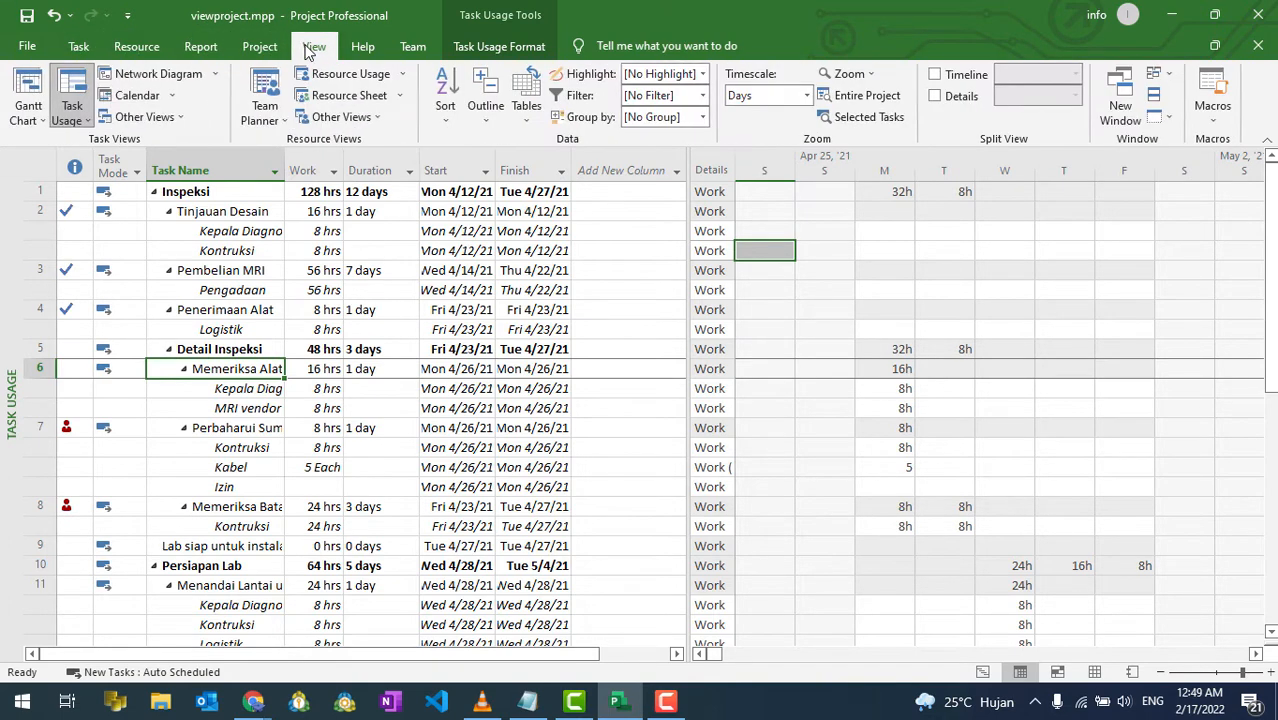
click(350, 76)
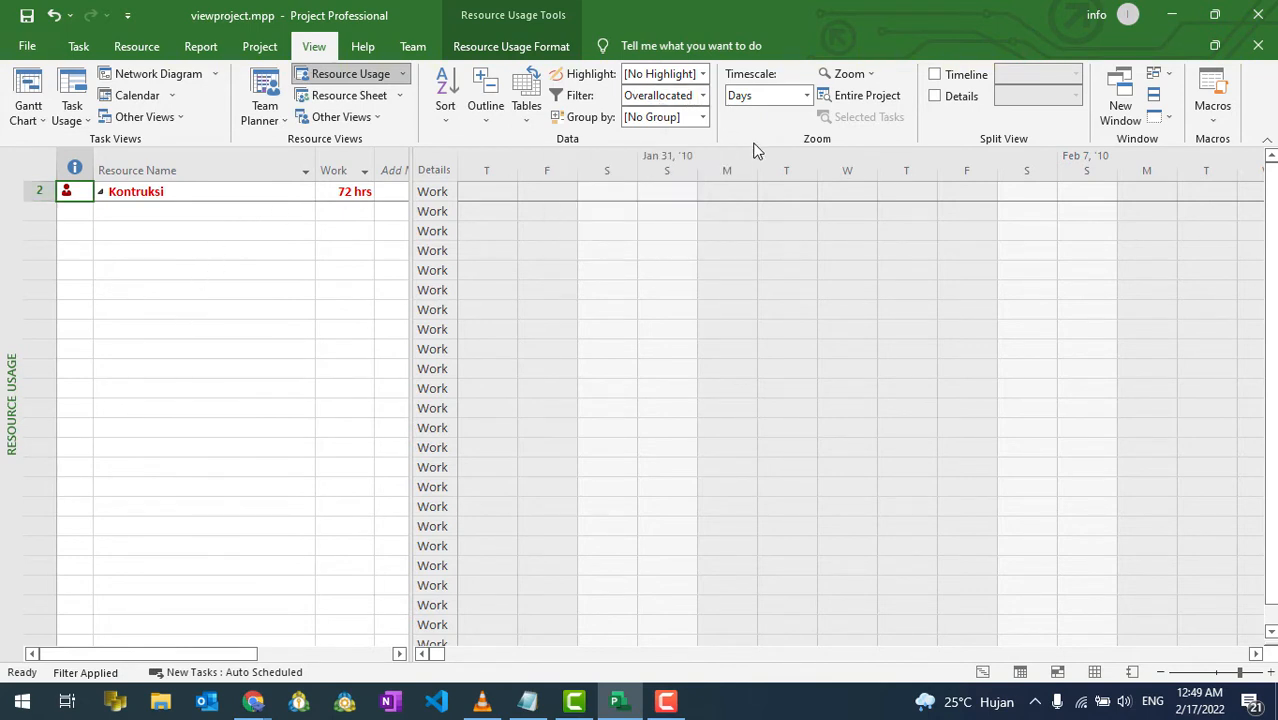
click(703, 97)
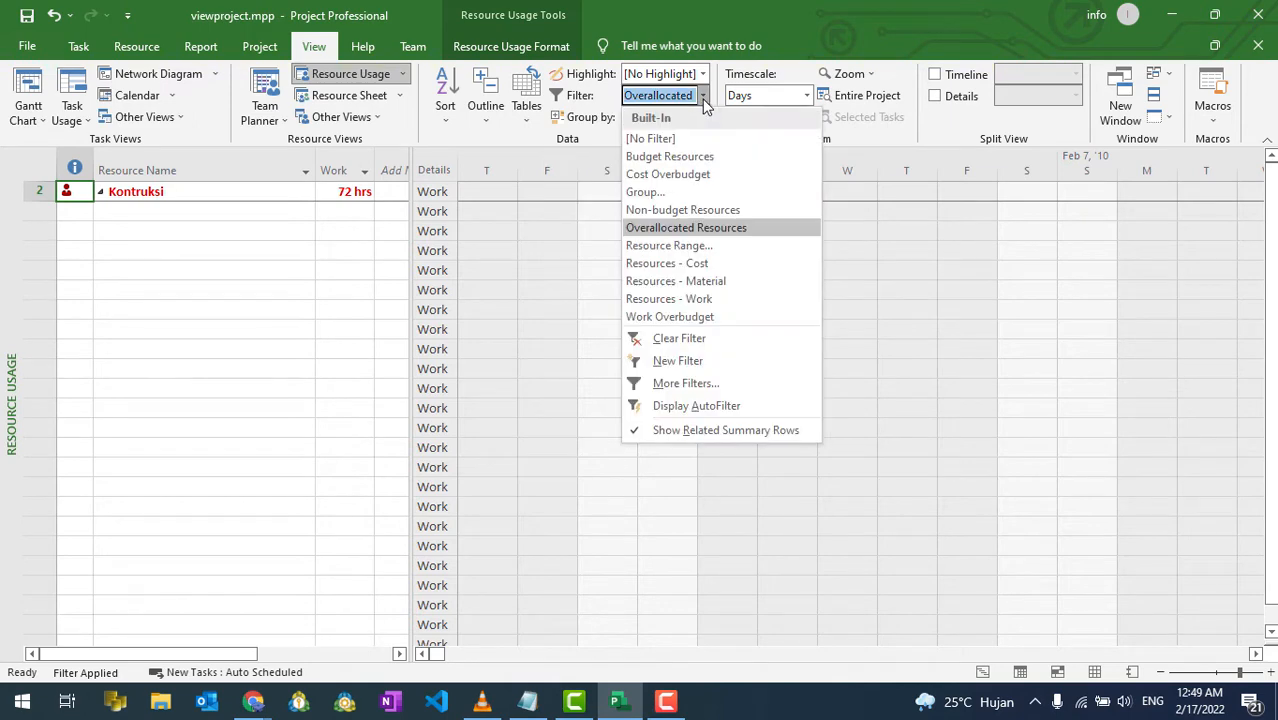
click(717, 135)
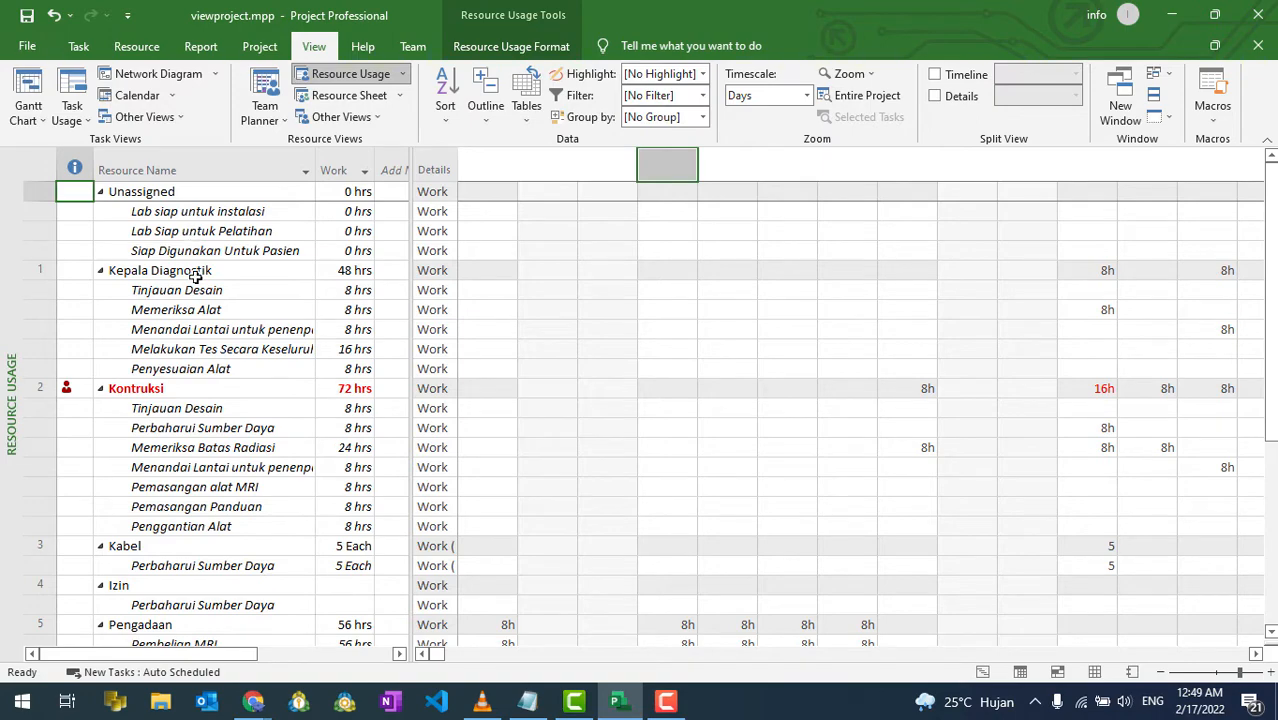
- Look through the full list of resources and the tasks assigned to each in the Resource Usage view
scroll(204, 520, down, 2)
scroll(204, 520, up, 2)
scroll(204, 520, down, 3)
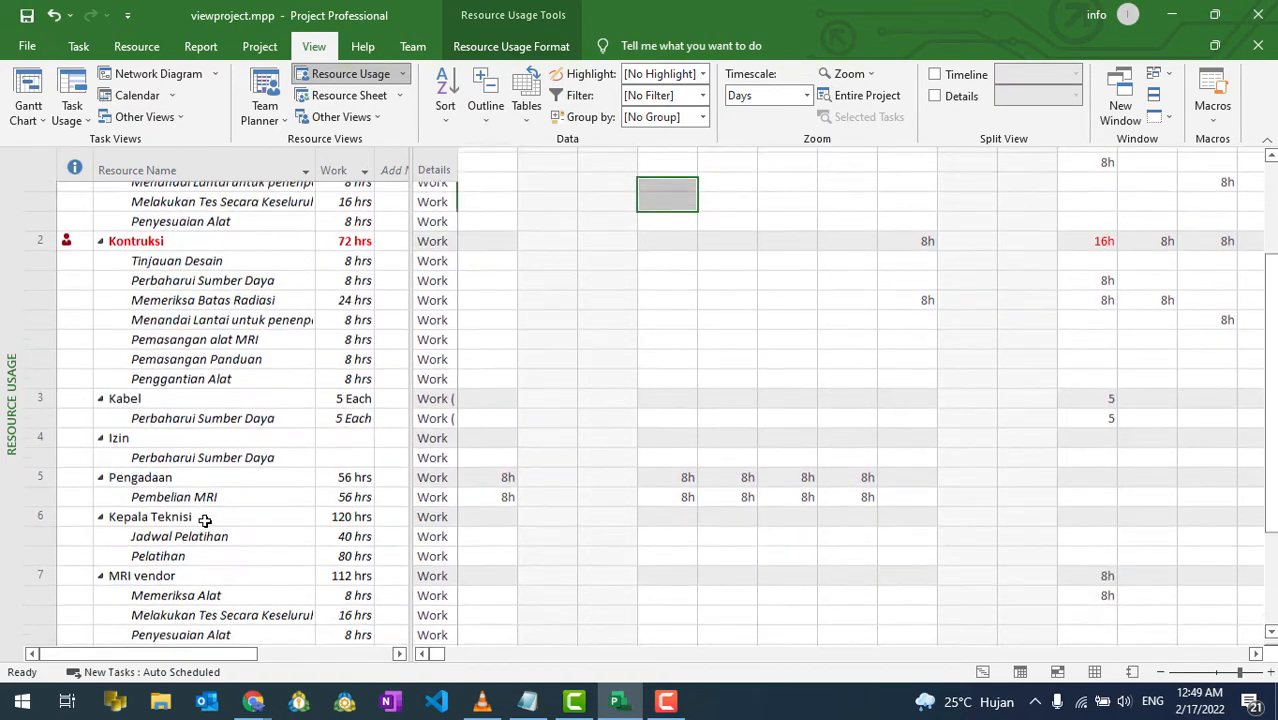
scroll(204, 520, down, 4)
scroll(204, 520, up, 6)
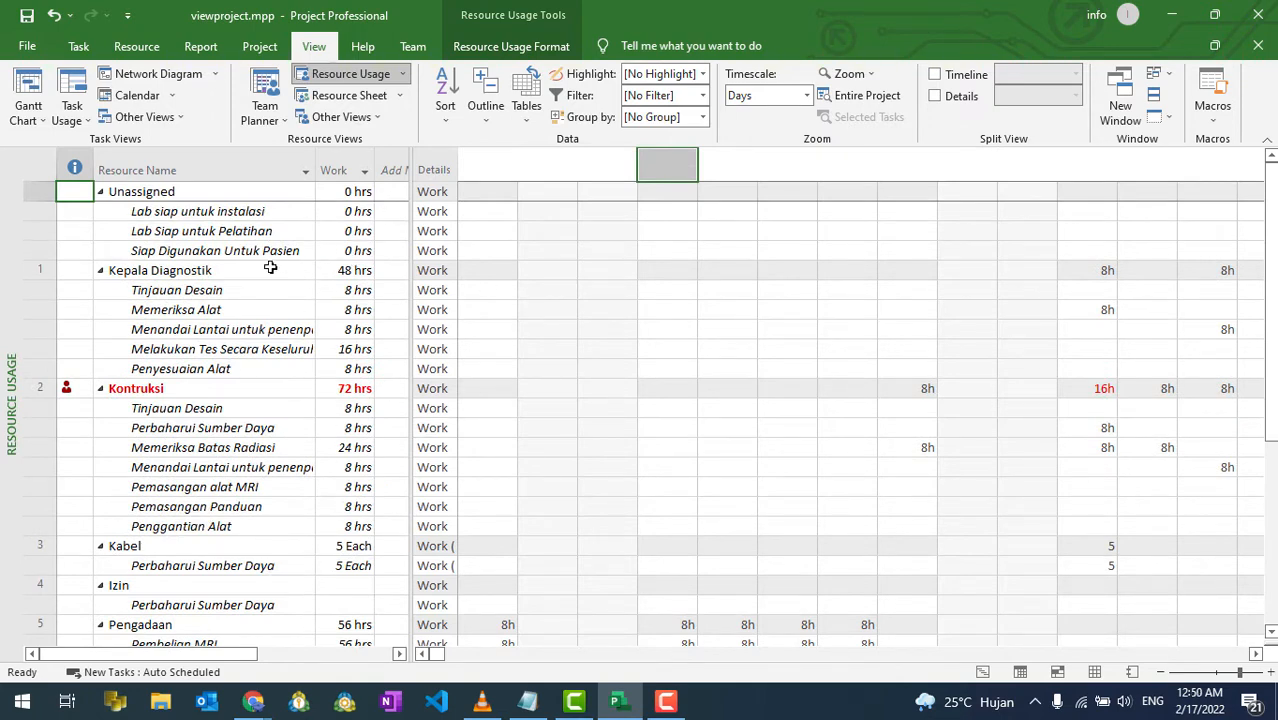
- Bring the scheduled hours into the Resource Usage timesheet with Scroll to Task and review each resource's daily work
click(84, 50)
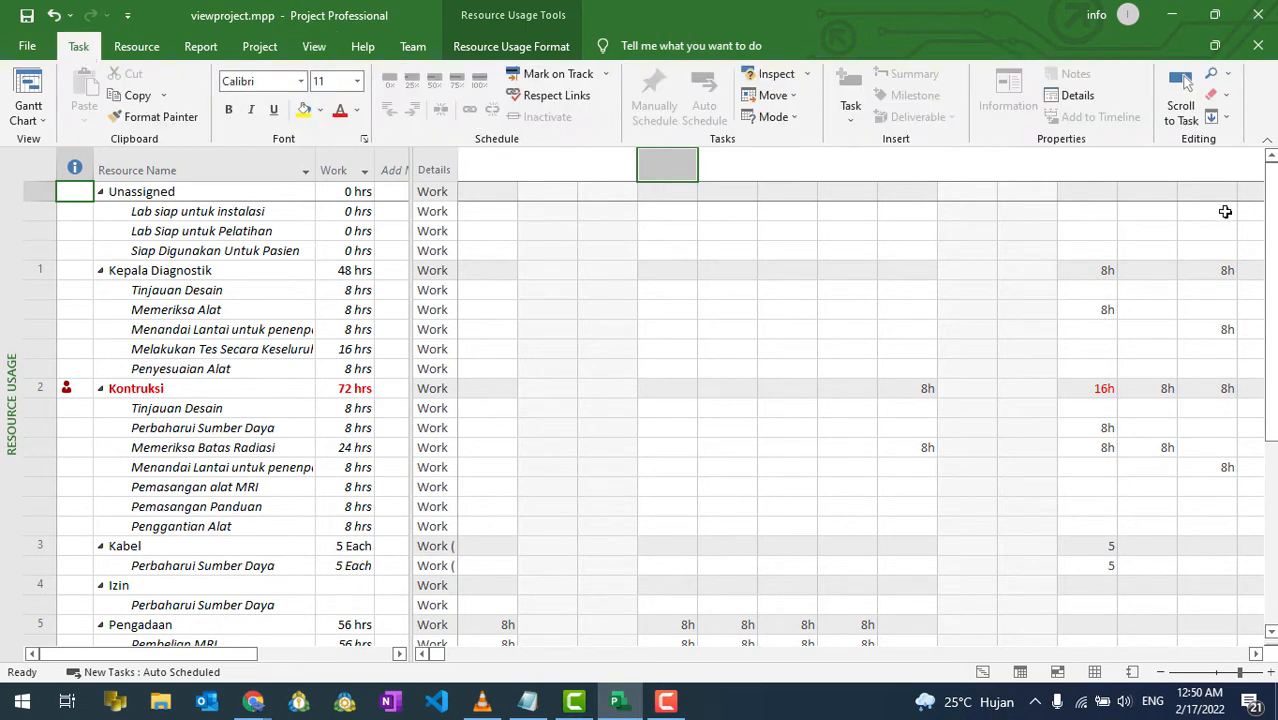
click(1180, 100)
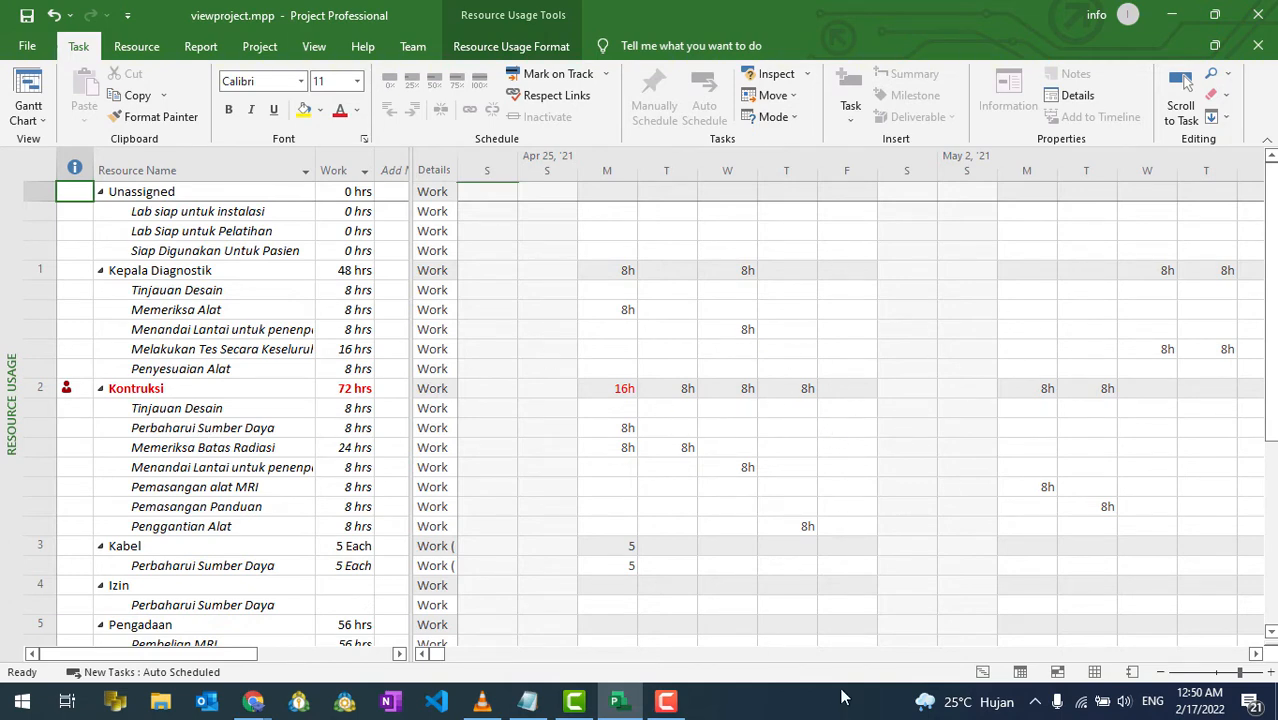
scroll(722, 454, down, 4)
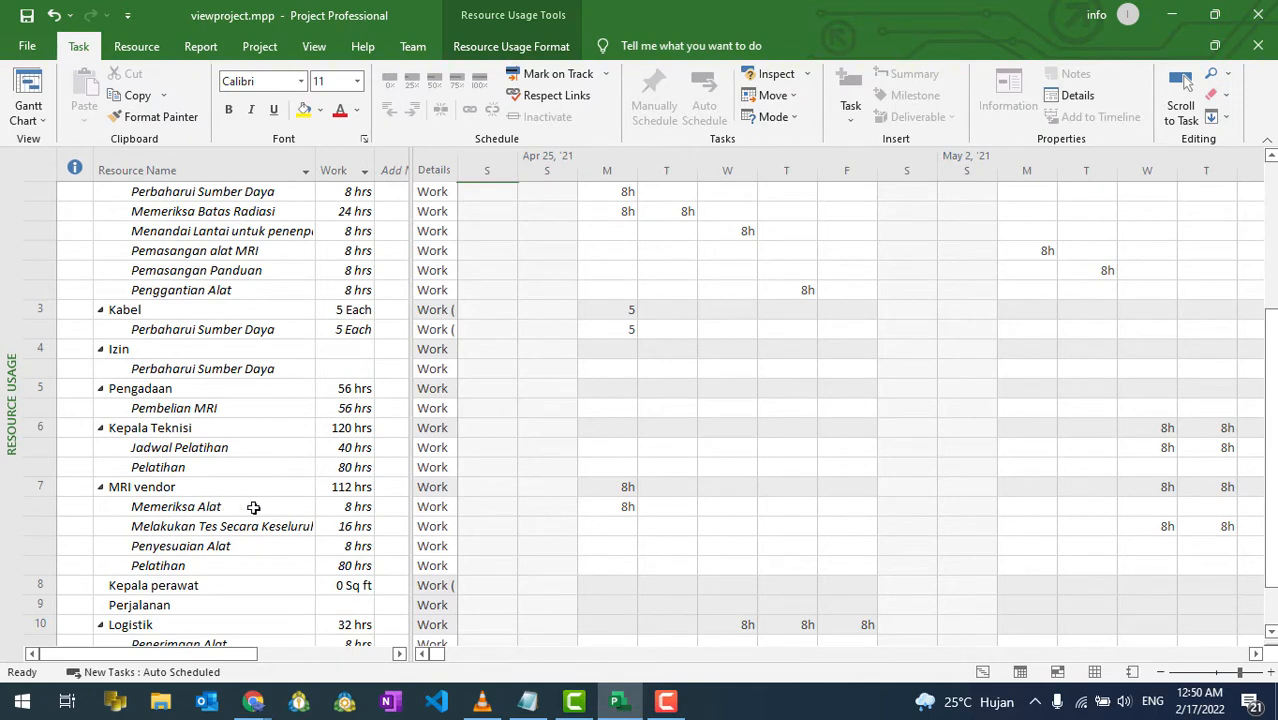
scroll(671, 557, up, 4)
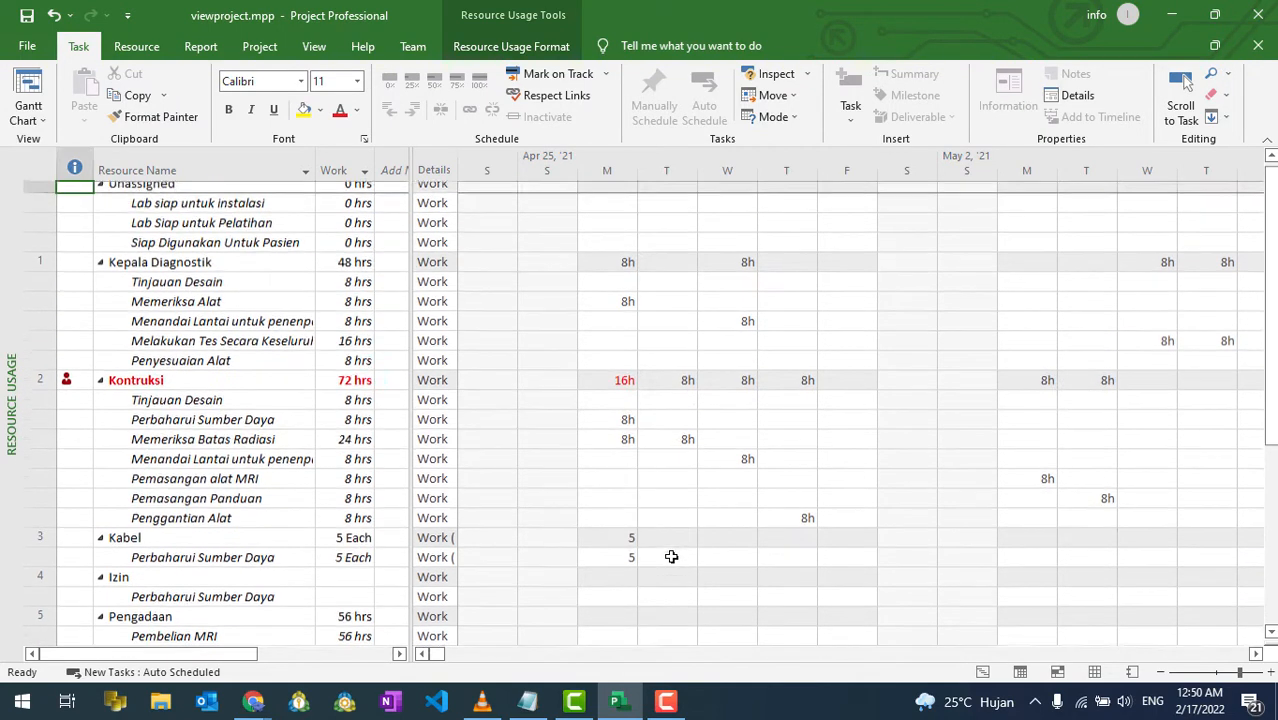
scroll(671, 557, up, 1)
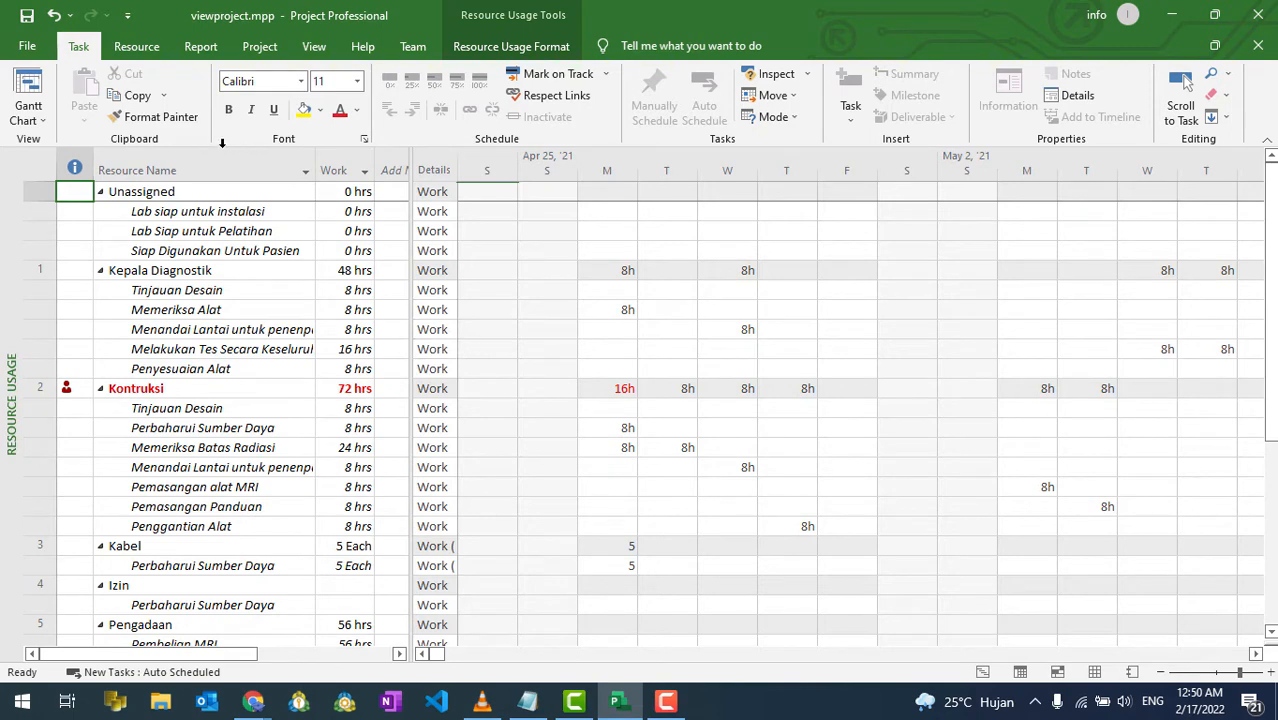
- Switch to the Tracking Gantt view and bring the Inspeksi task's bars into the chart with Scroll to Task
click(139, 50)
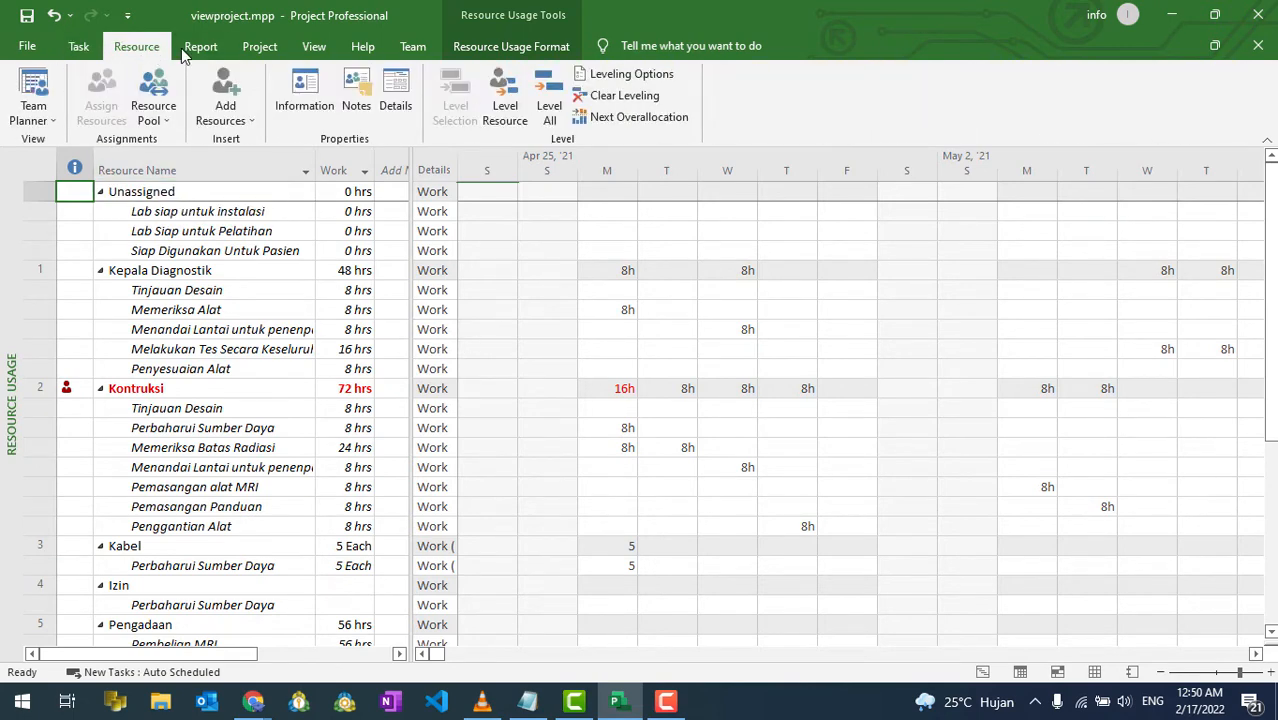
click(313, 52)
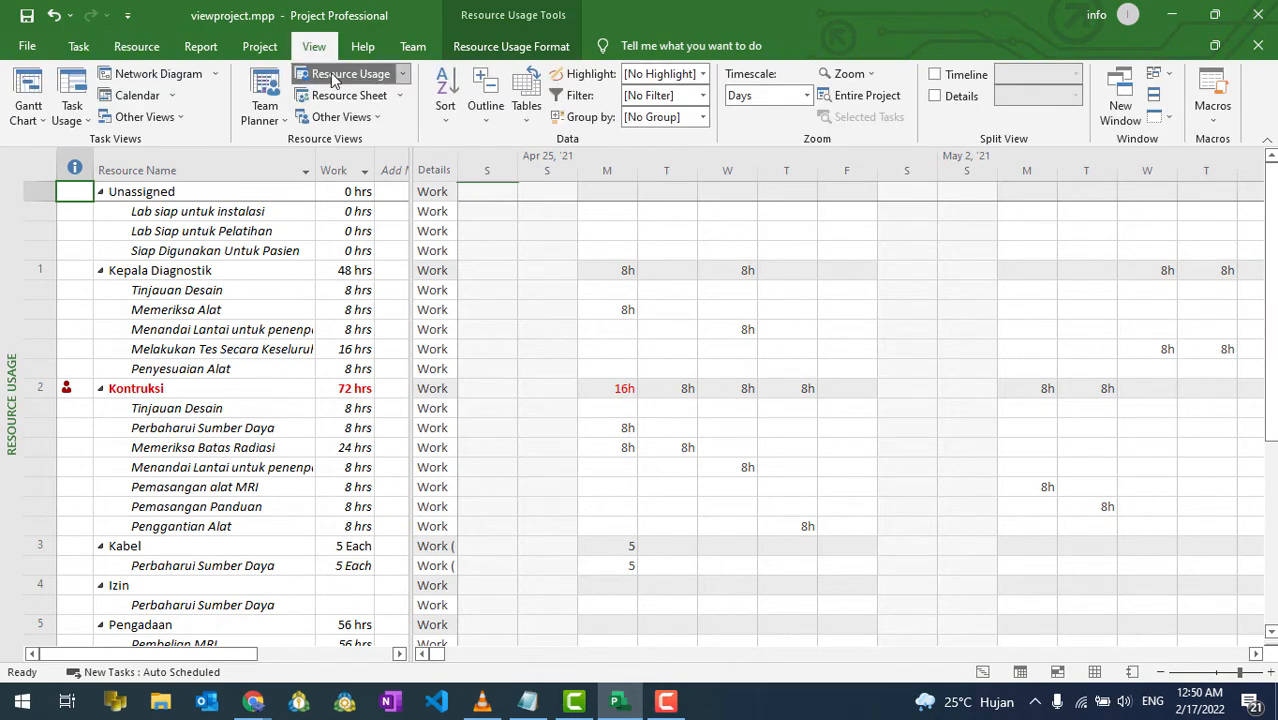
click(33, 121)
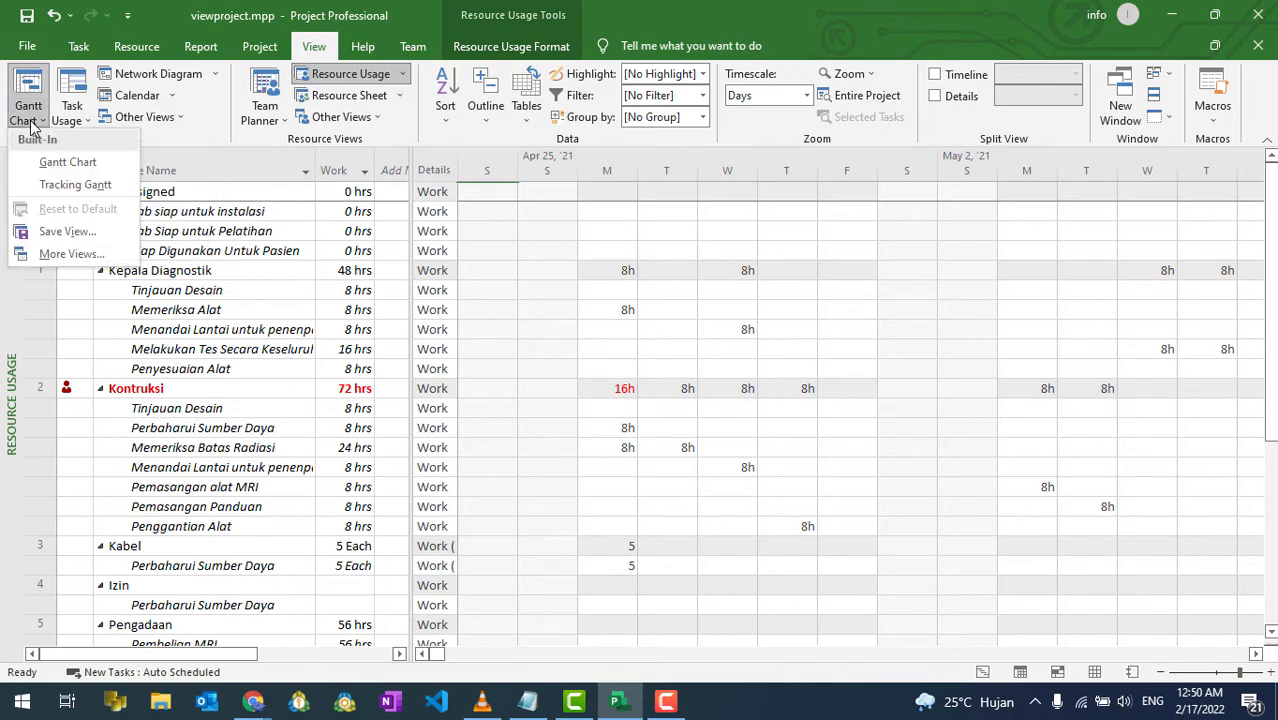
click(75, 185)
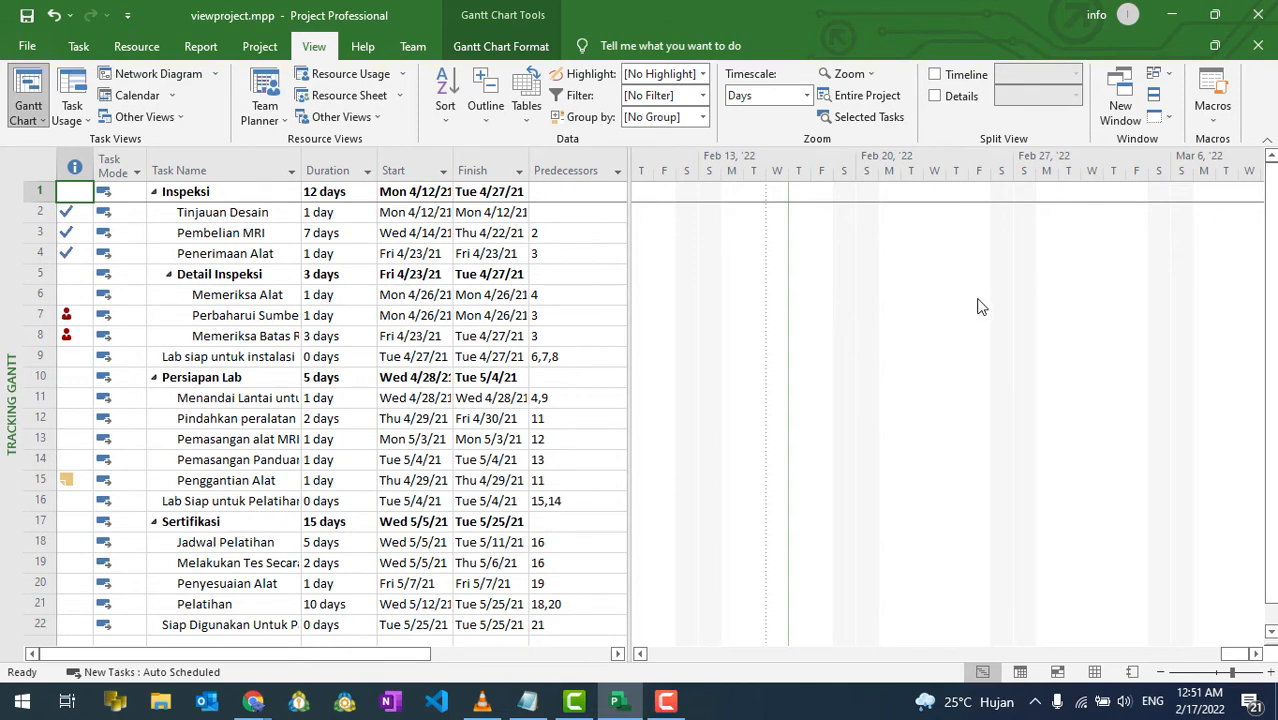
click(79, 47)
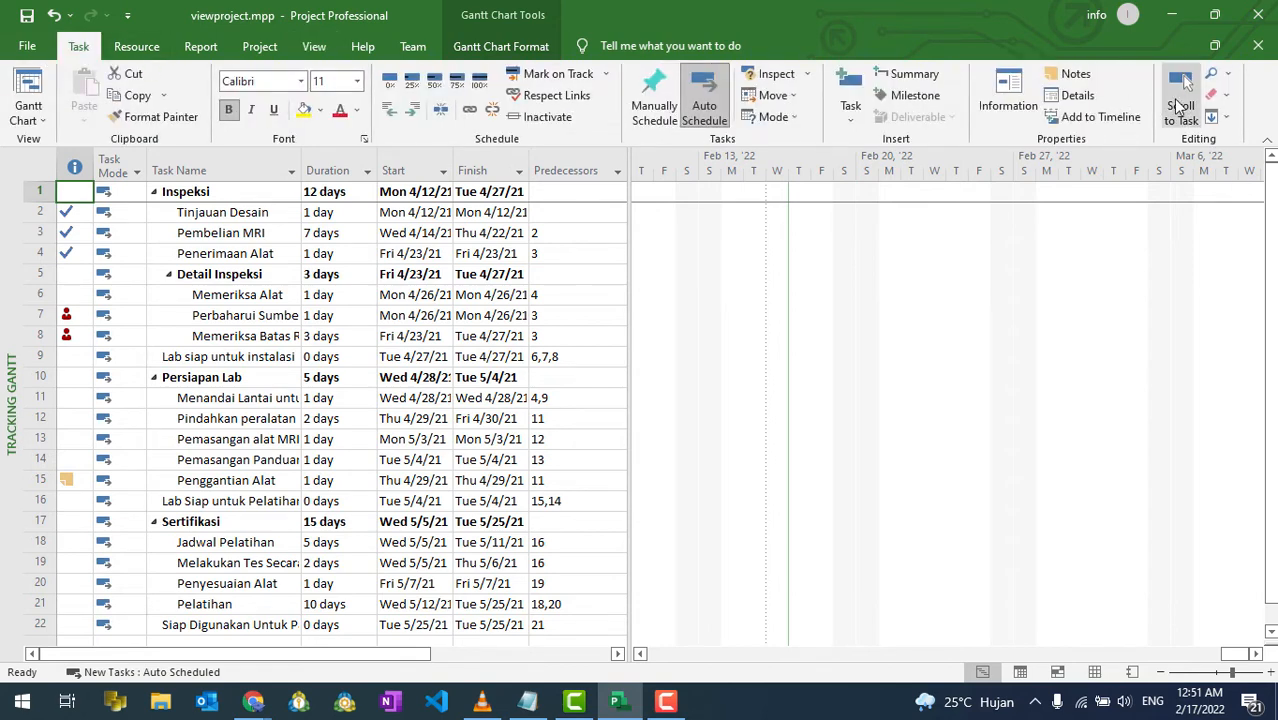
click(1177, 100)
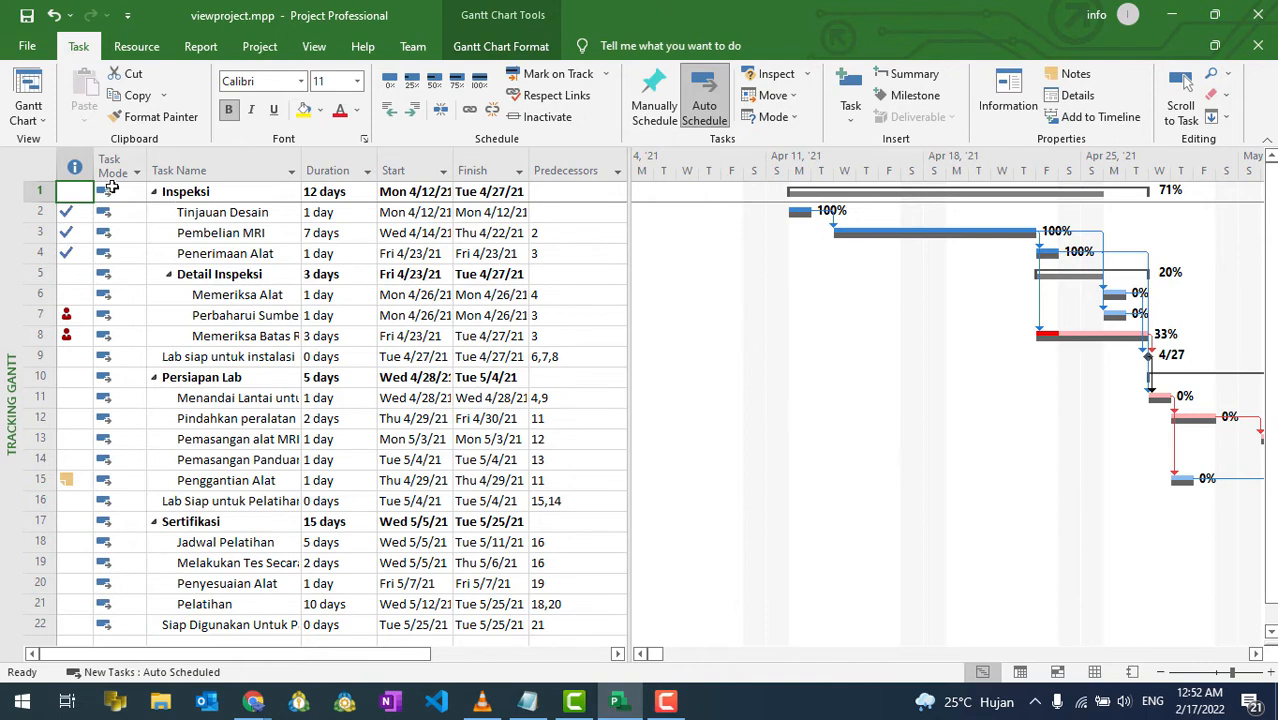
- Select the Pembelian MRI task and show its Task Form details in a split view below the Tracking Gantt
click(237, 233)
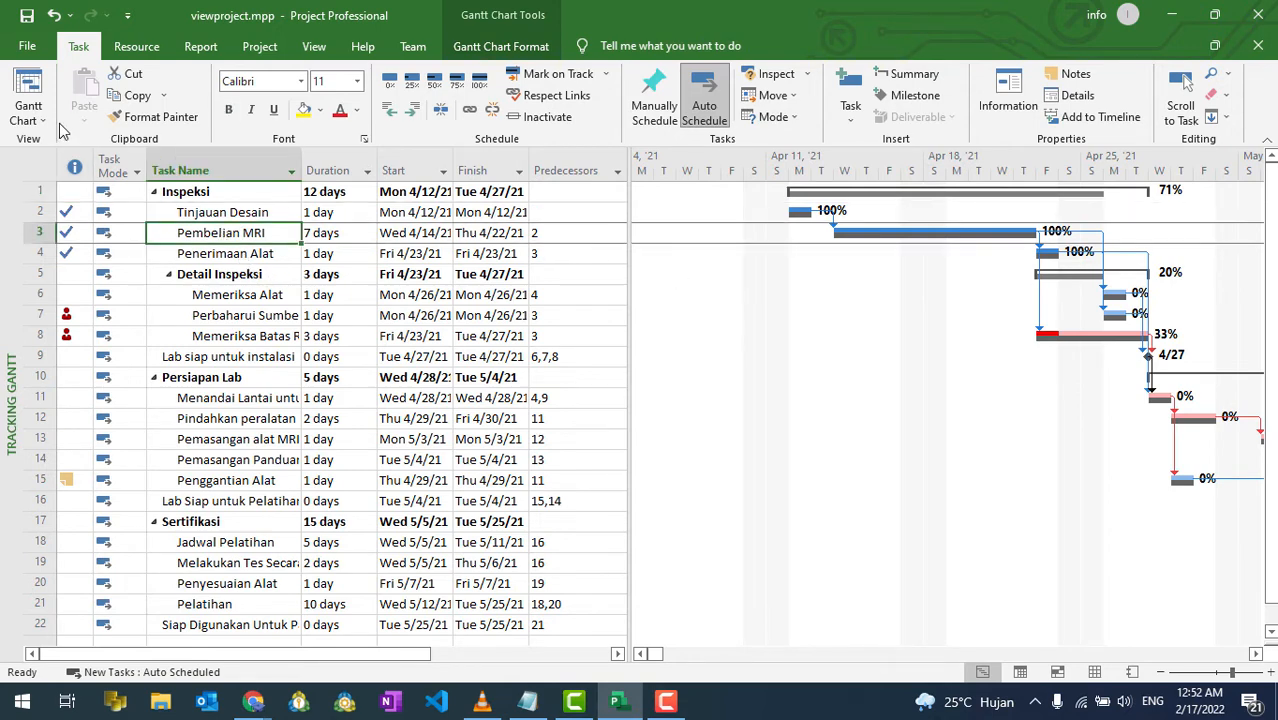
click(314, 47)
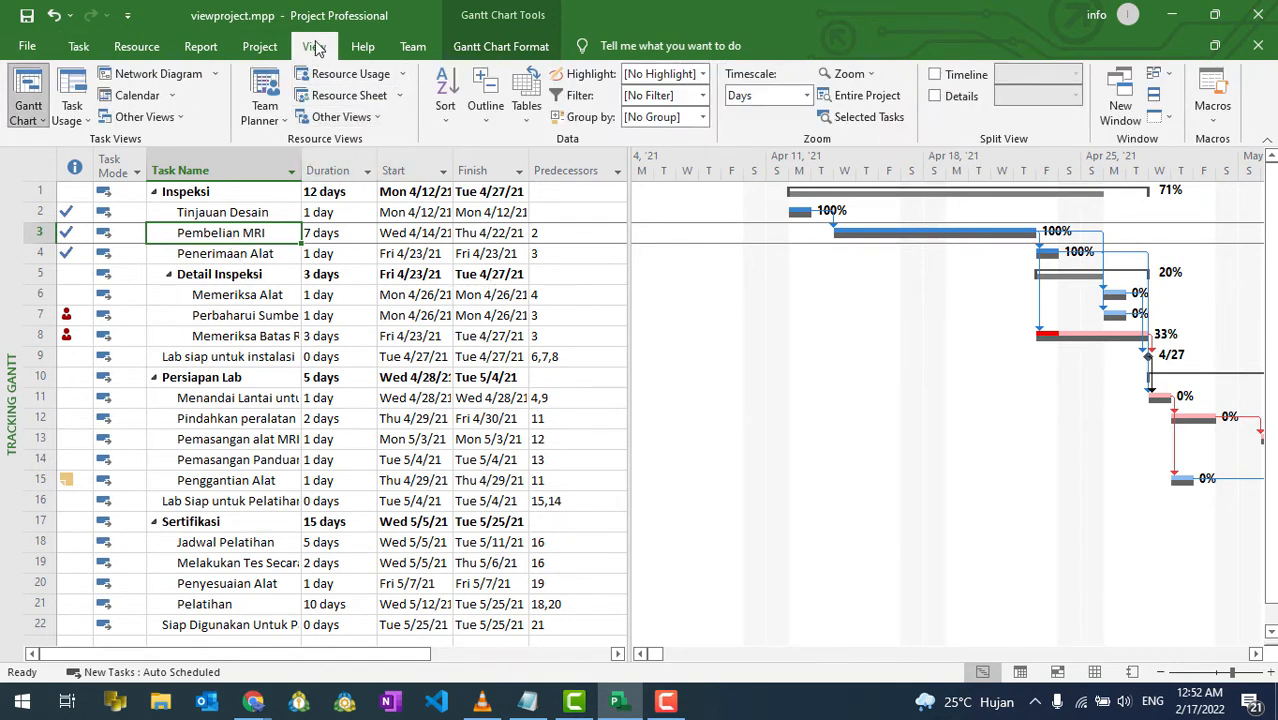
click(936, 97)
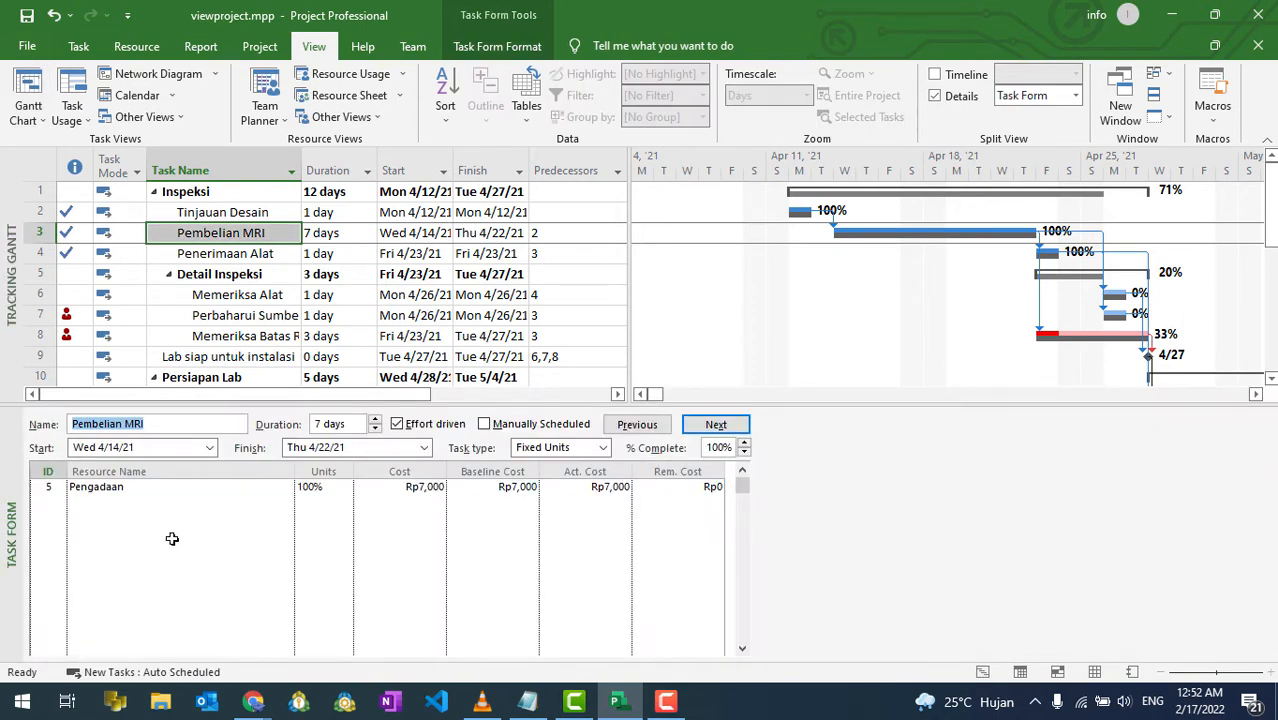
- Show the Work details of the Pembelian MRI task's assigned resource in the Task Form
right_click(401, 527)
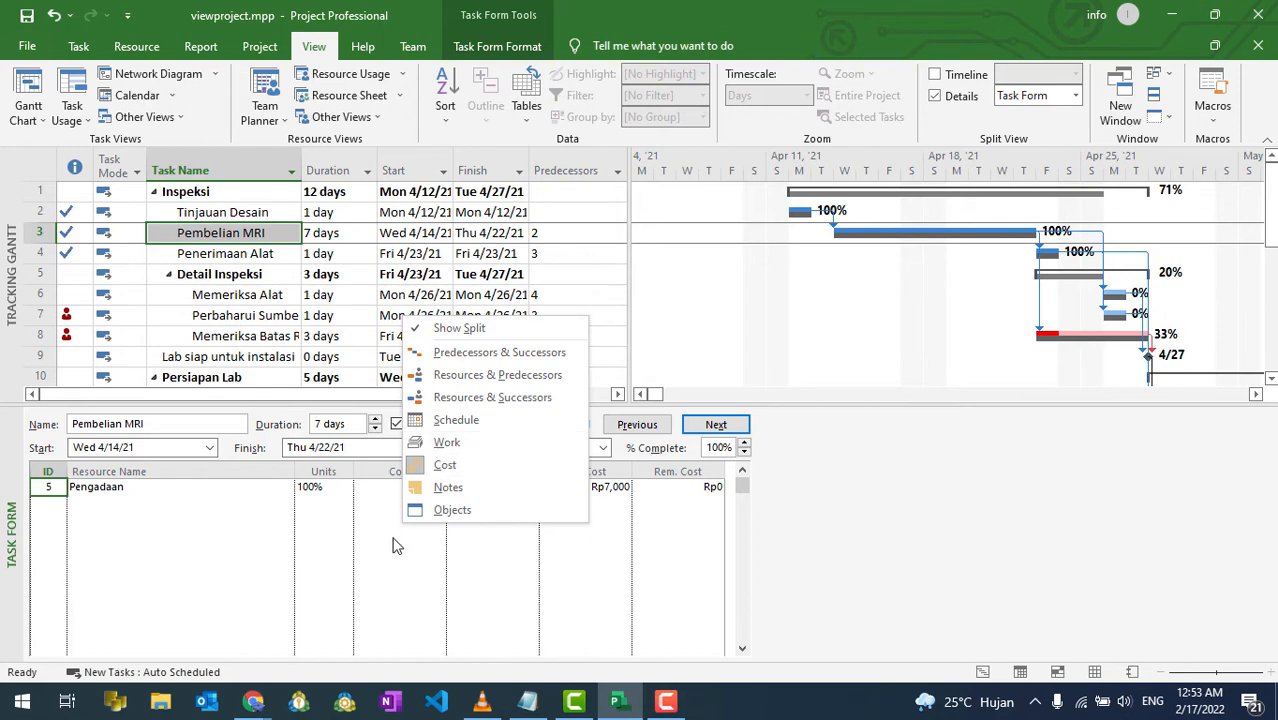
right_click(400, 548)
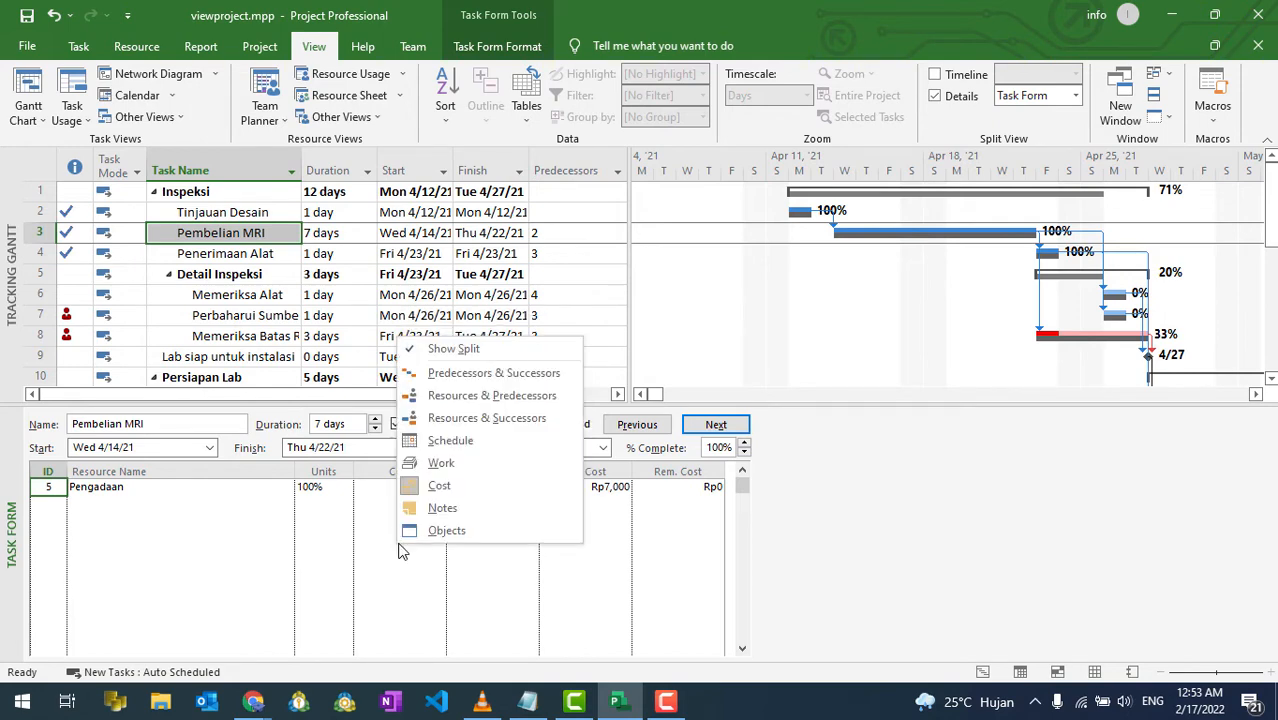
click(441, 463)
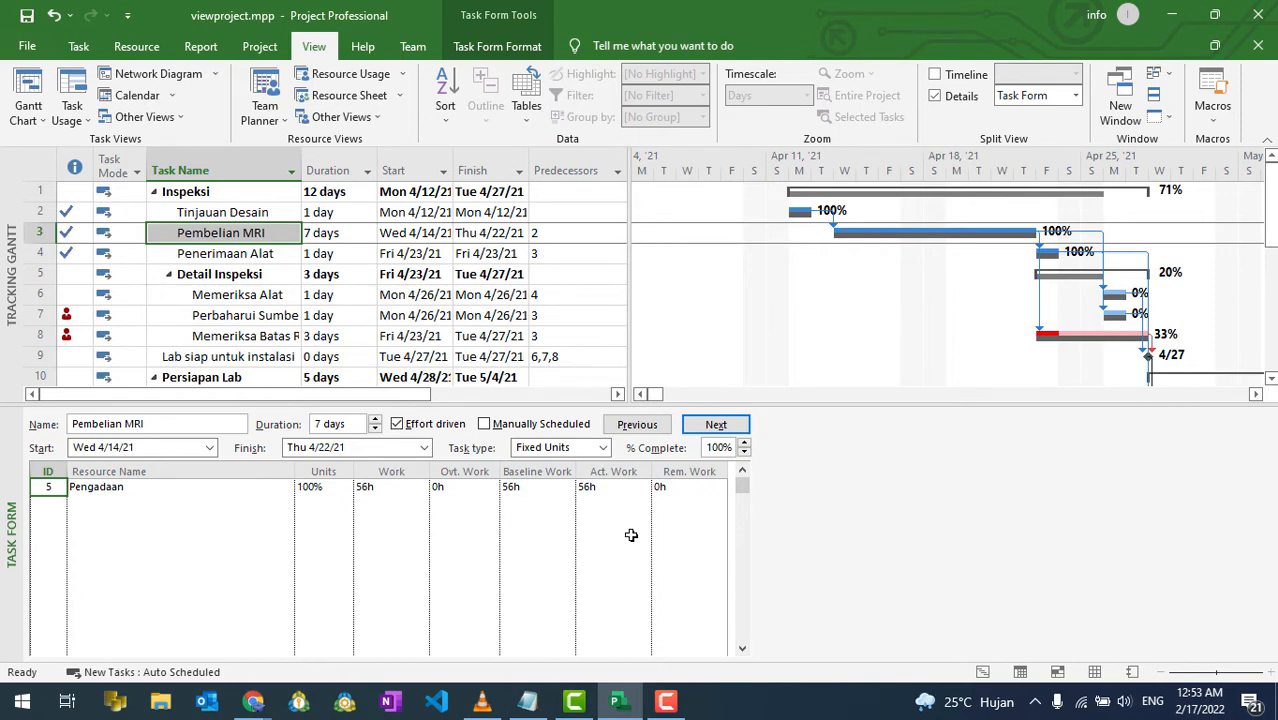
- Display the Cost details of Pembelian MRI in the Task Form, followed by its Notes
right_click(398, 537)
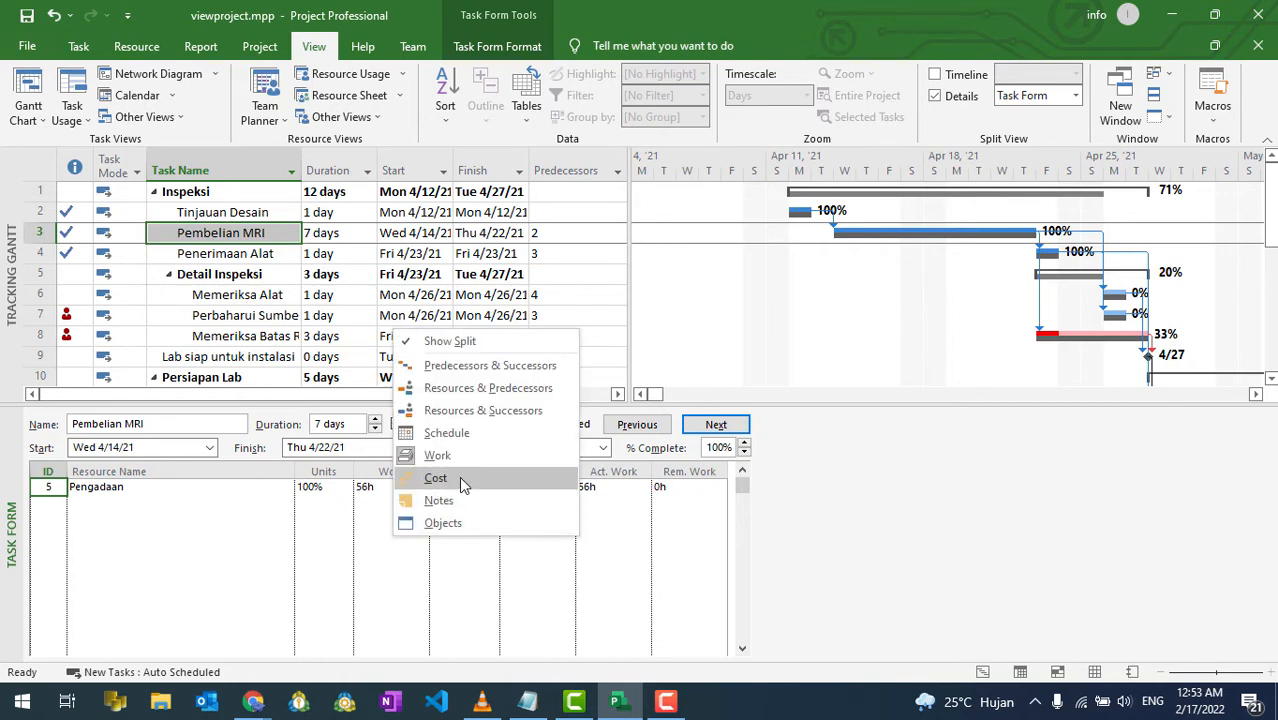
click(461, 476)
right_click(420, 540)
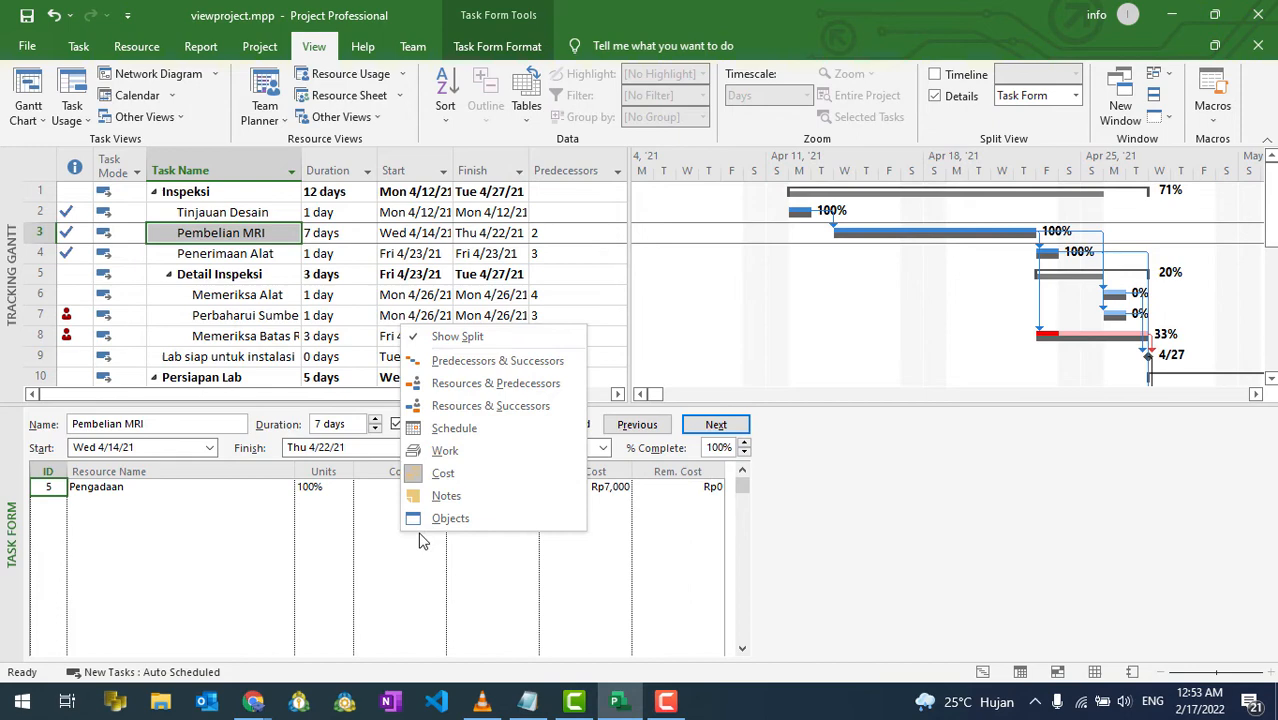
click(477, 500)
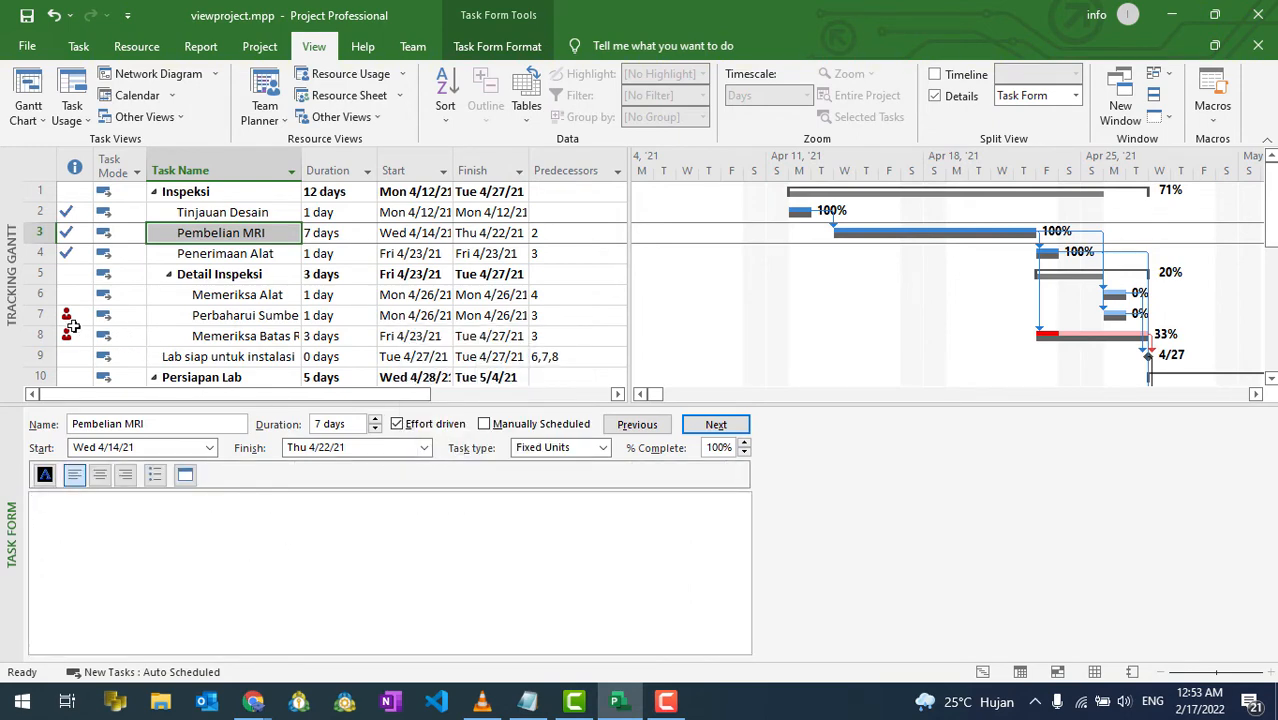
- Set the Task Form to Schedule details and review them for Memeriksa Alat, Perbaharui Sumber Daya and Memeriksa Batas Radiasi
right_click(479, 450)
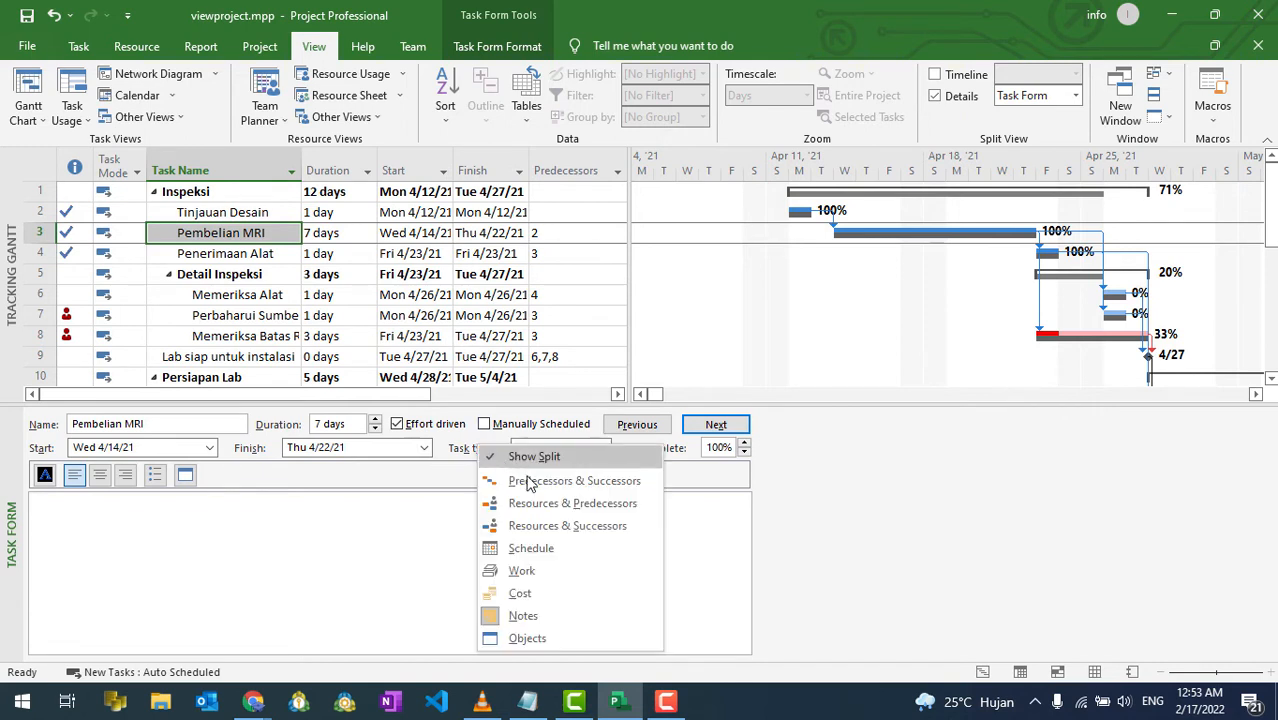
click(551, 554)
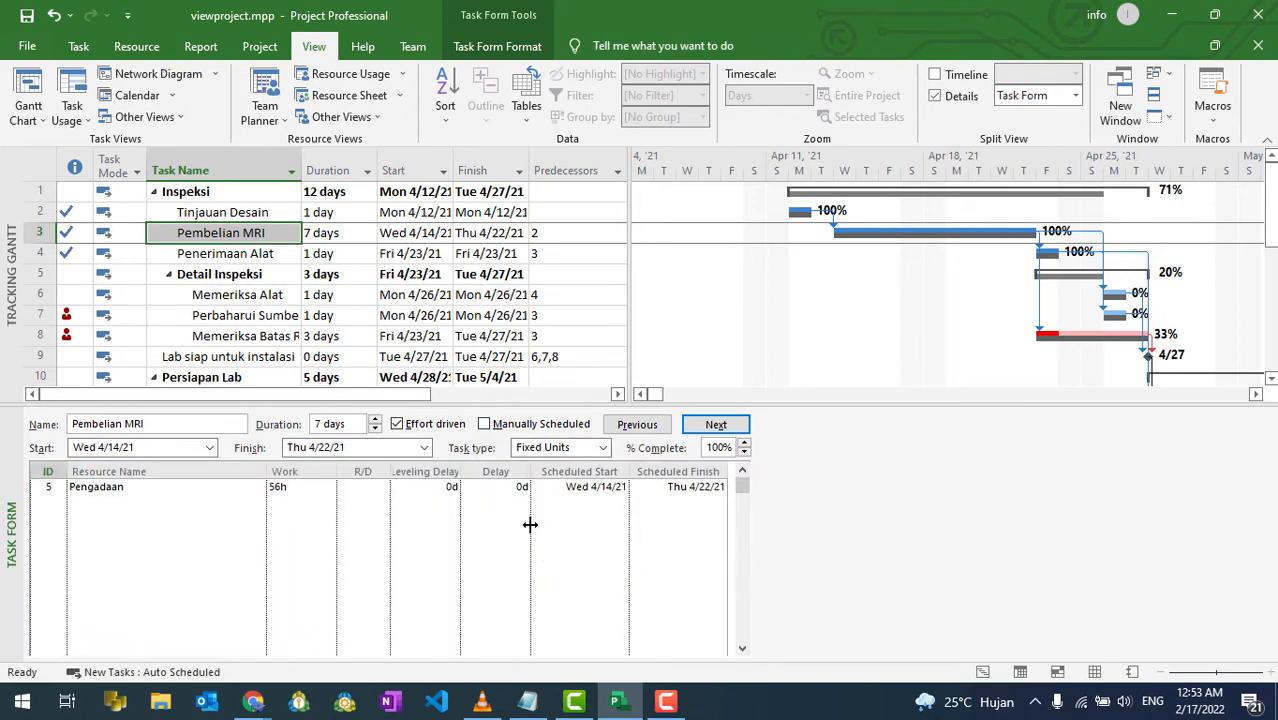
click(241, 294)
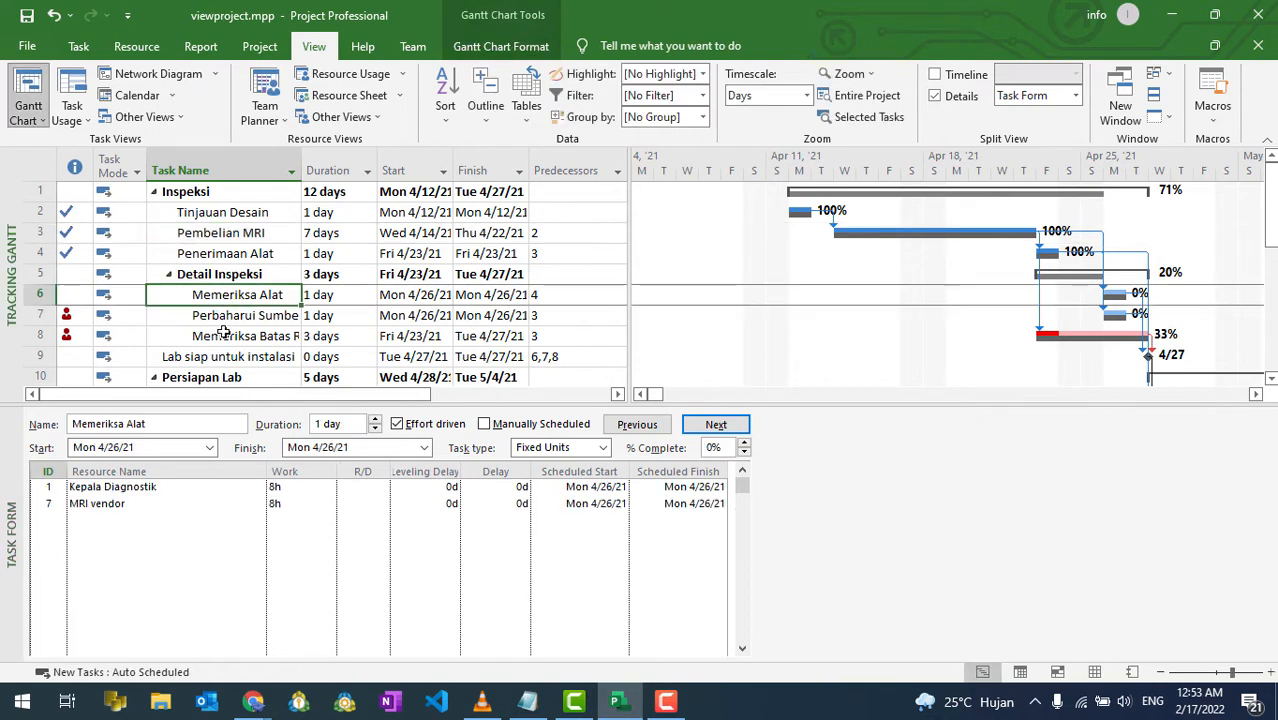
click(228, 315)
click(232, 336)
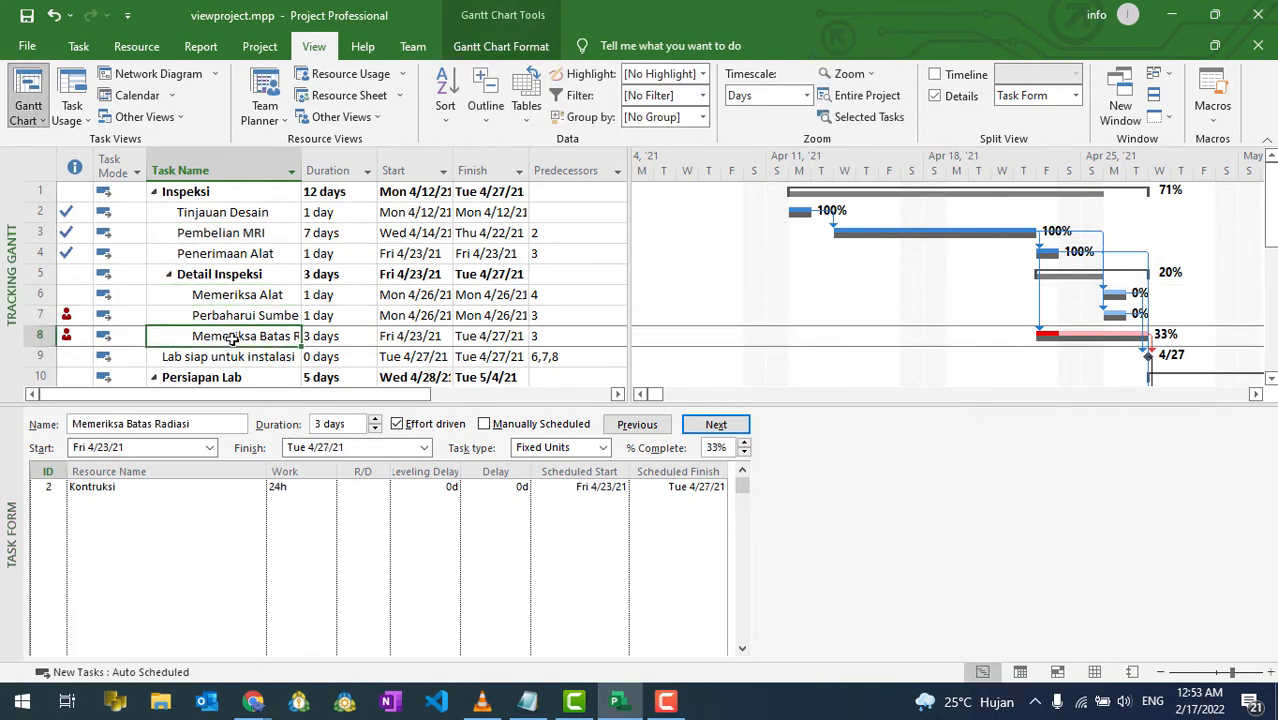
- Compare the Task Form's Schedule details for tasks 6 to 8, Penerimaan Alat and Pembelian MRI
click(231, 317)
click(245, 298)
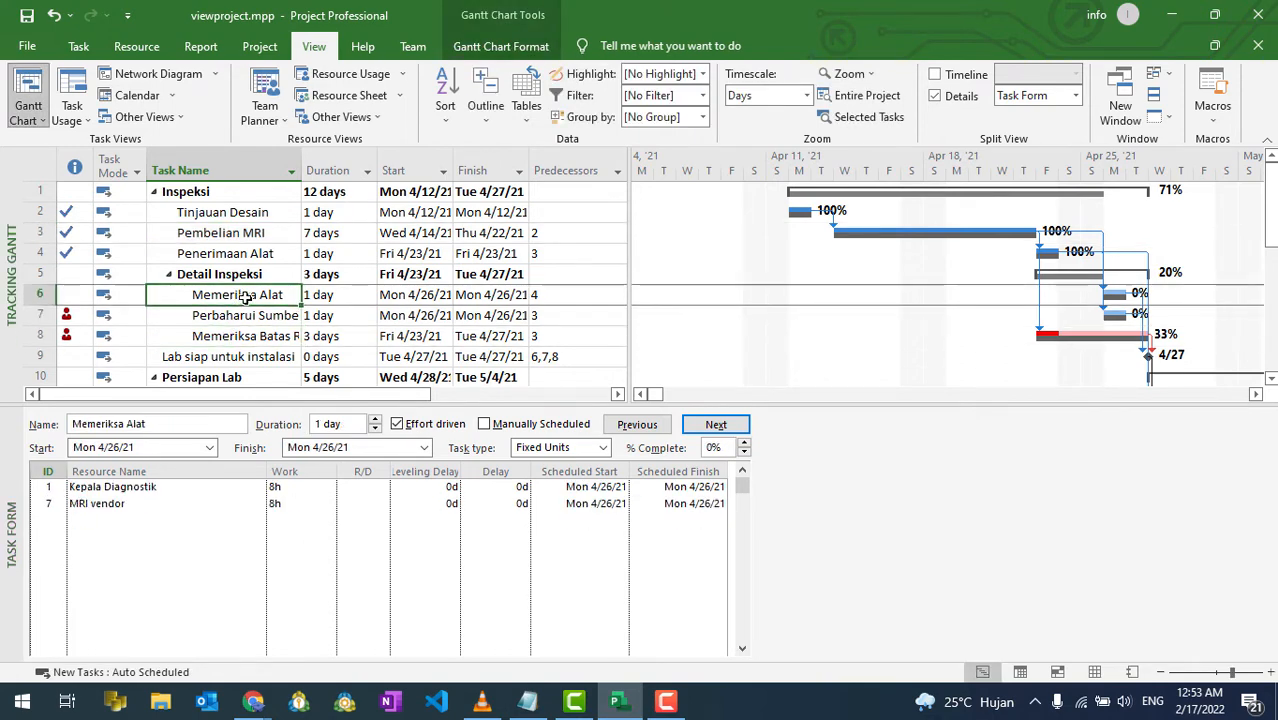
click(245, 315)
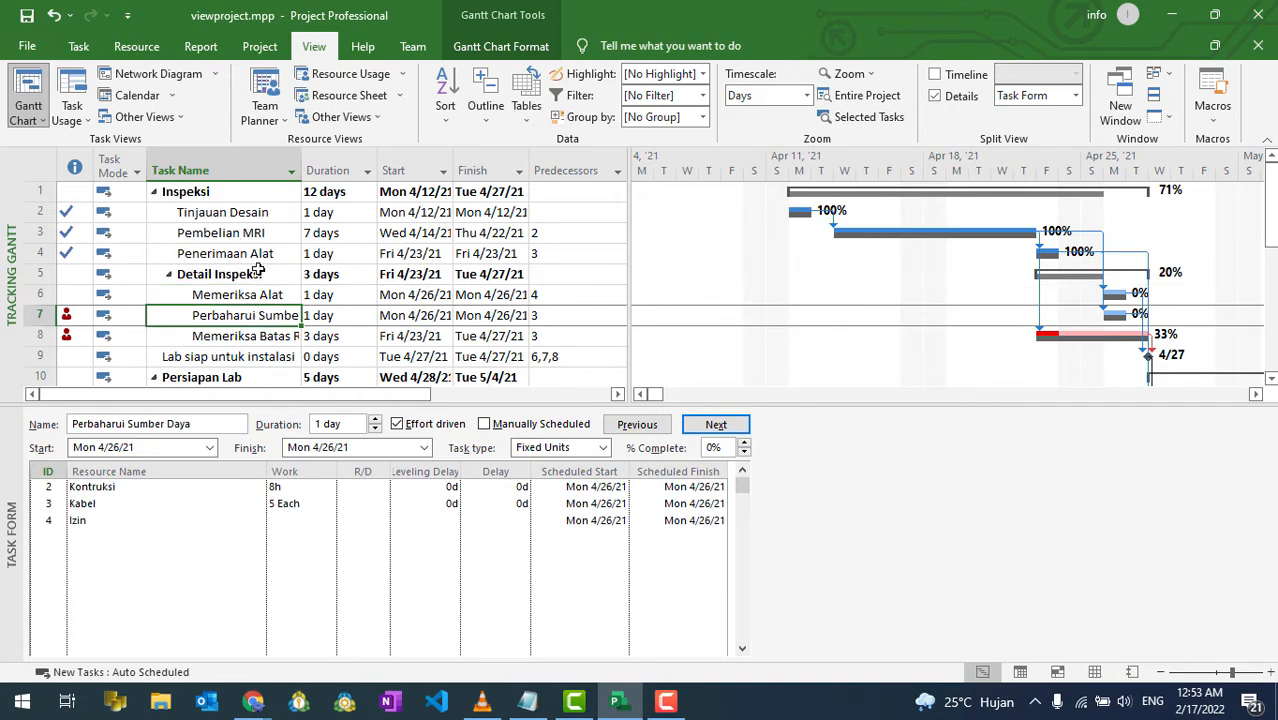
click(232, 340)
click(240, 318)
click(246, 298)
click(232, 255)
click(232, 230)
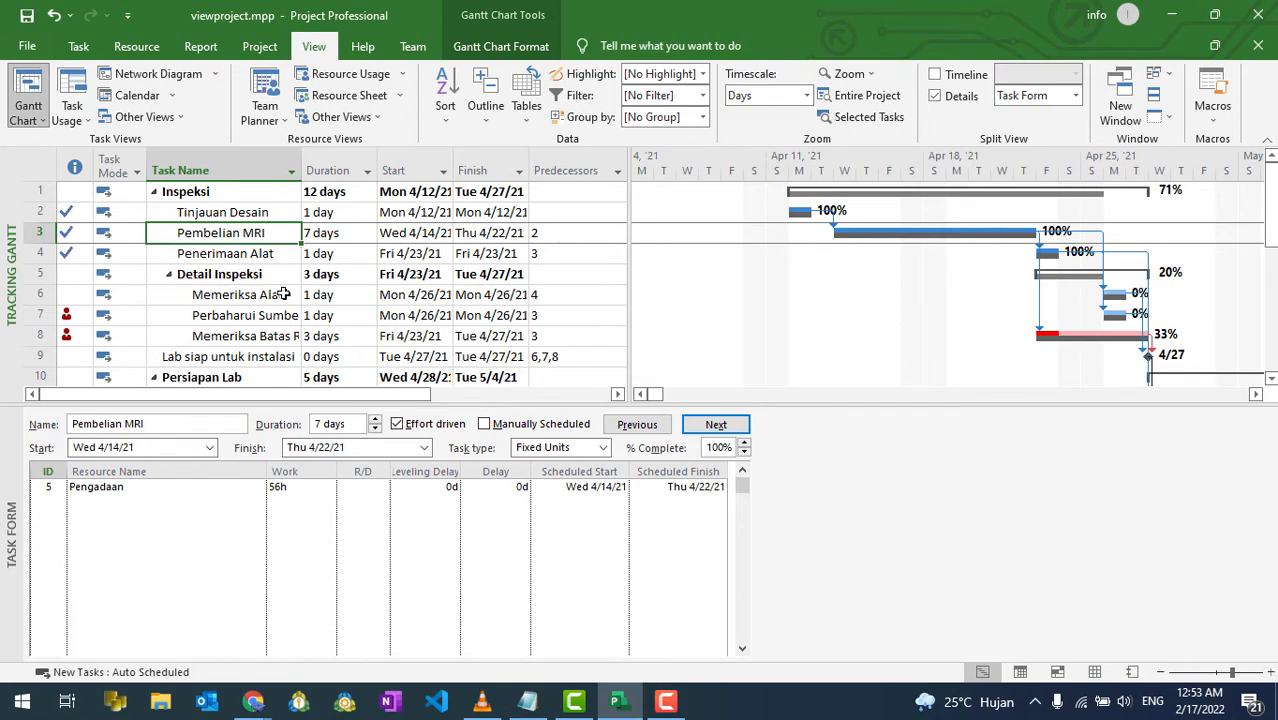
- Close the Task Form details pane and apply the Summary table to the Tracking Gantt
click(935, 97)
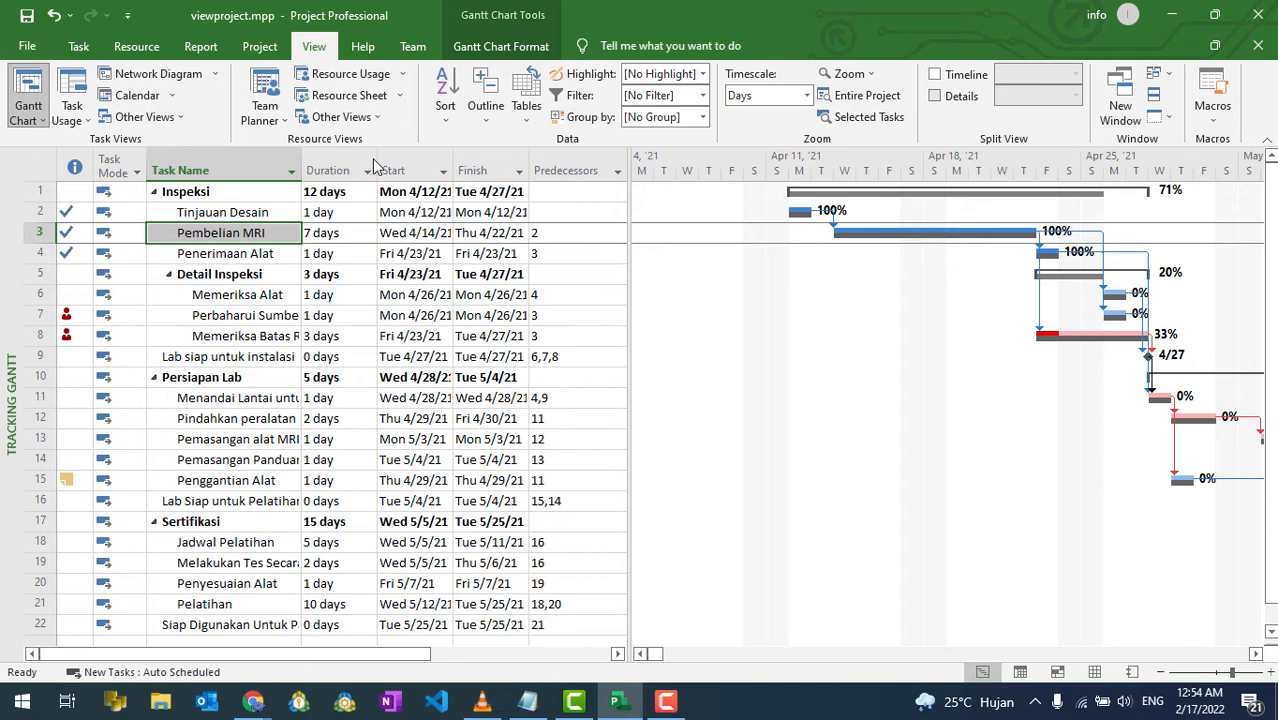
click(520, 120)
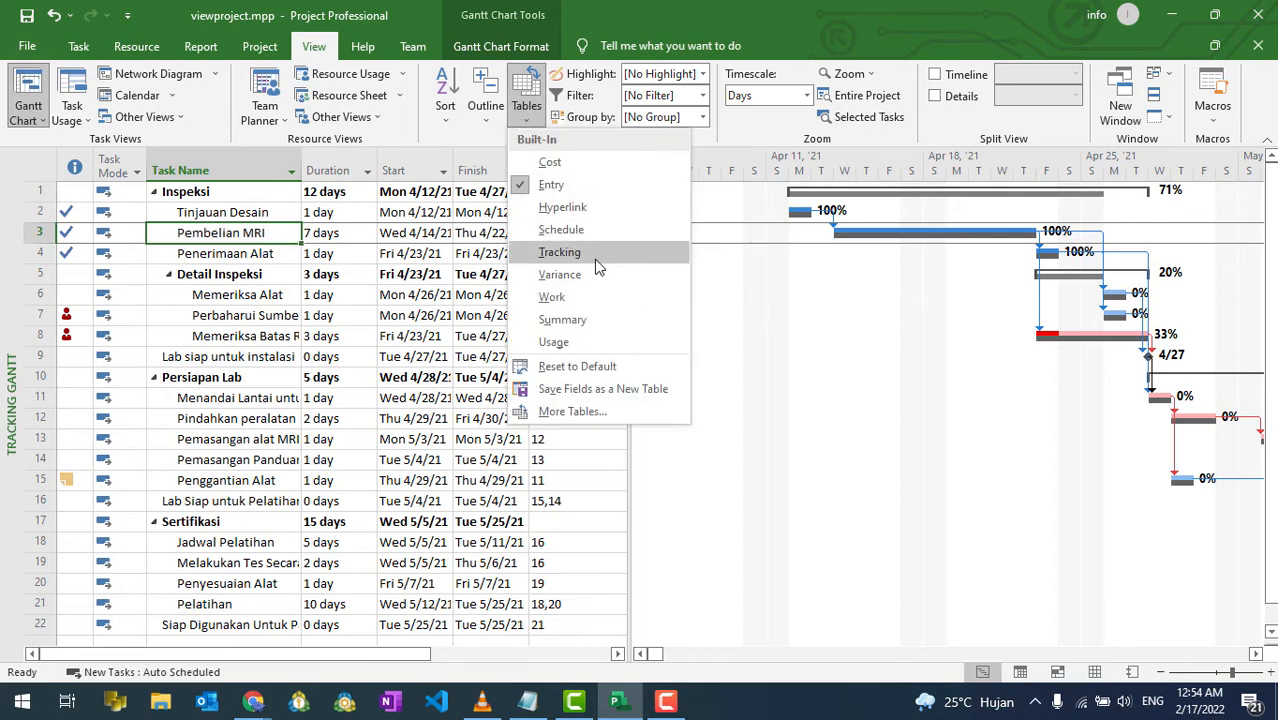
click(589, 322)
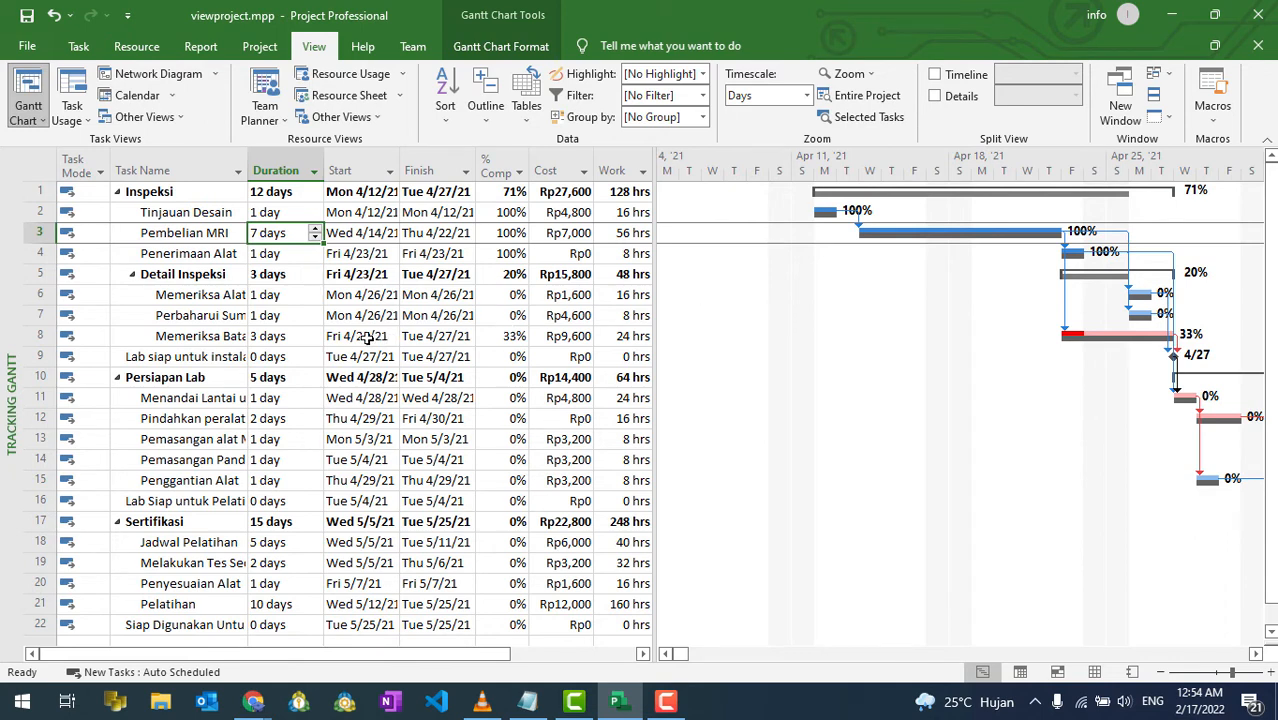
- Display the Variance table in the Tracking Gantt, followed by the Schedule table
click(530, 125)
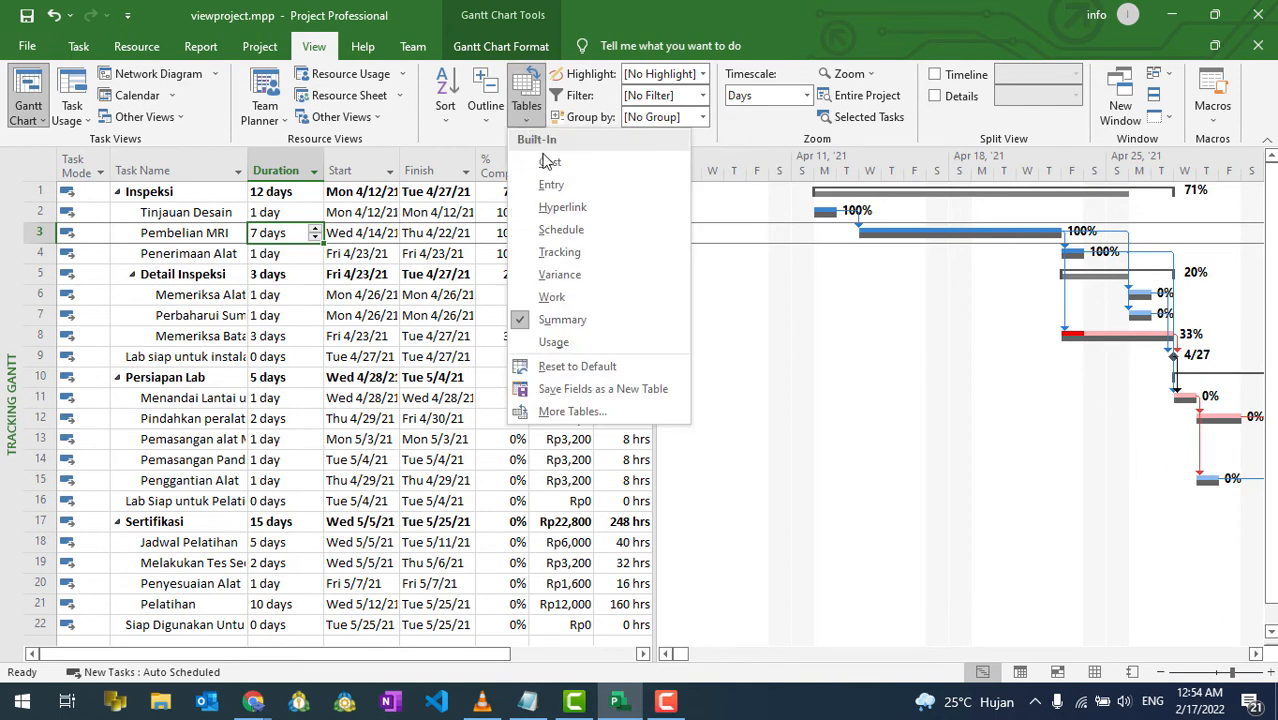
click(560, 274)
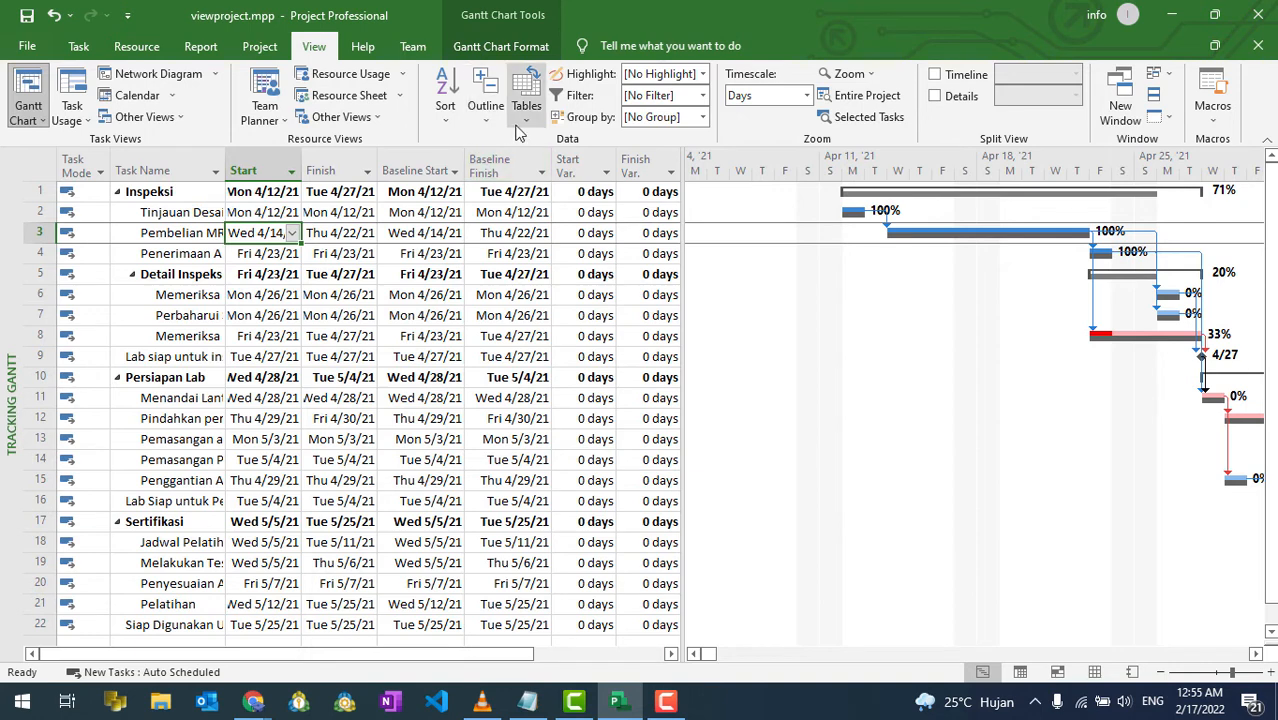
right_click(39, 163)
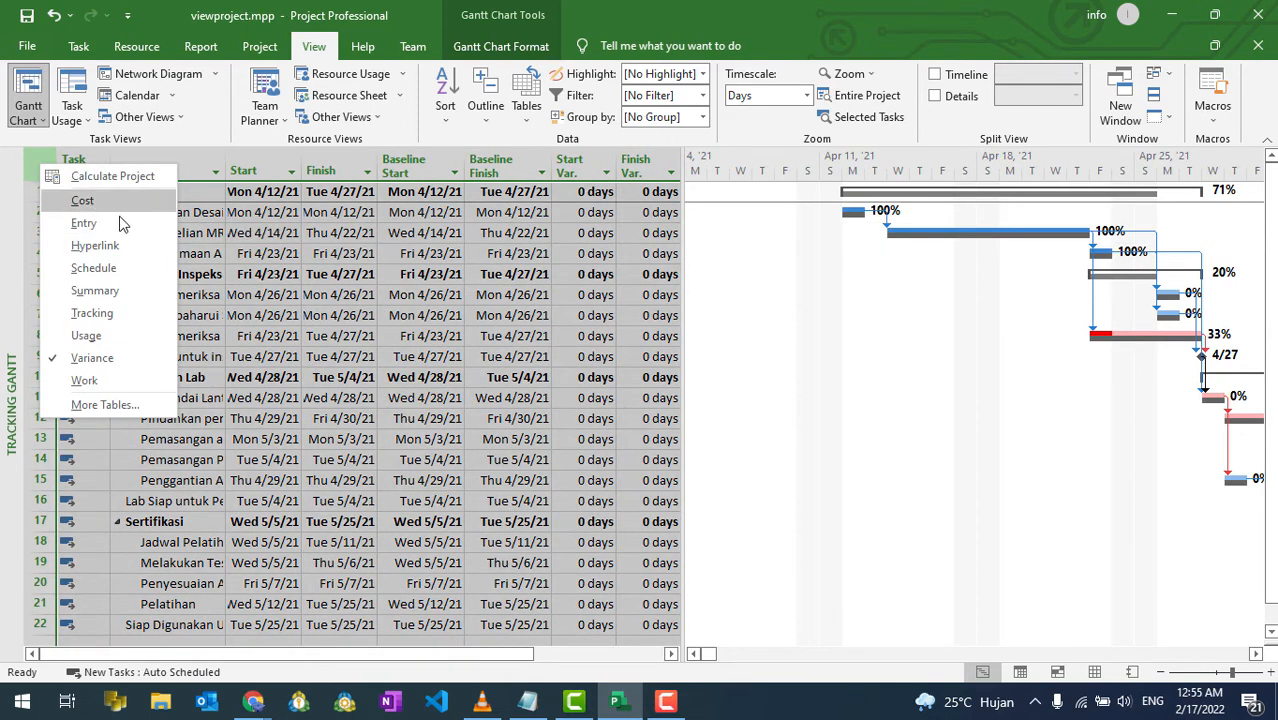
click(93, 268)
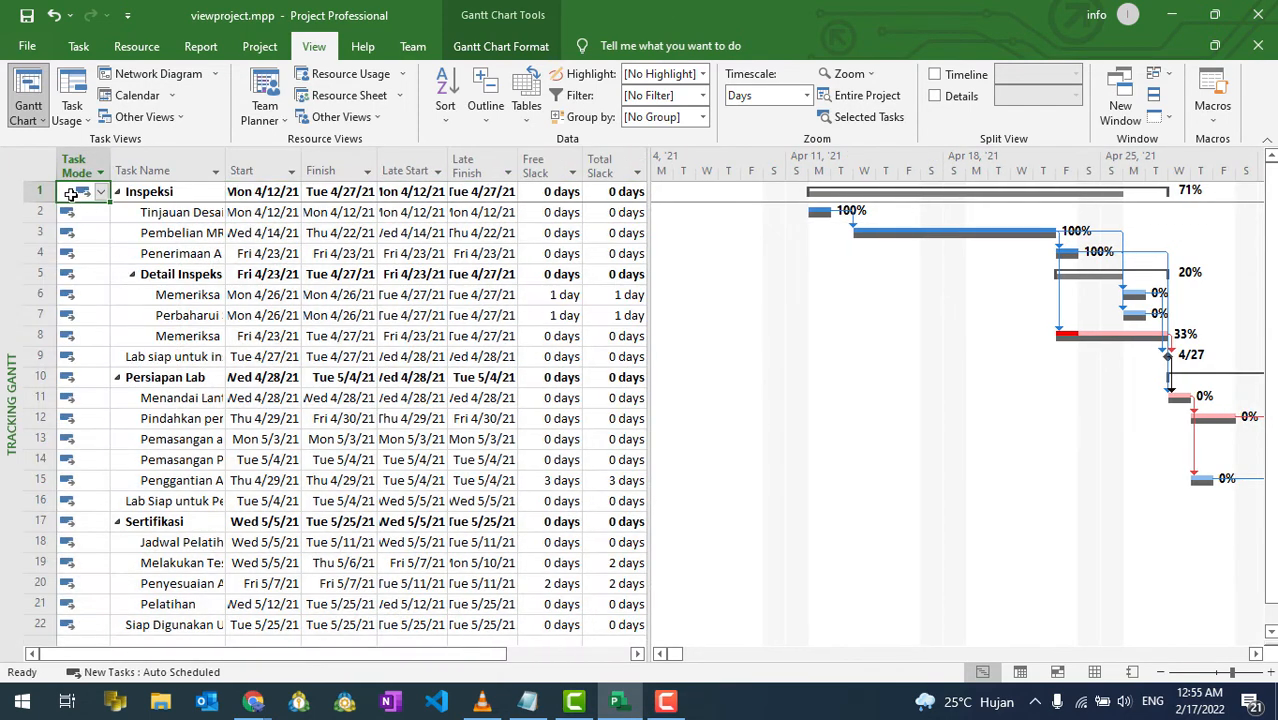
- Display the Summary table again, followed by the Tracking table, in the Tracking Gantt
right_click(40, 165)
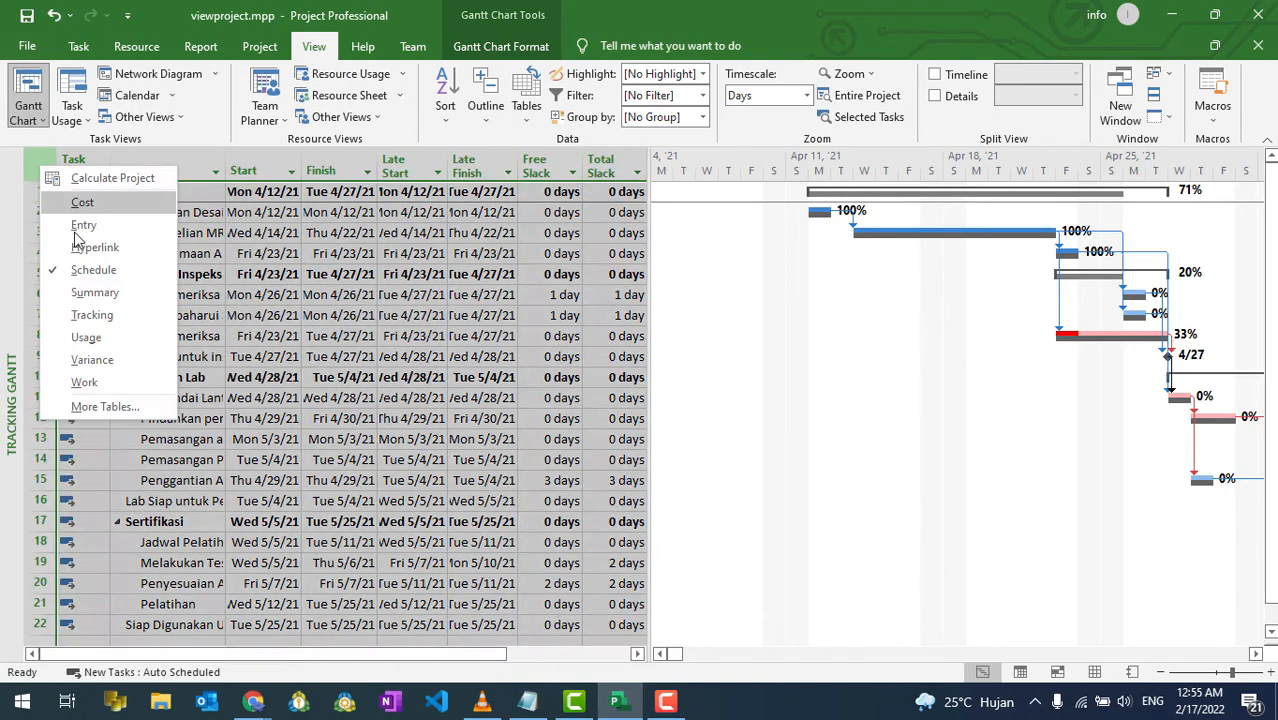
click(94, 292)
right_click(41, 172)
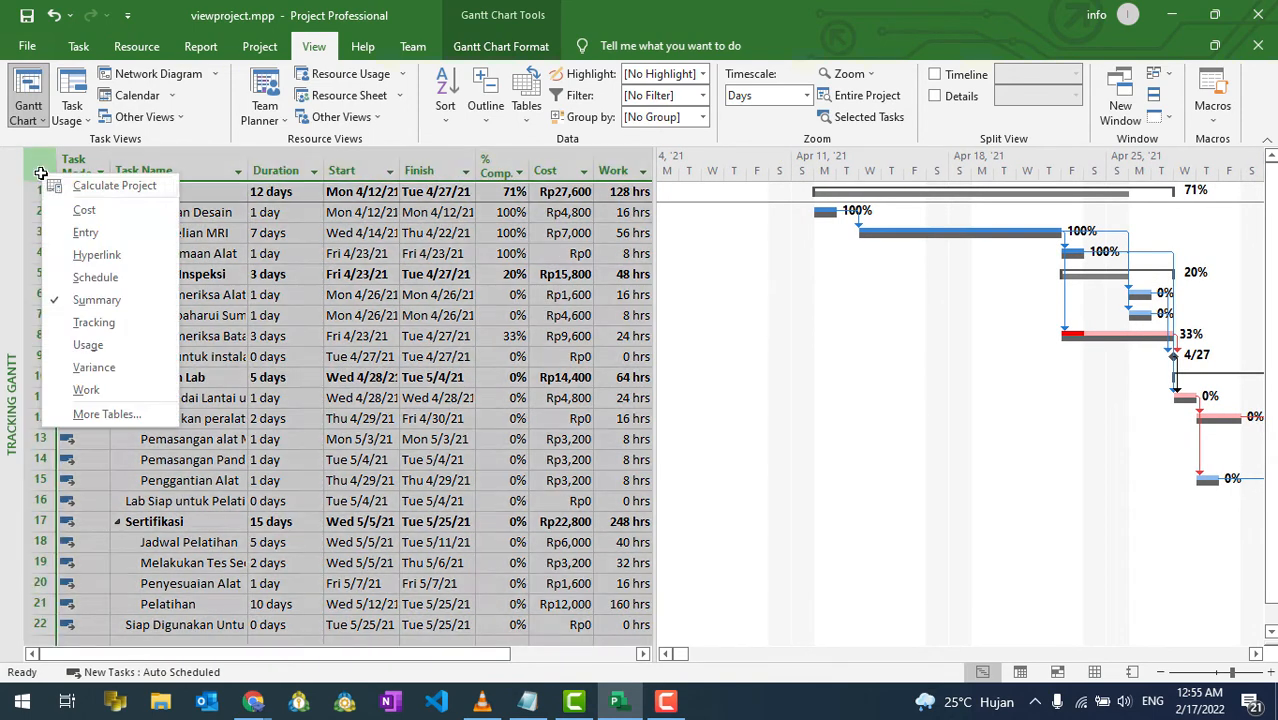
click(62, 316)
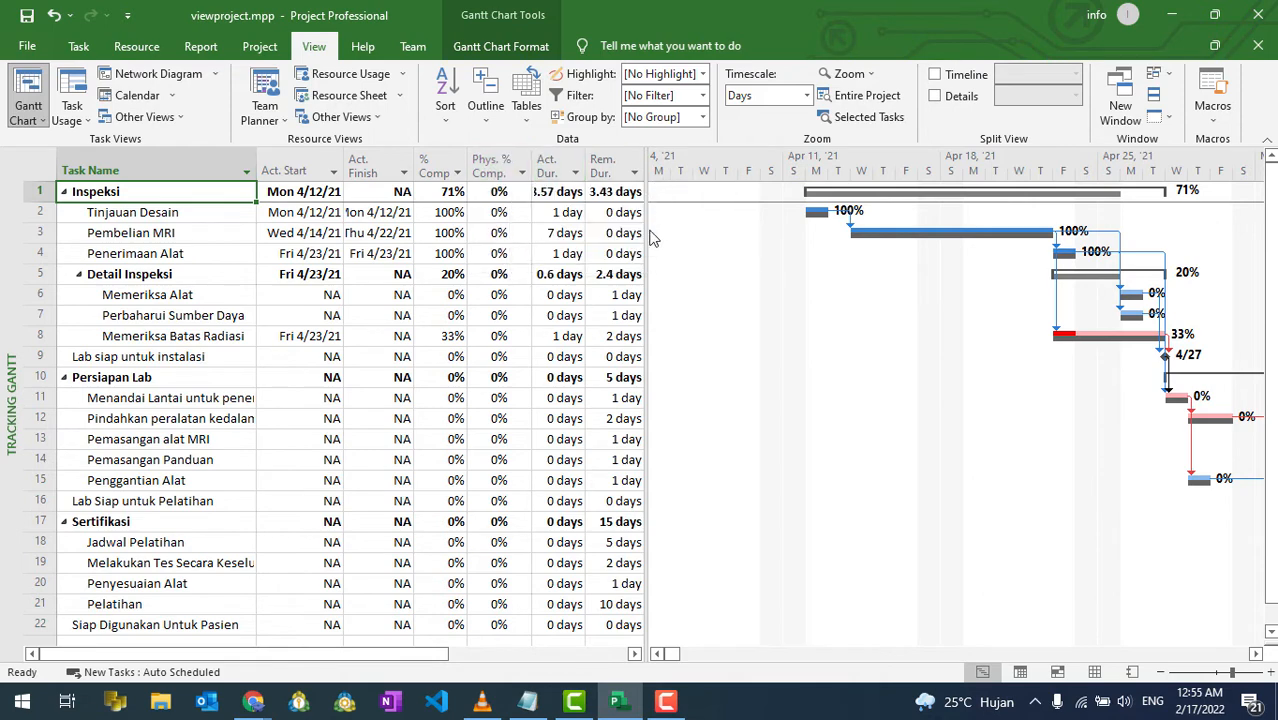
- Widen the table area beside the Gantt bars to show every Tracking column up to Add New Column
drag(648, 244, 826, 260)
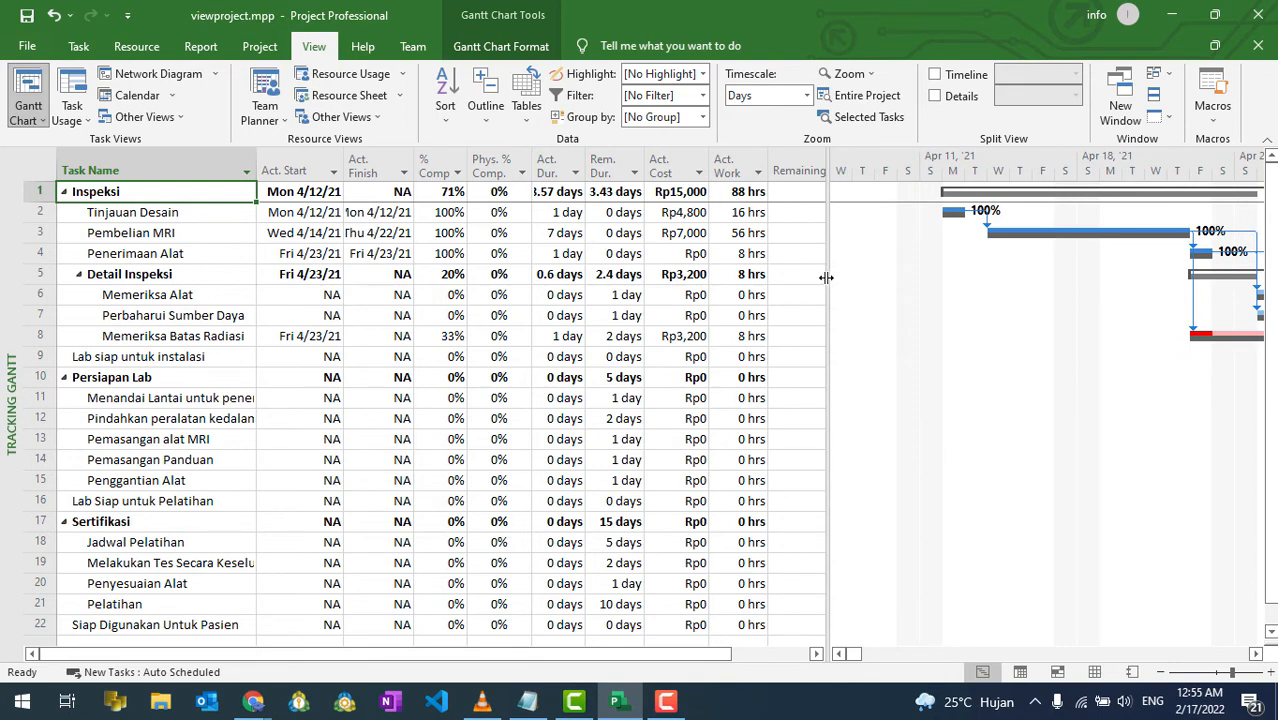
drag(826, 277, 938, 278)
click(912, 191)
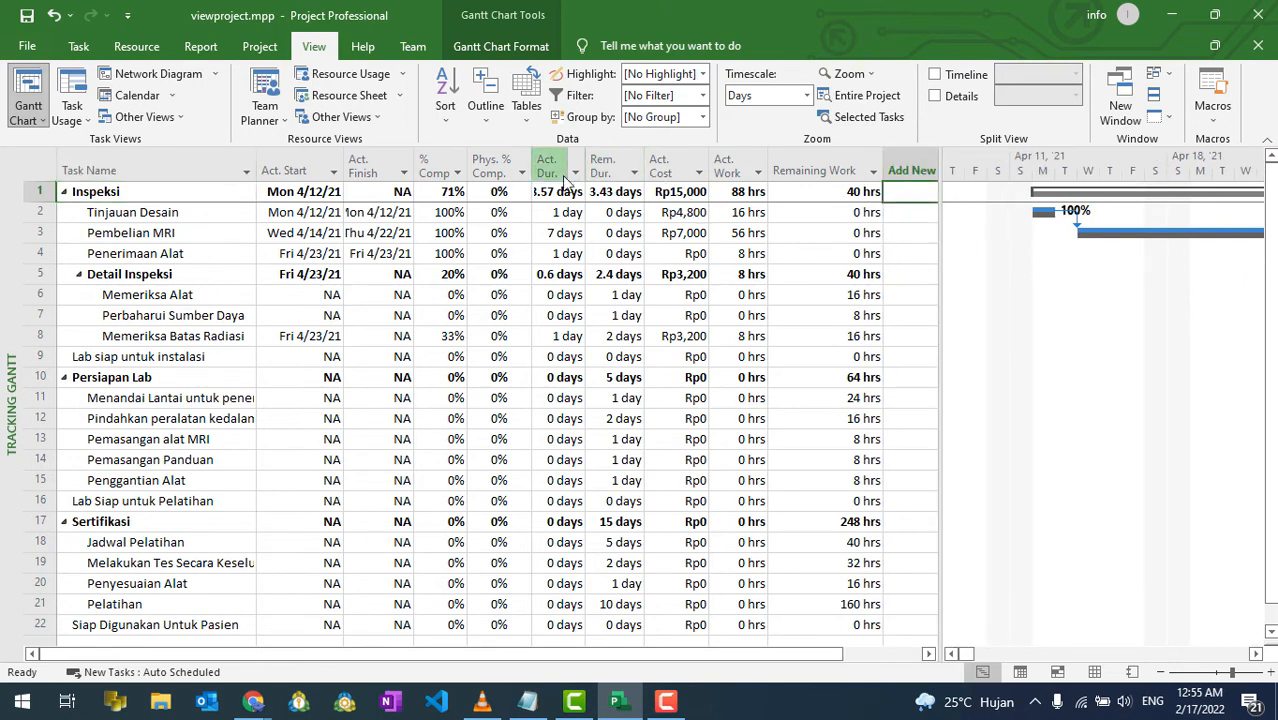
- Insert a % Work Complete column before the % Complete column in the Tracking table
click(437, 163)
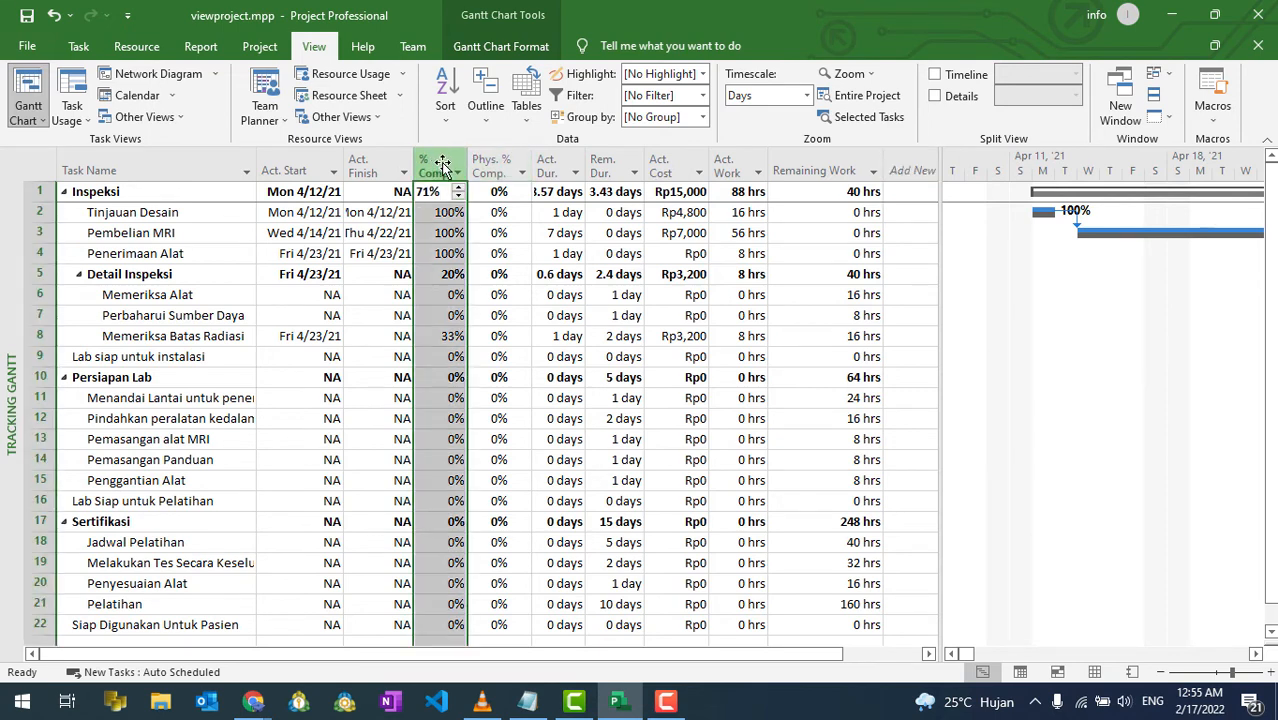
right_click(442, 163)
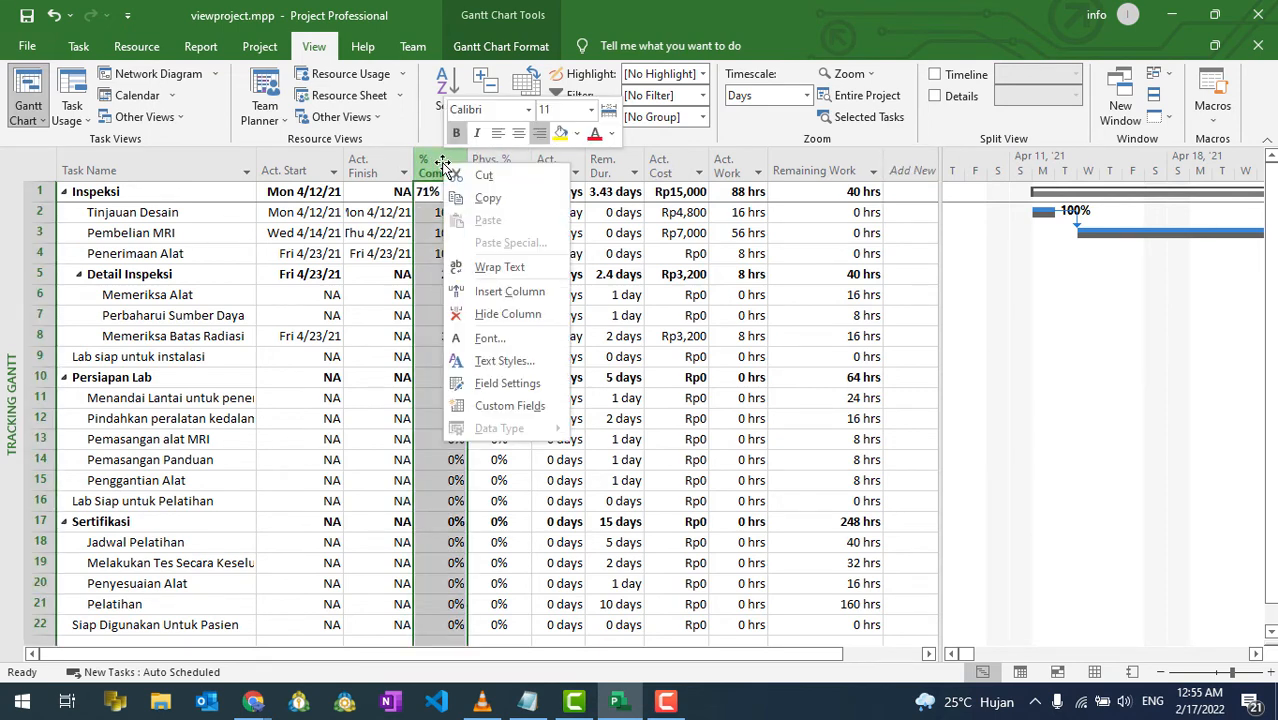
click(537, 297)
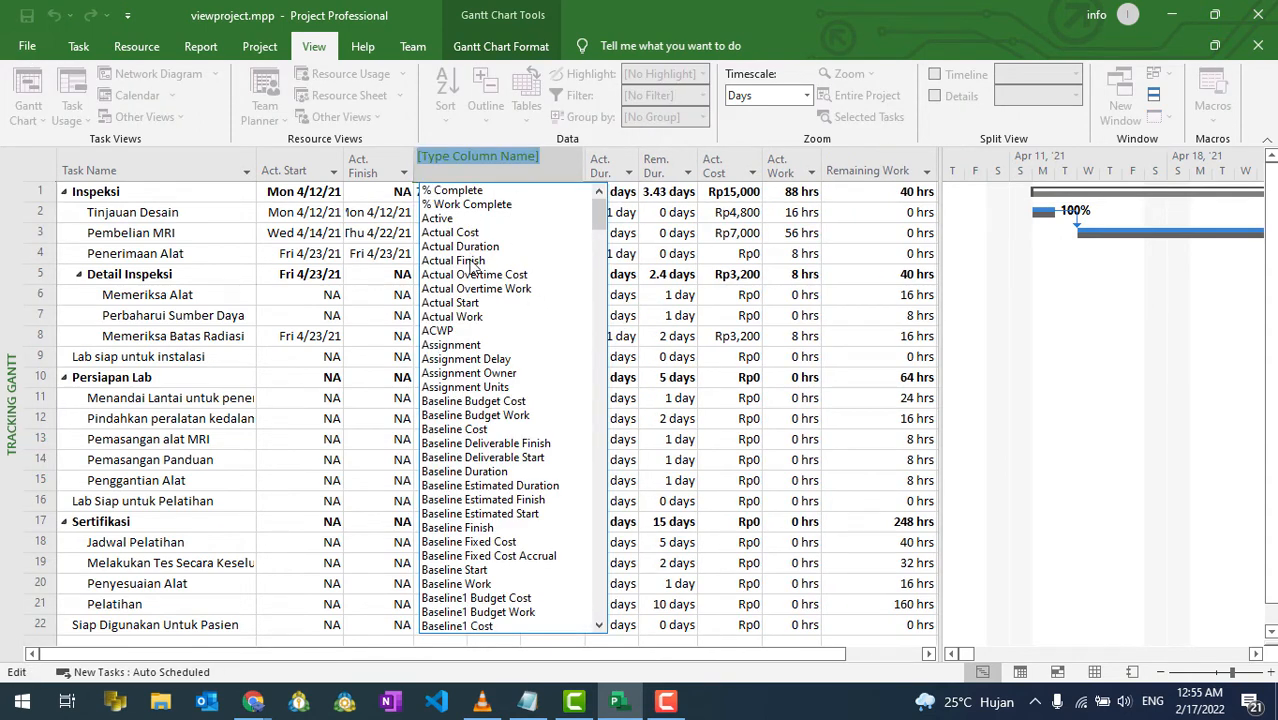
scroll(488, 482, down, 3)
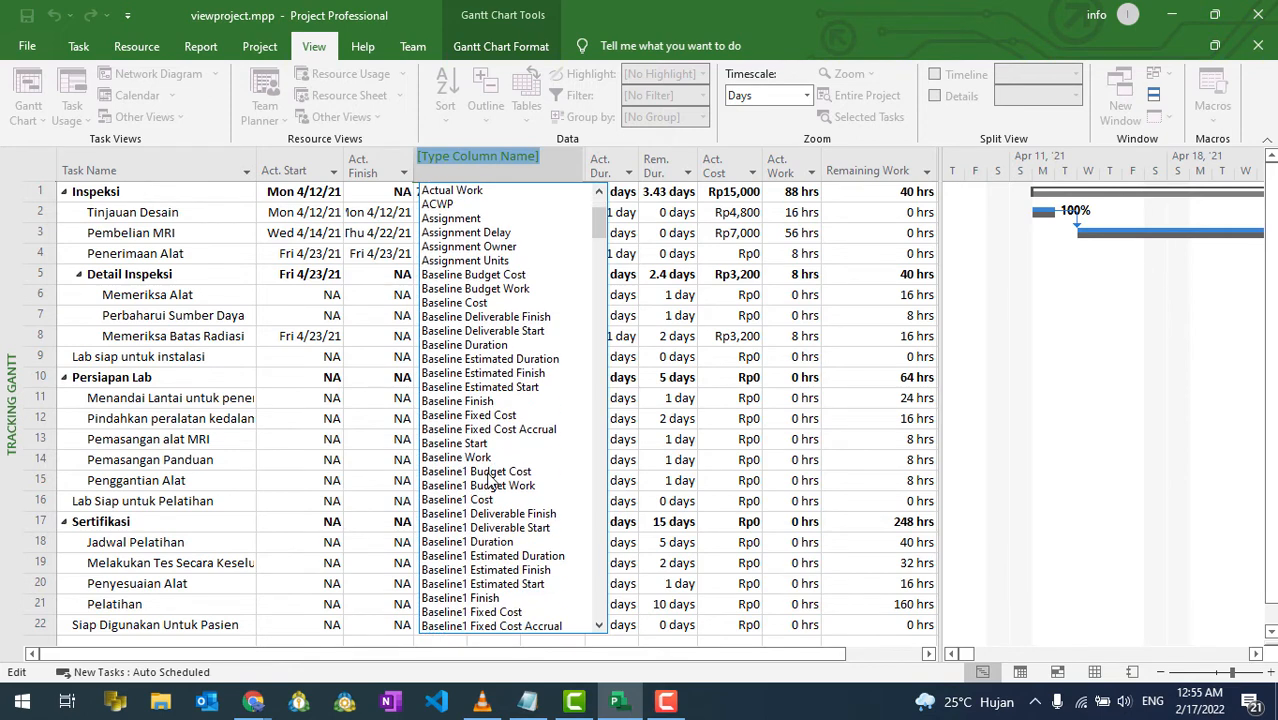
scroll(490, 480, up, 3)
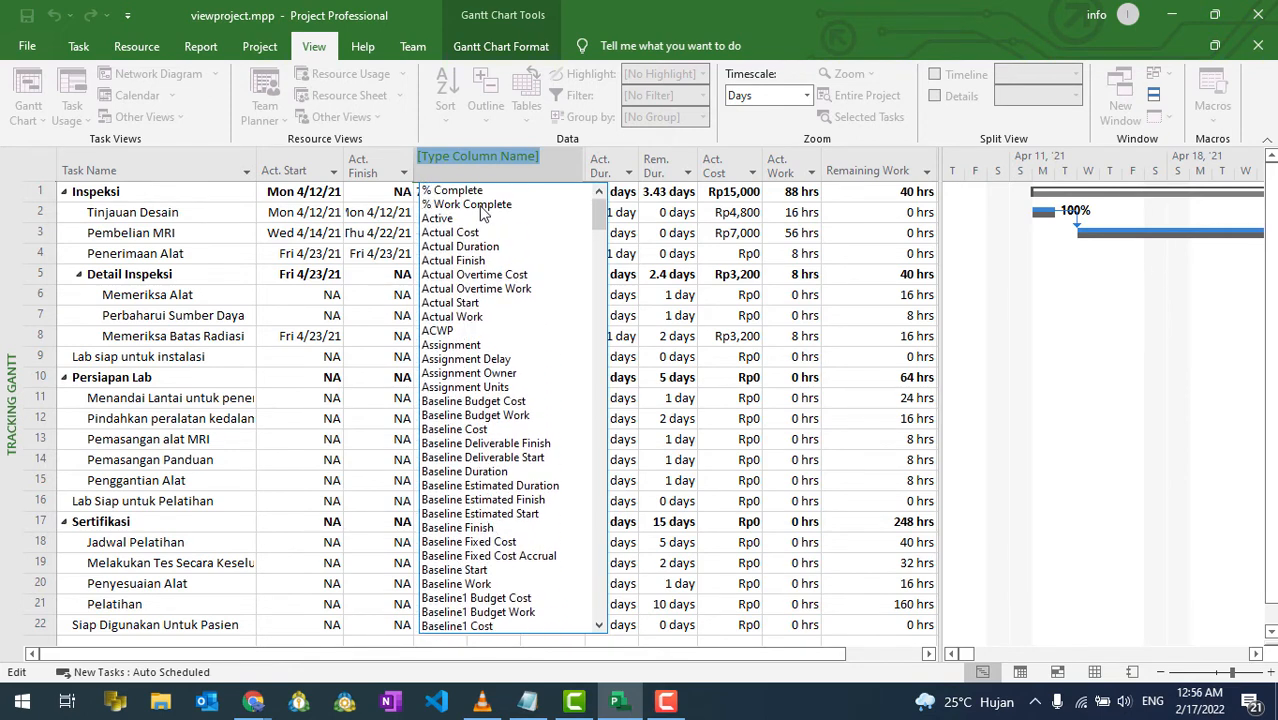
click(484, 205)
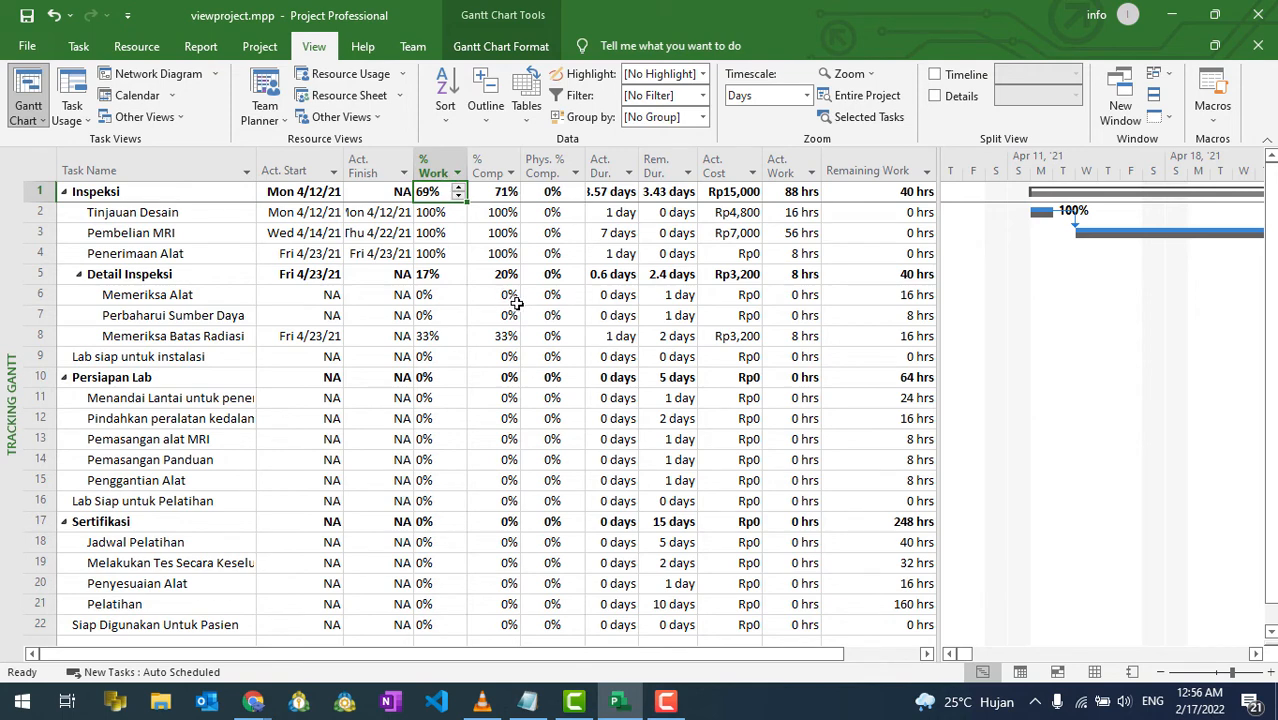
click(460, 300)
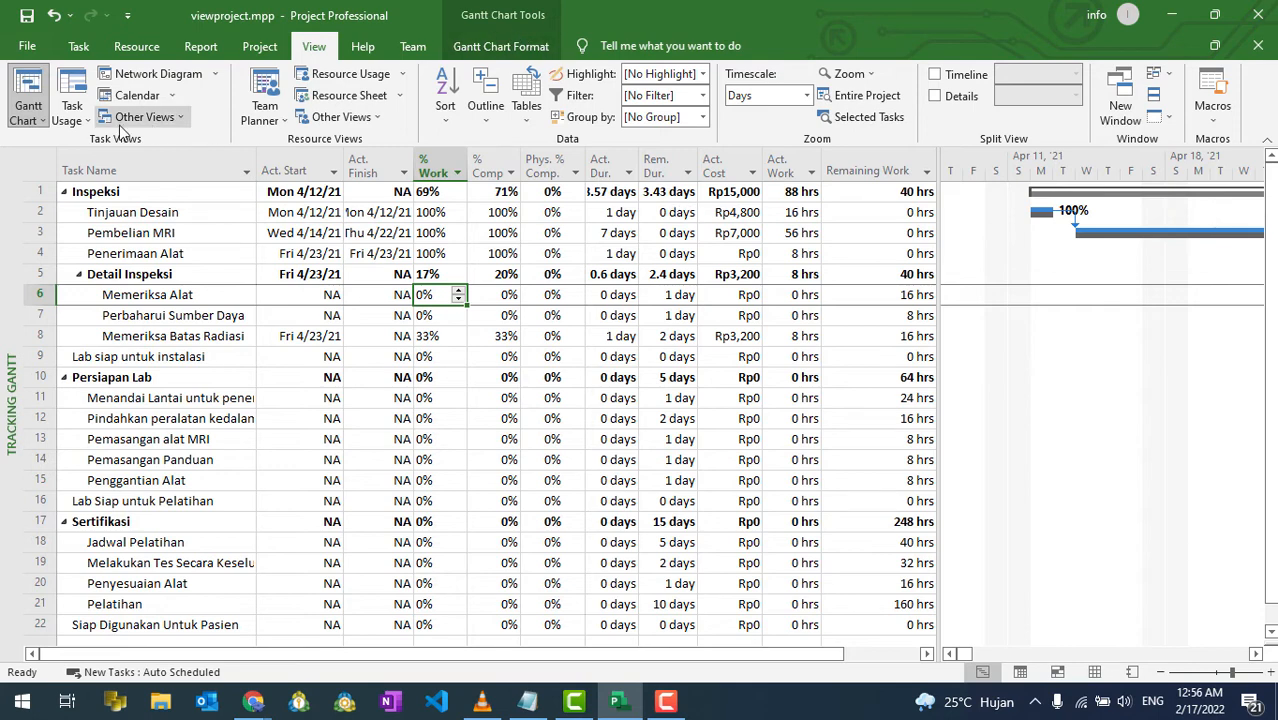
click(30, 118)
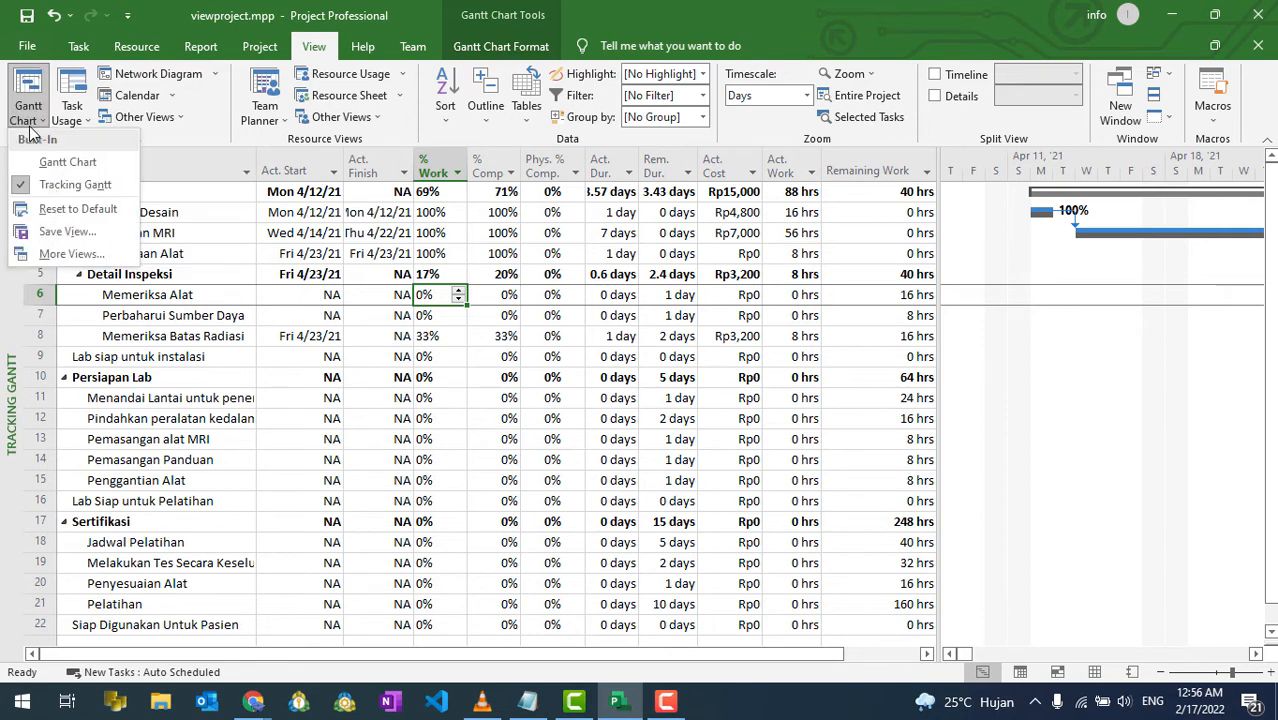
click(70, 120)
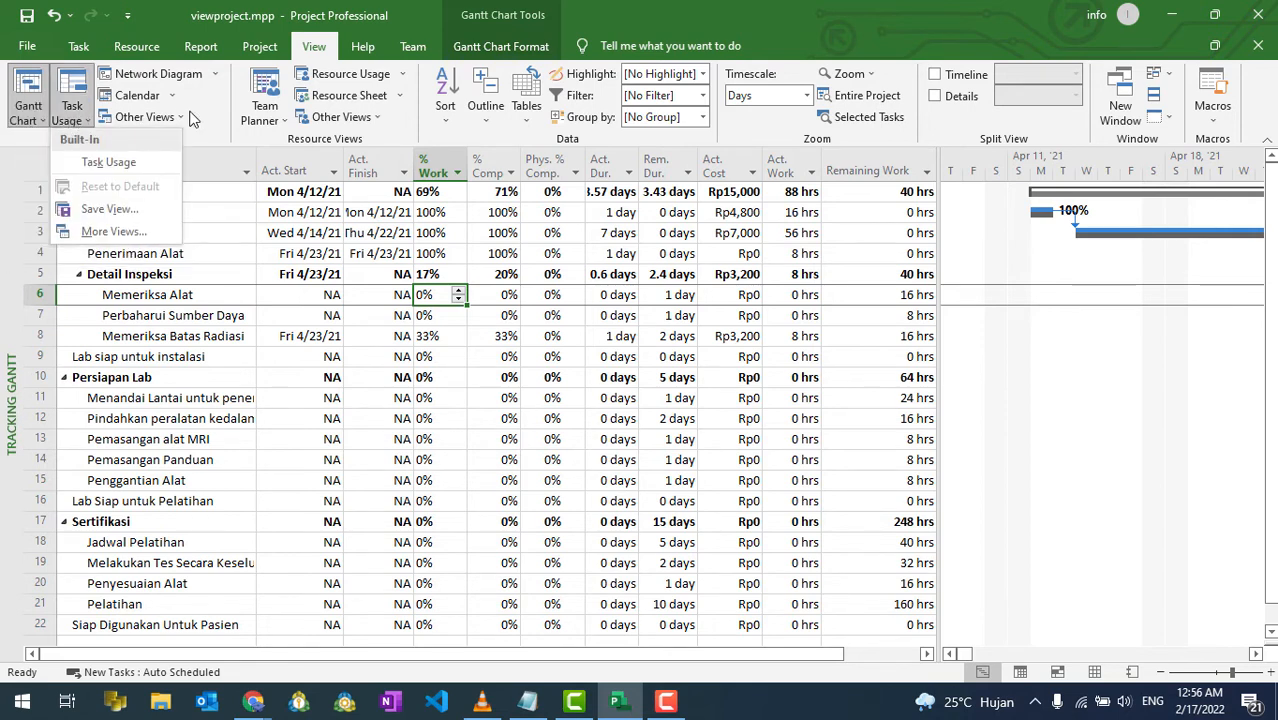
click(433, 130)
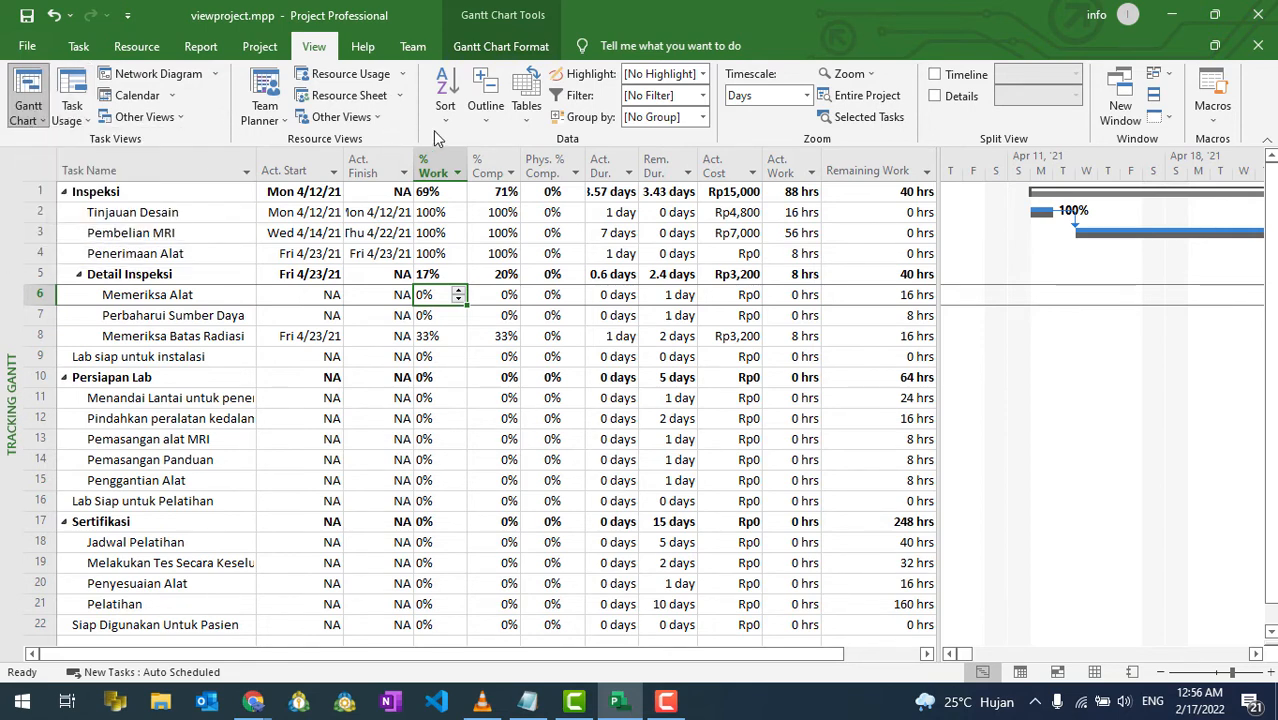
- Switch the project from the Tracking Gantt to the Network Diagram view
click(78, 47)
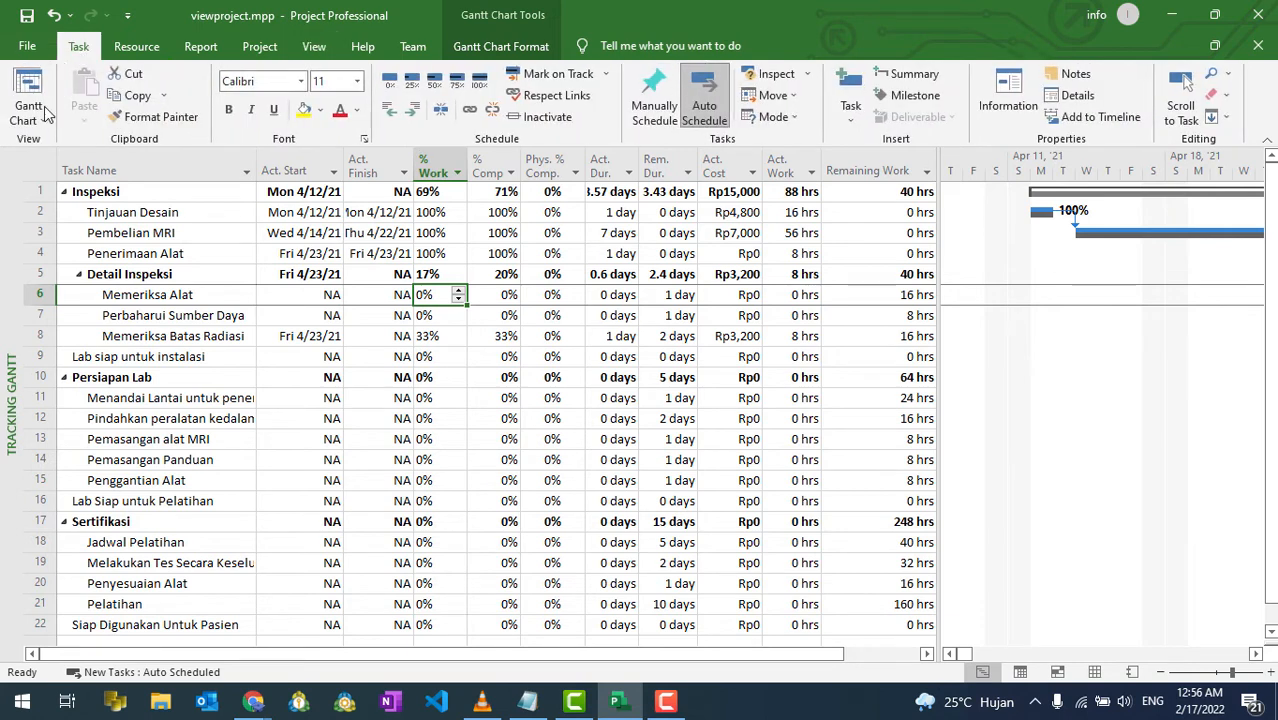
click(28, 116)
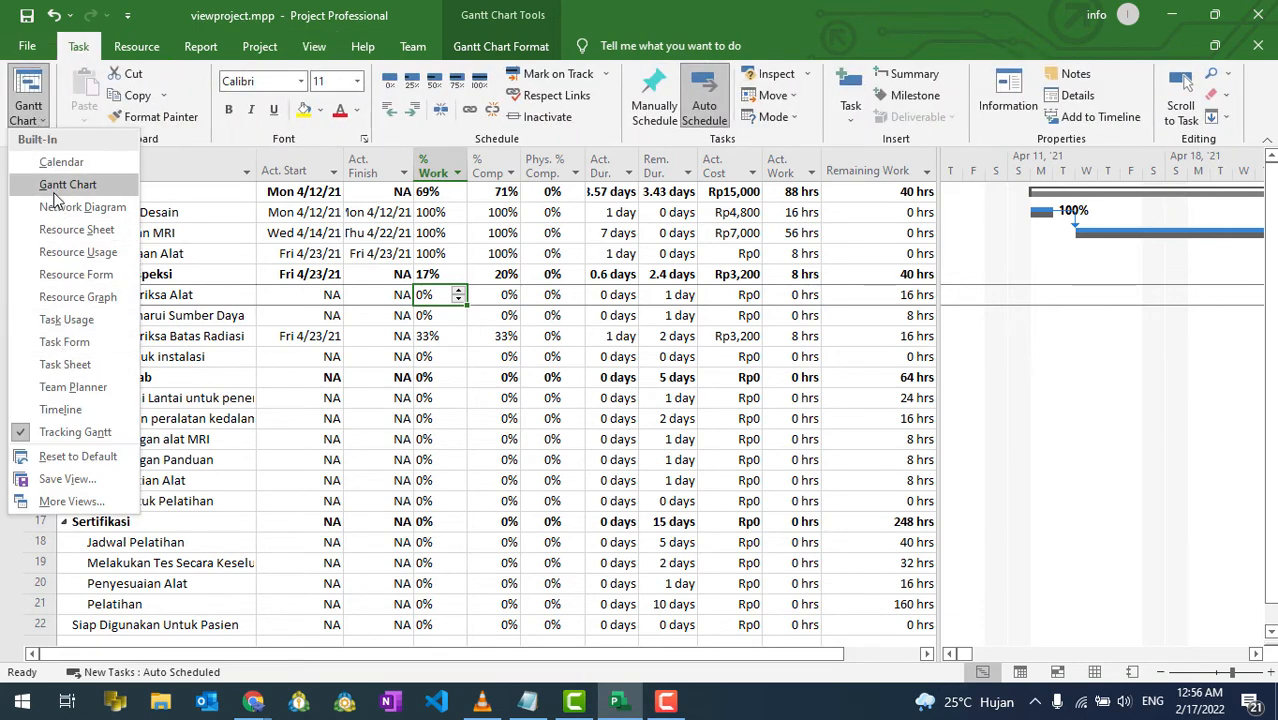
click(80, 207)
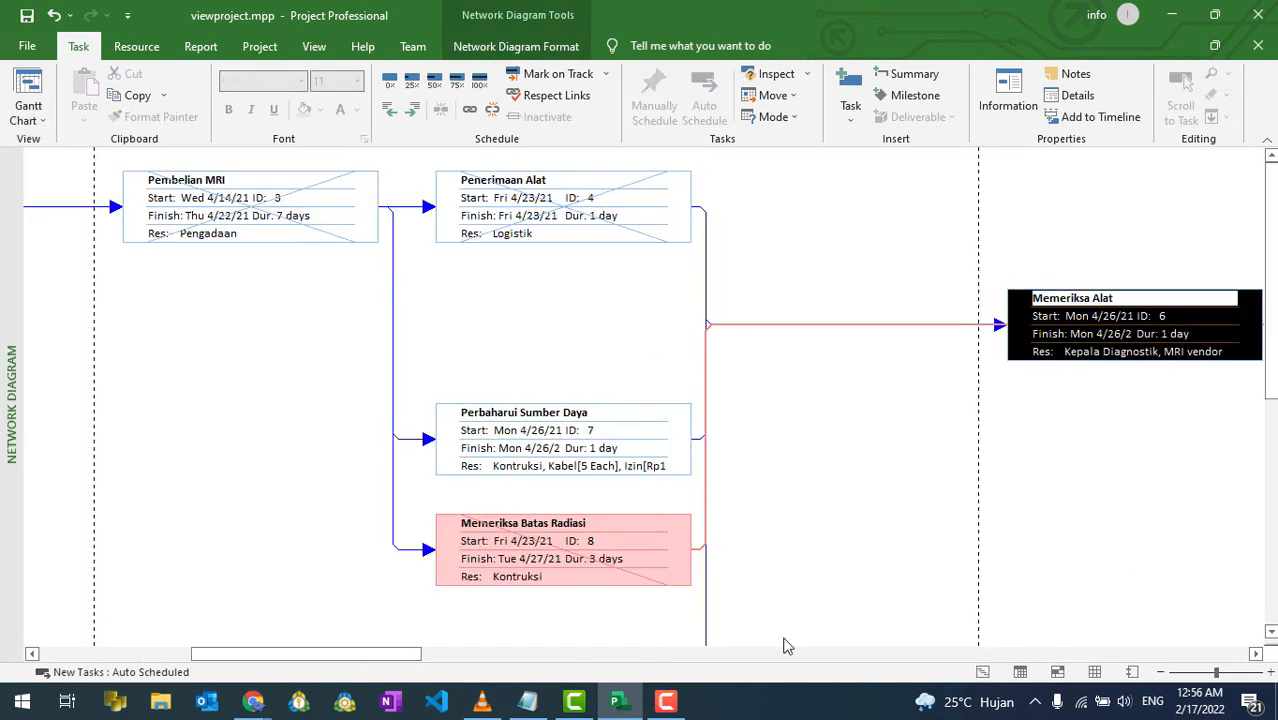
- Examine the Network Diagram's task boxes and dependency links across the Inspeksi, Persiapan Lab and Sertifikasi phases
drag(395, 655, 228, 657)
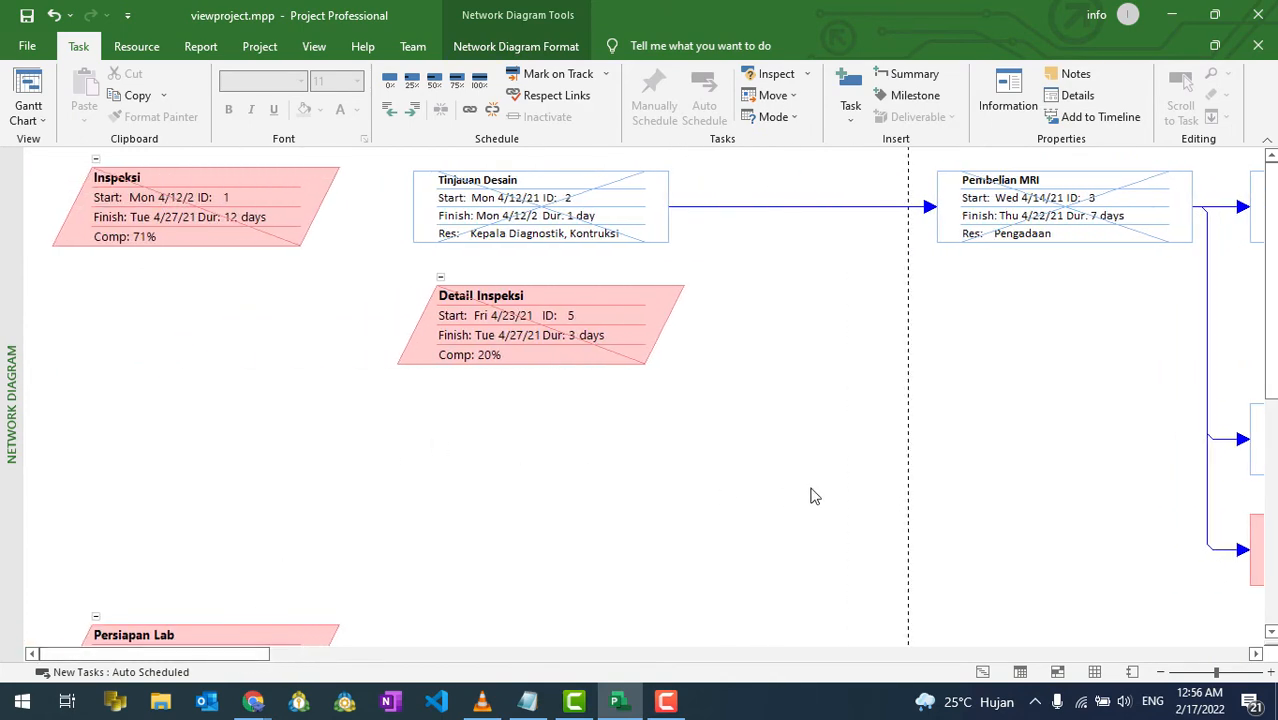
scroll(814, 496, down, 3)
scroll(814, 496, up, 3)
drag(205, 657, 570, 664)
scroll(563, 545, down, 3)
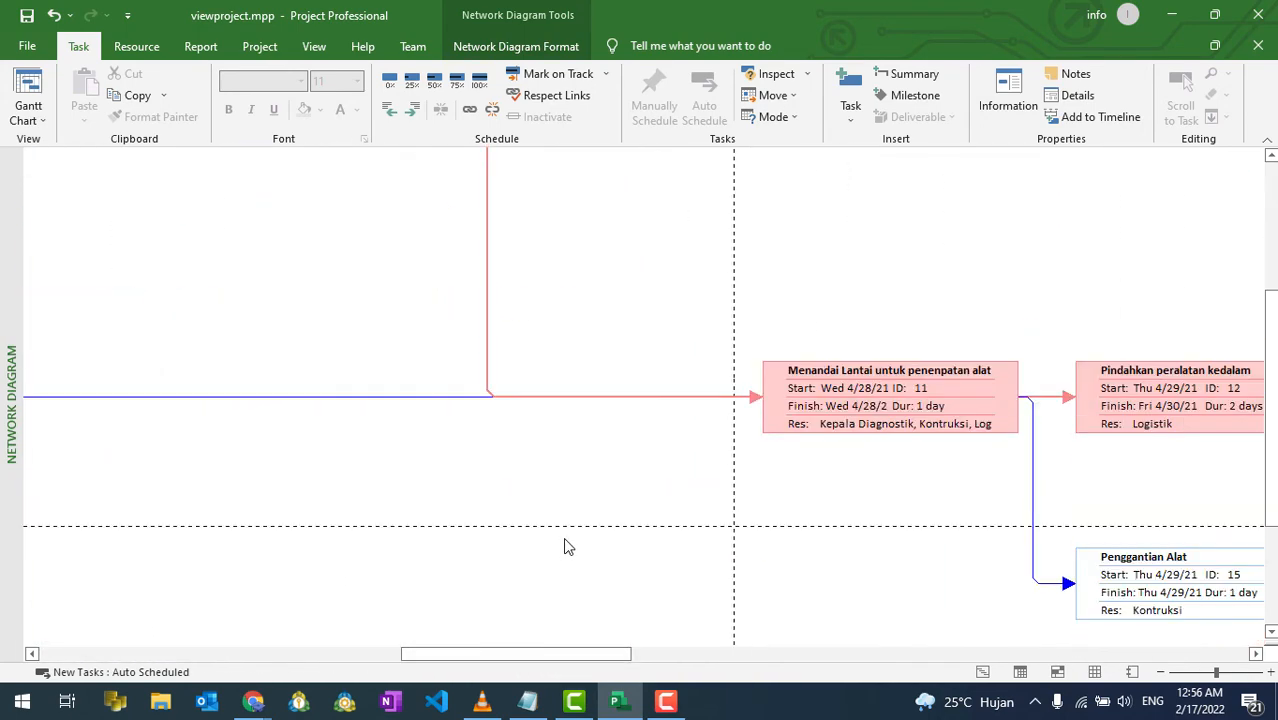
scroll(563, 546, up, 3)
scroll(655, 506, down, 3)
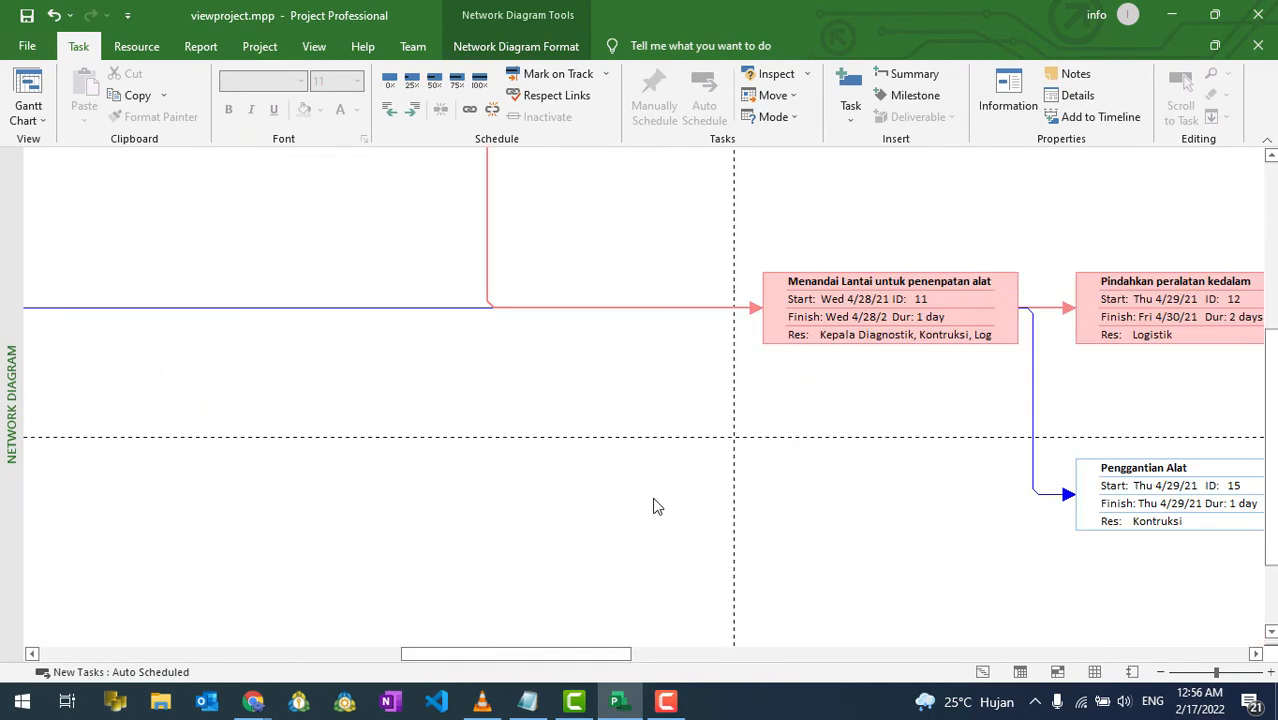
drag(618, 656, 180, 655)
- Switch the project to the Resource Sheet view to list all its resources
click(33, 122)
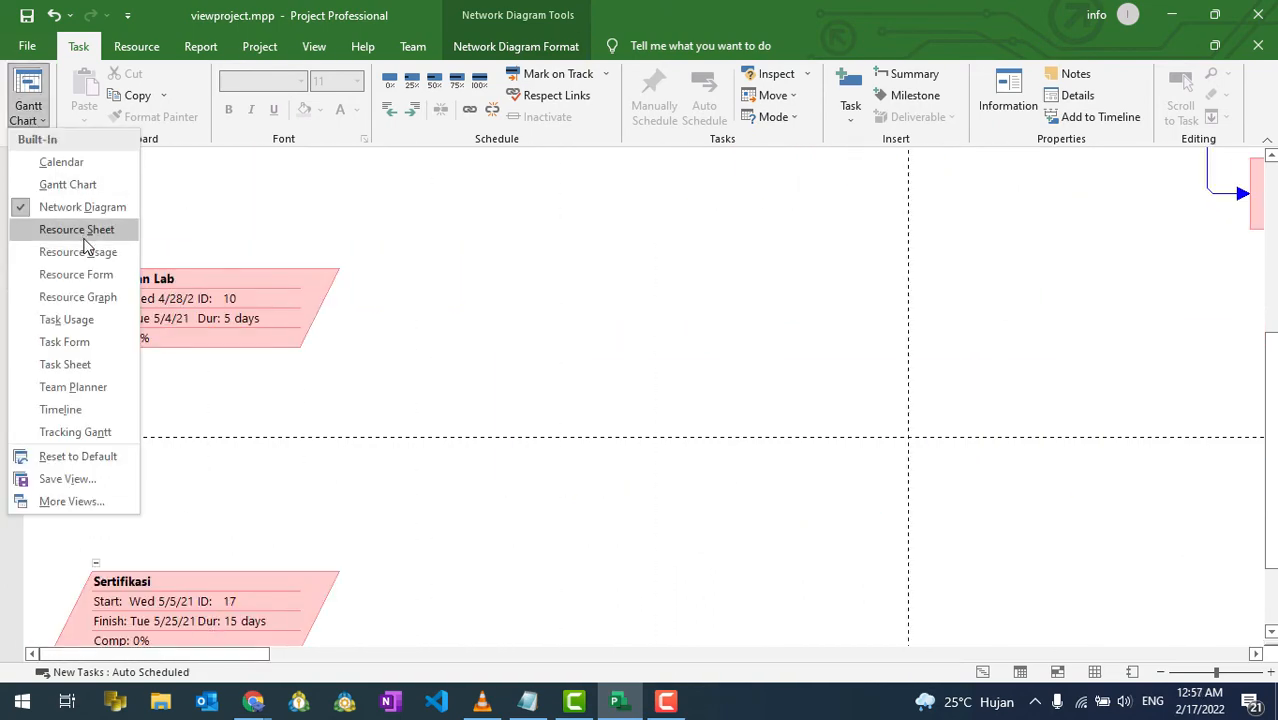
click(90, 238)
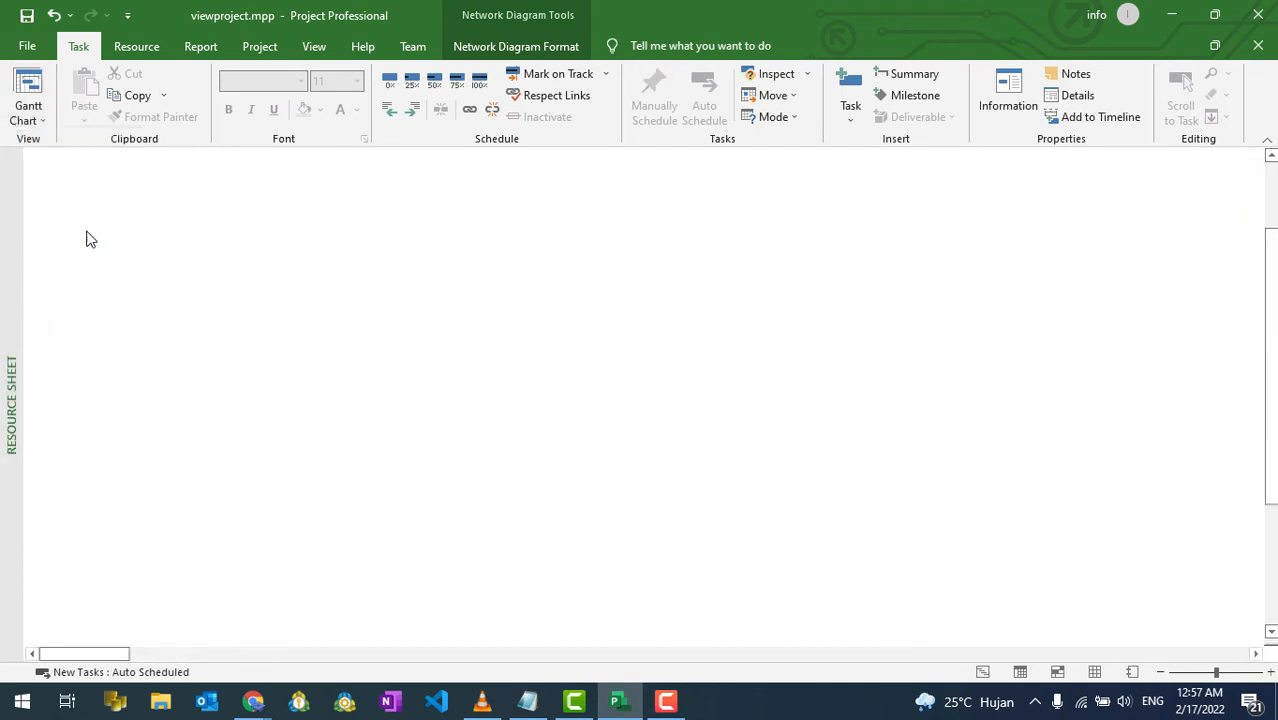
click(29, 113)
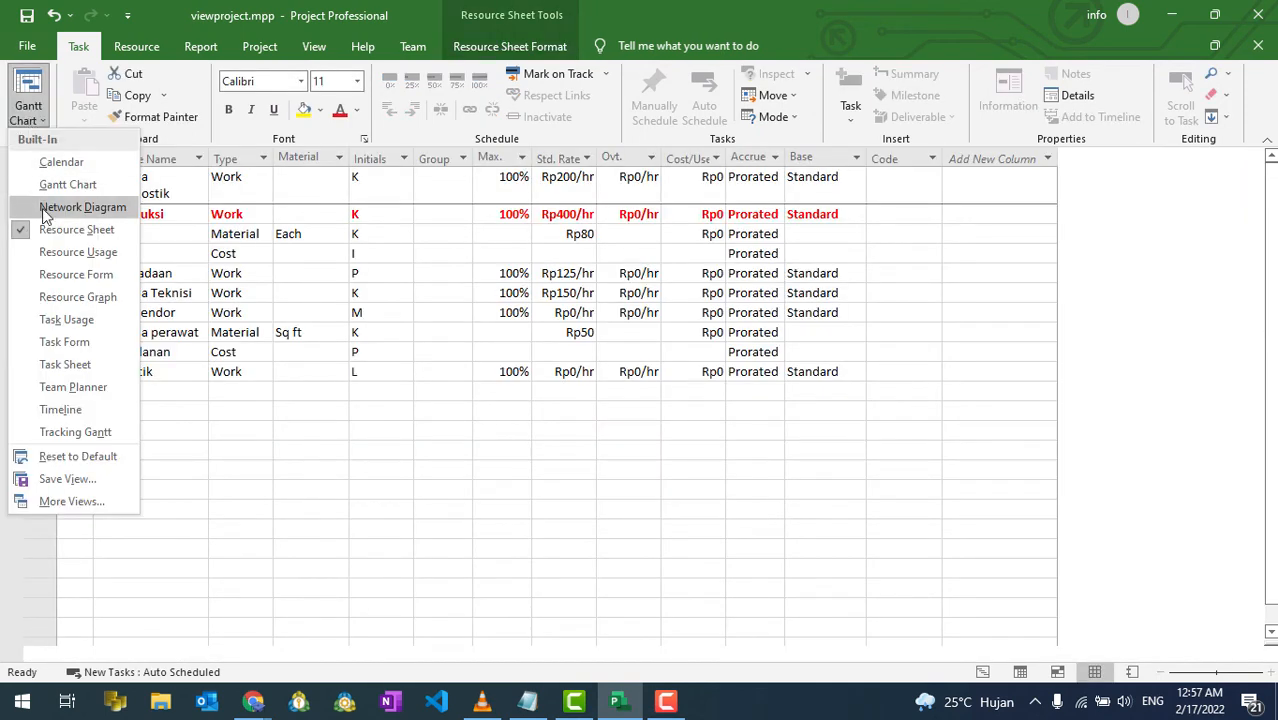
click(1140, 444)
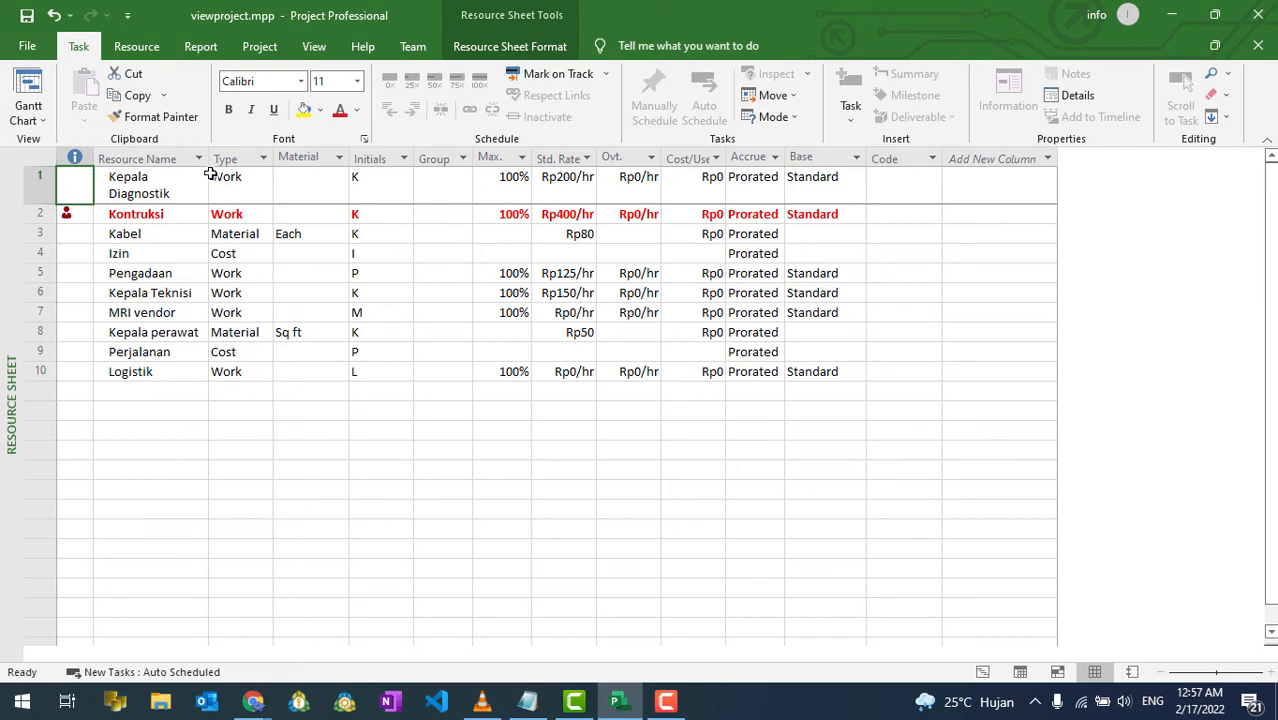
- Switch the project to the Resource Usage view and bring the Kepala Diagnostik resource's scheduled work into the timescale
click(29, 113)
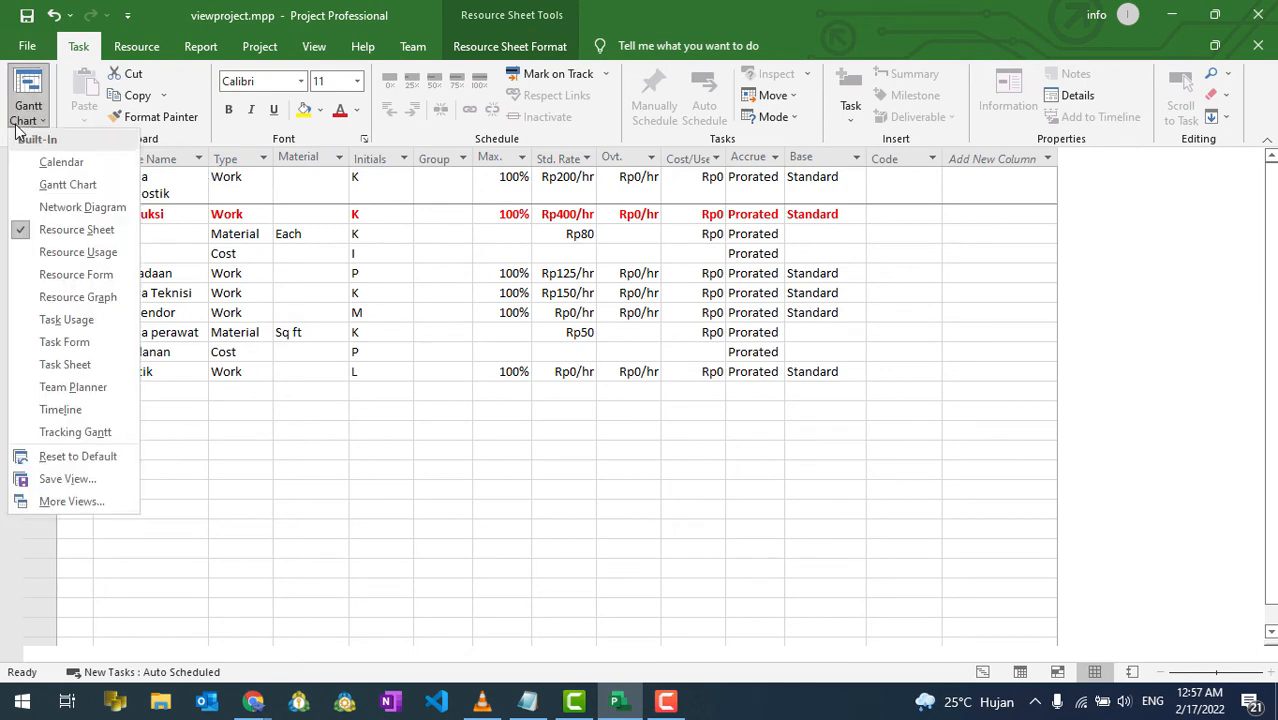
click(64, 252)
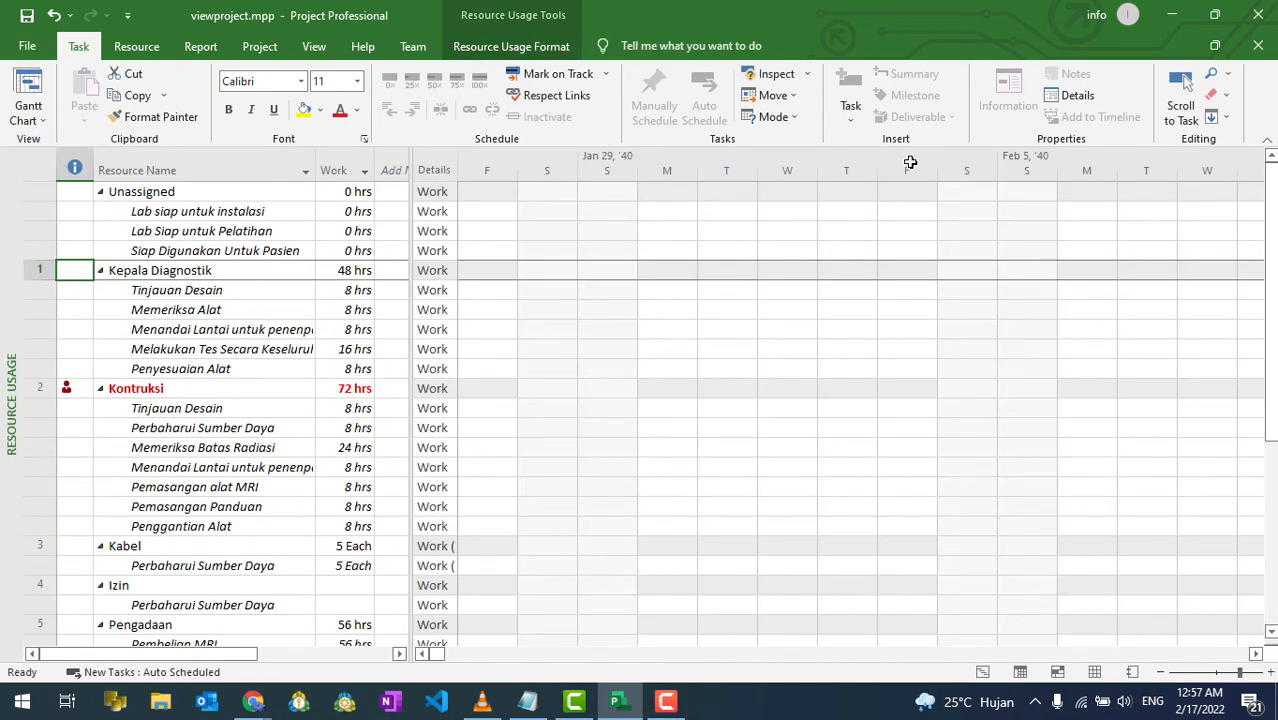
click(1181, 110)
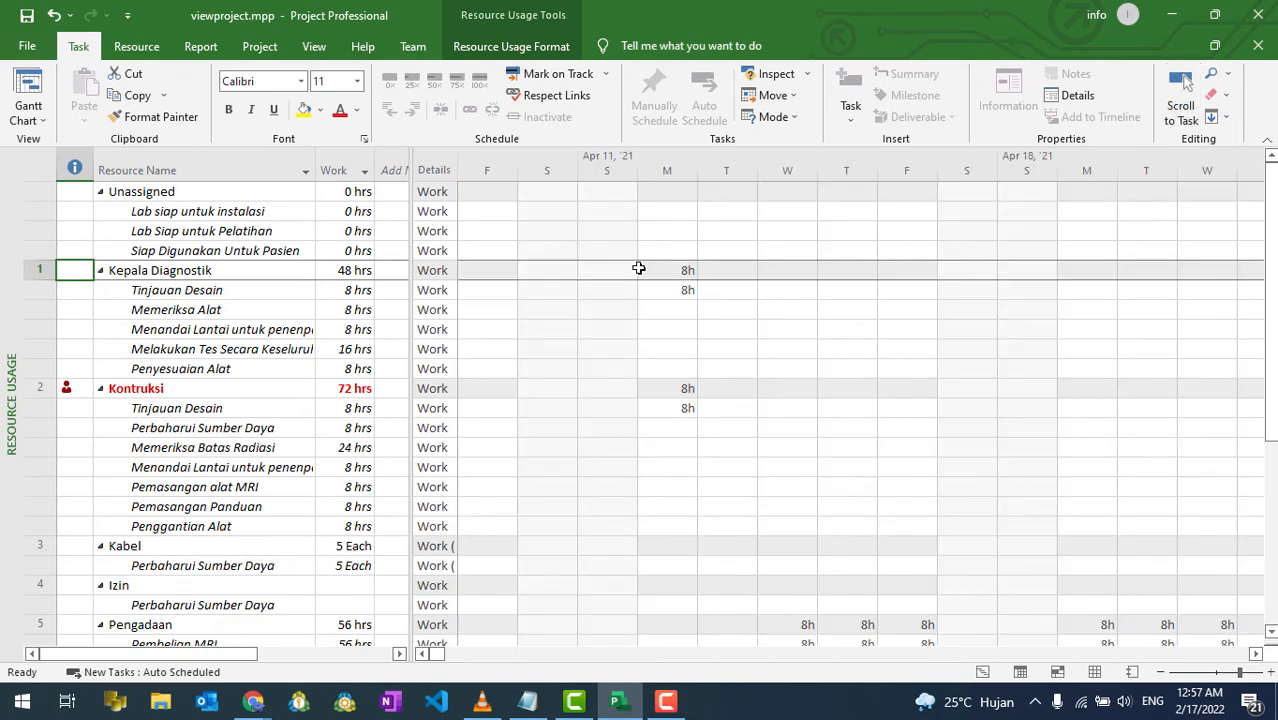
- Switch the project to the Resource Graph view to see the Kepala Diagnostik resource's allocation
click(27, 118)
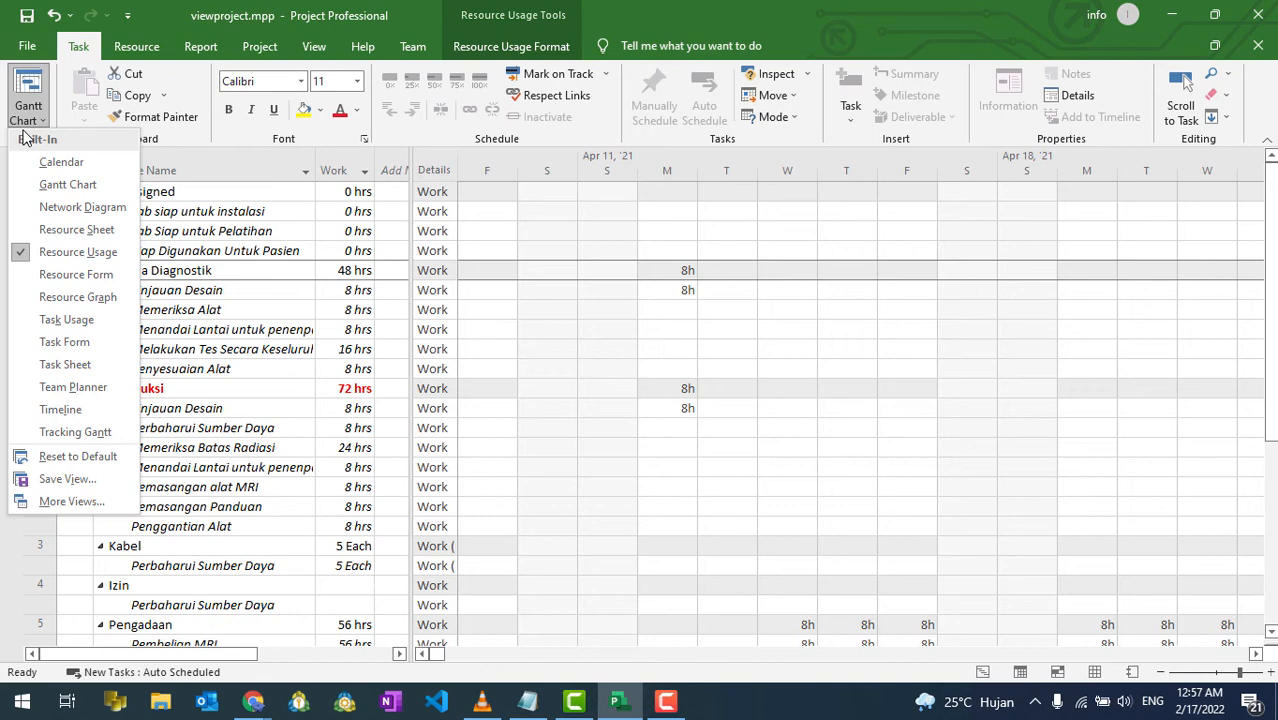
click(104, 298)
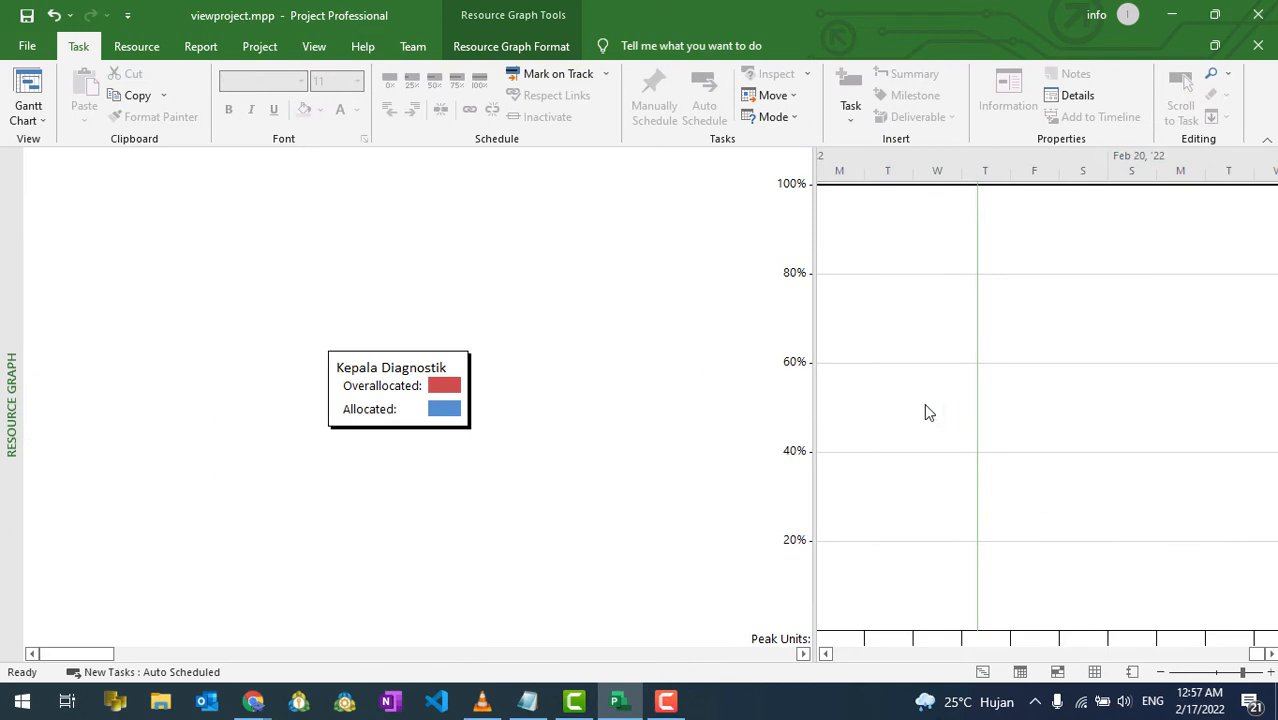
click(1270, 653)
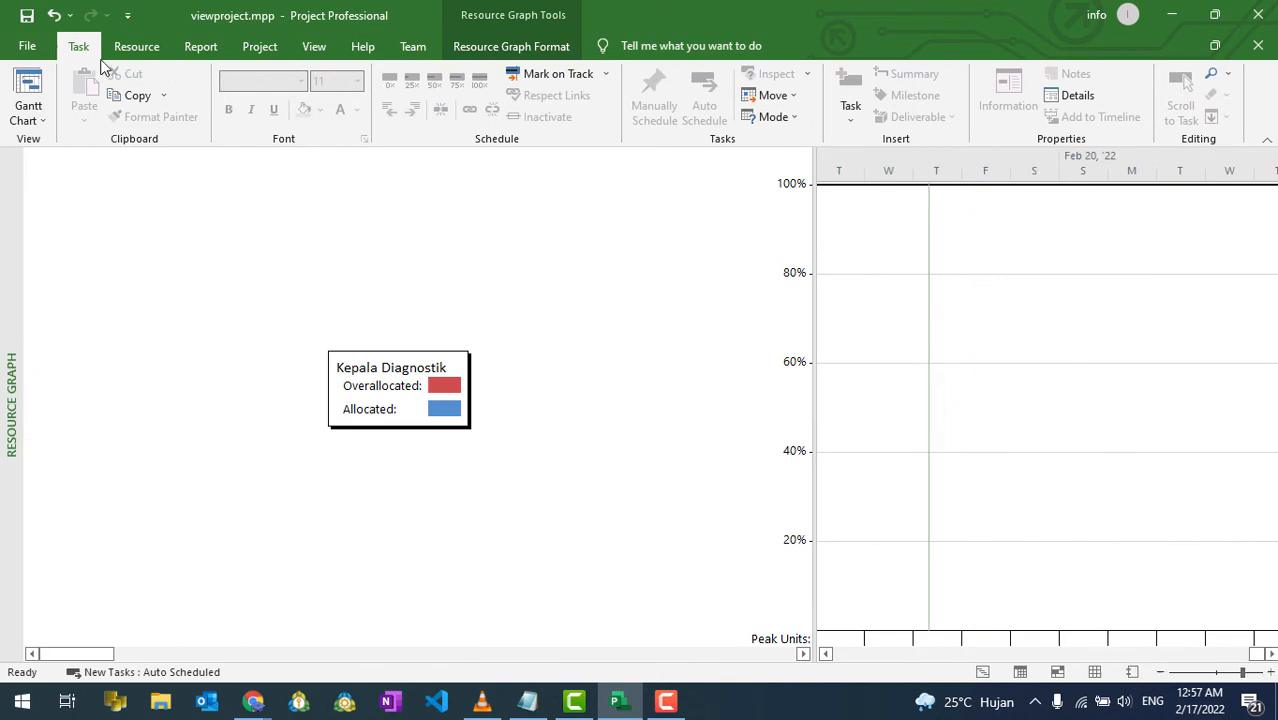
- Switch the project to the Calendar view and look through the tasks scheduled in April and May 2021
click(29, 114)
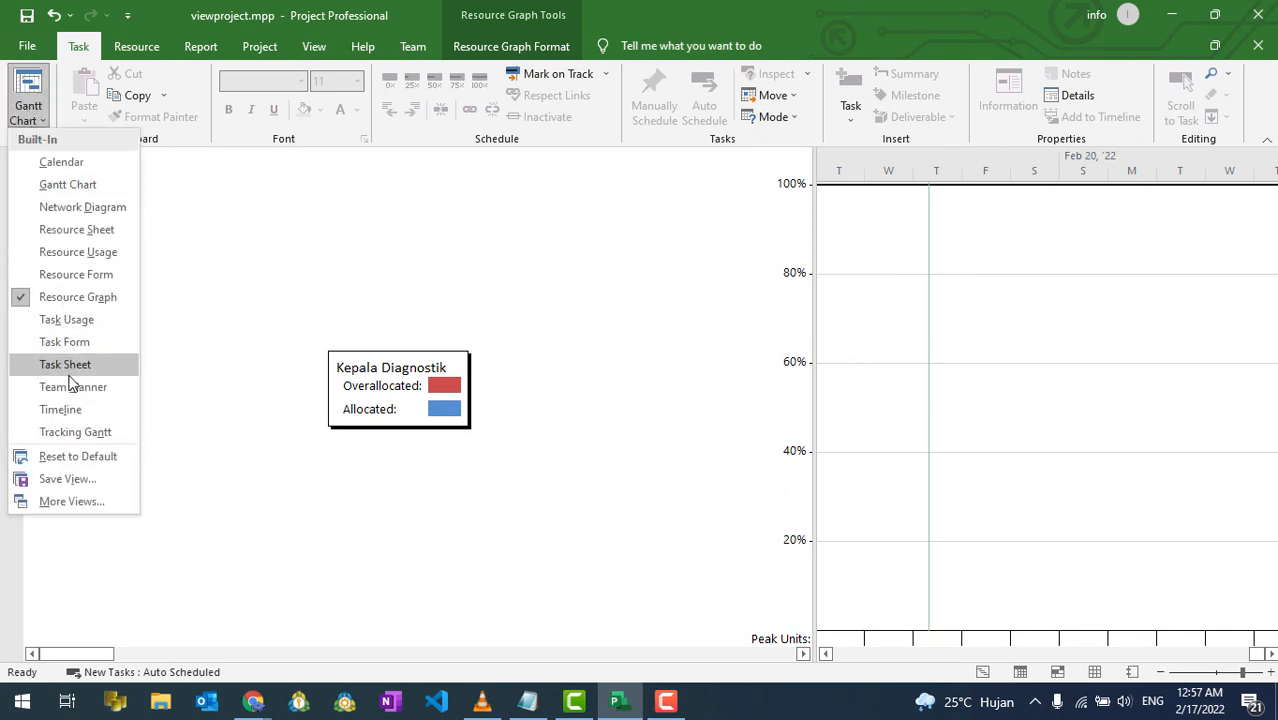
click(61, 162)
scroll(688, 440, down, 4)
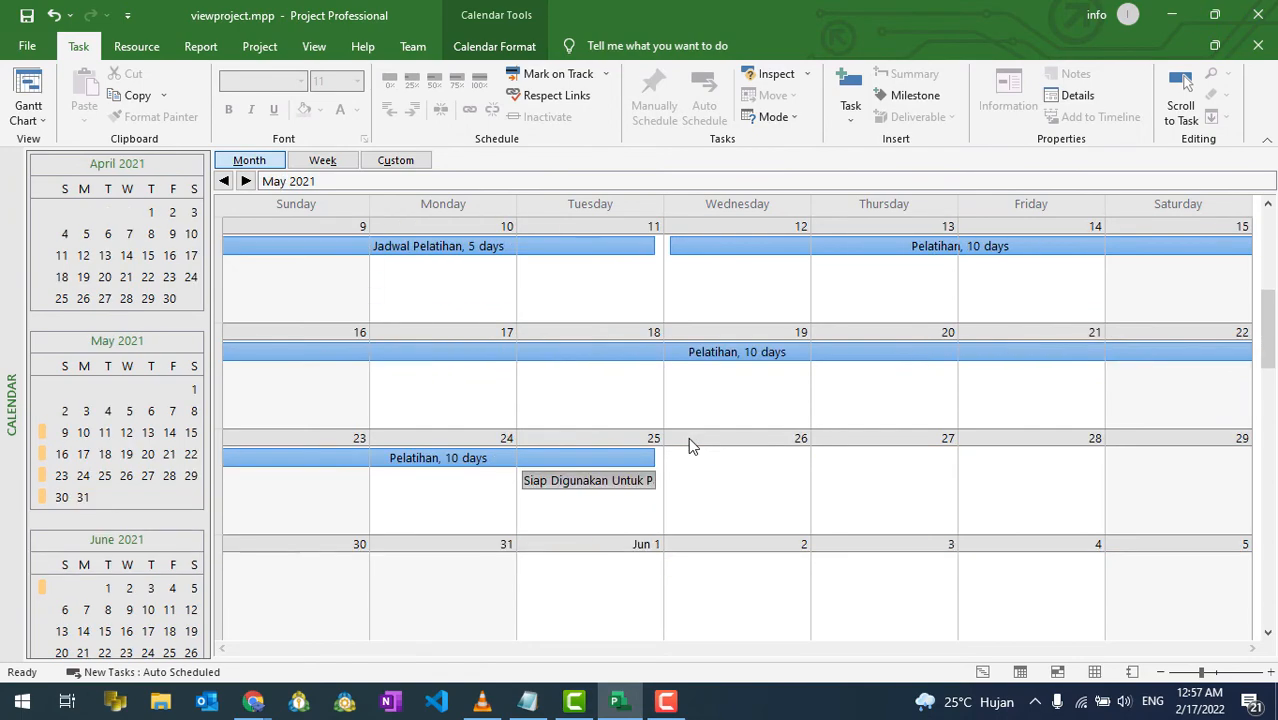
scroll(688, 440, up, 10)
scroll(688, 440, down, 2)
scroll(688, 445, down, 4)
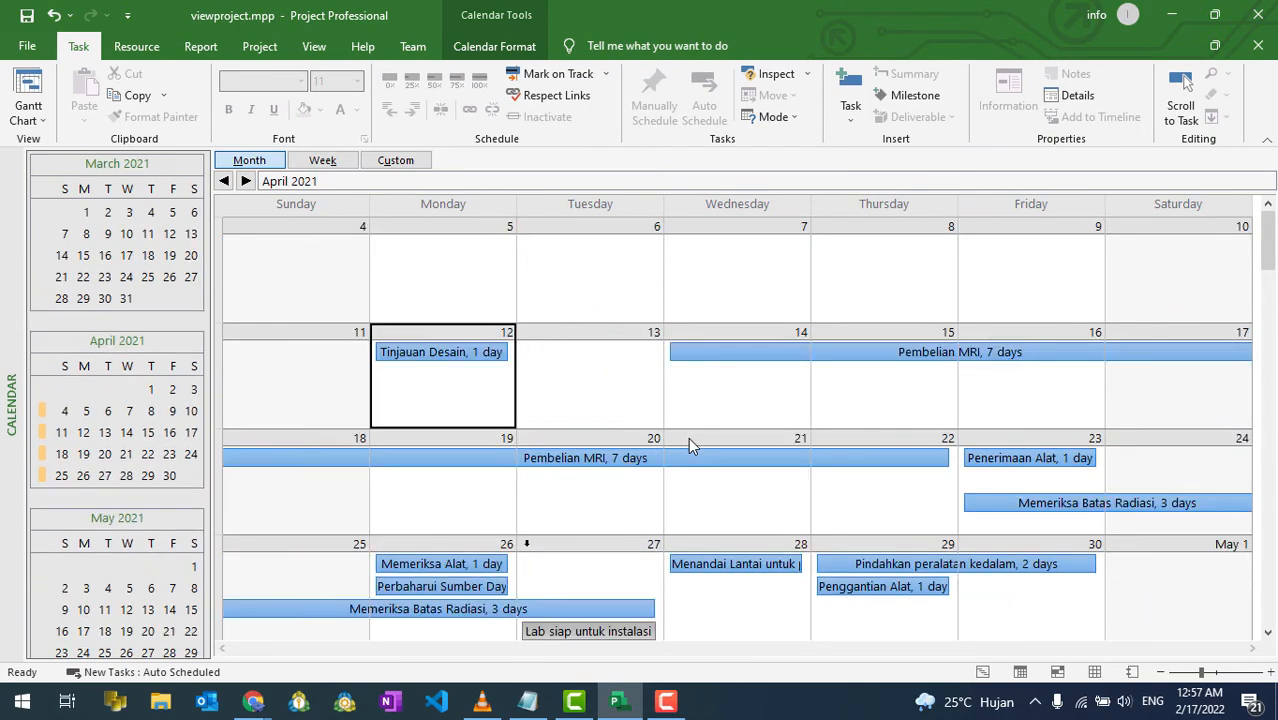